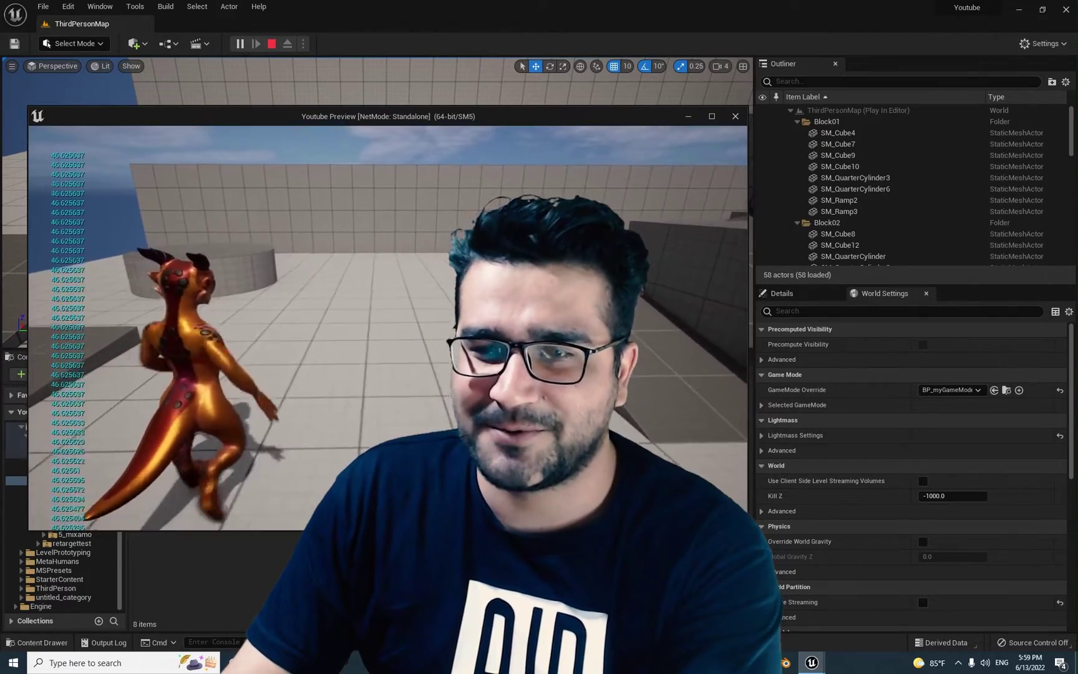
# Step: Walk the dragon back-left, back-right, forward-left, forward-right and backward while checking the printed Direction values
pyautogui.press('a')
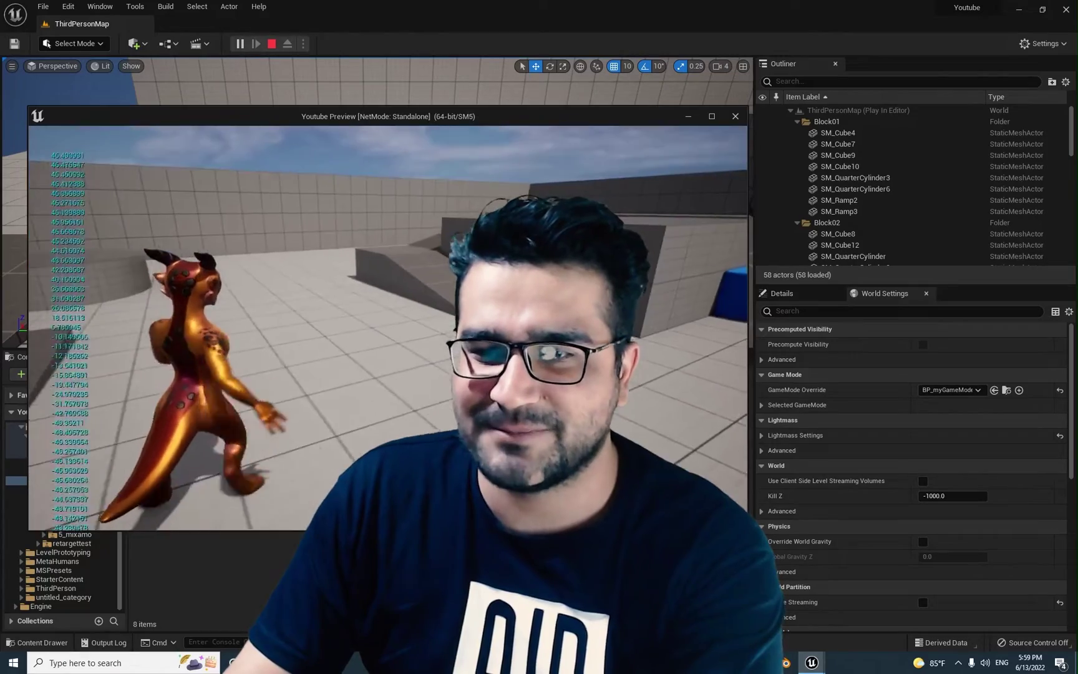
pyautogui.press('d')
pyautogui.press('s')
pyautogui.press('a')
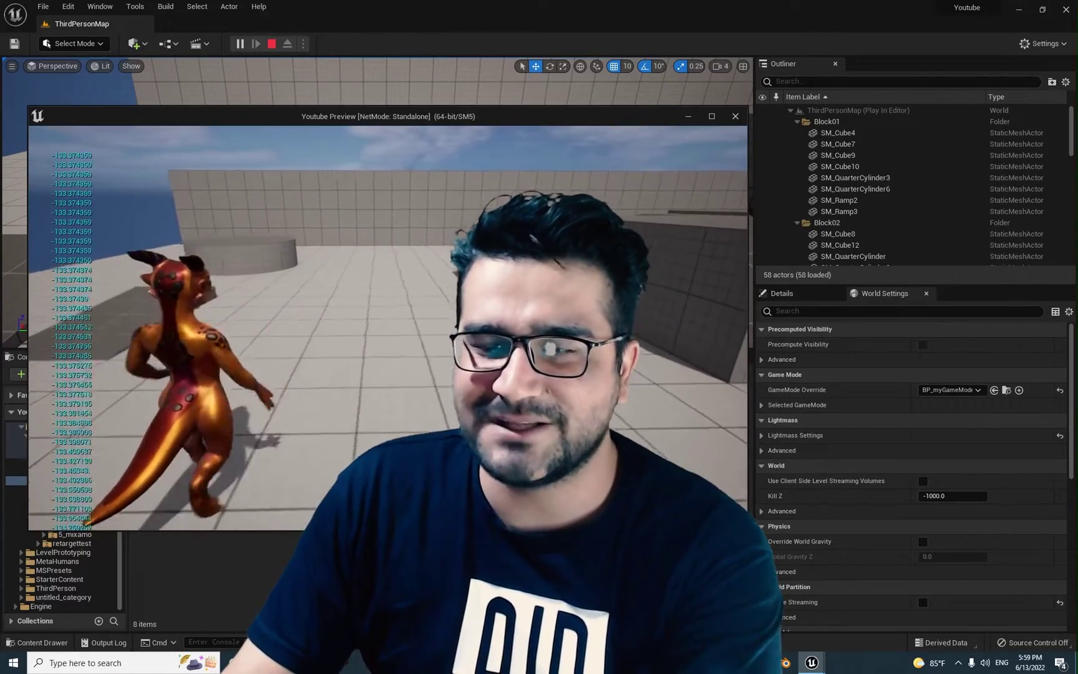
pyautogui.press('w')
pyautogui.press('a')
pyautogui.press('d')
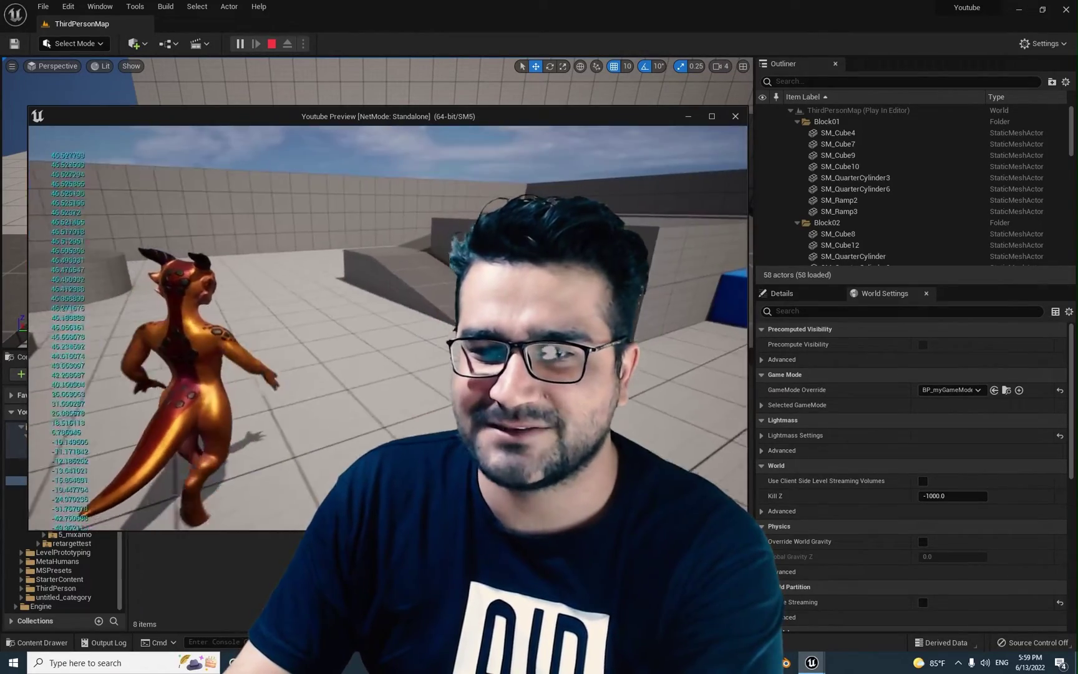
pyautogui.press('s')
pyautogui.press('a')
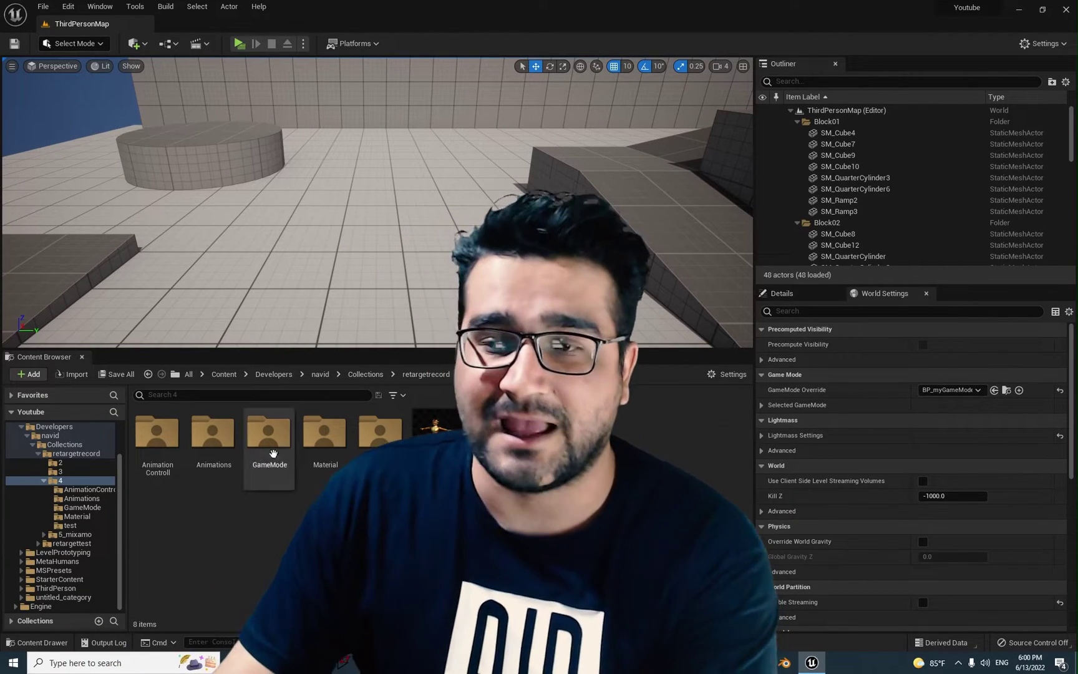
# Step: Open the GameMode folder and set the level's GameMode Override to BP_DragonGameMode
pyautogui.doubleClick(213, 432)
pyautogui.scroll(2, 347, 435)
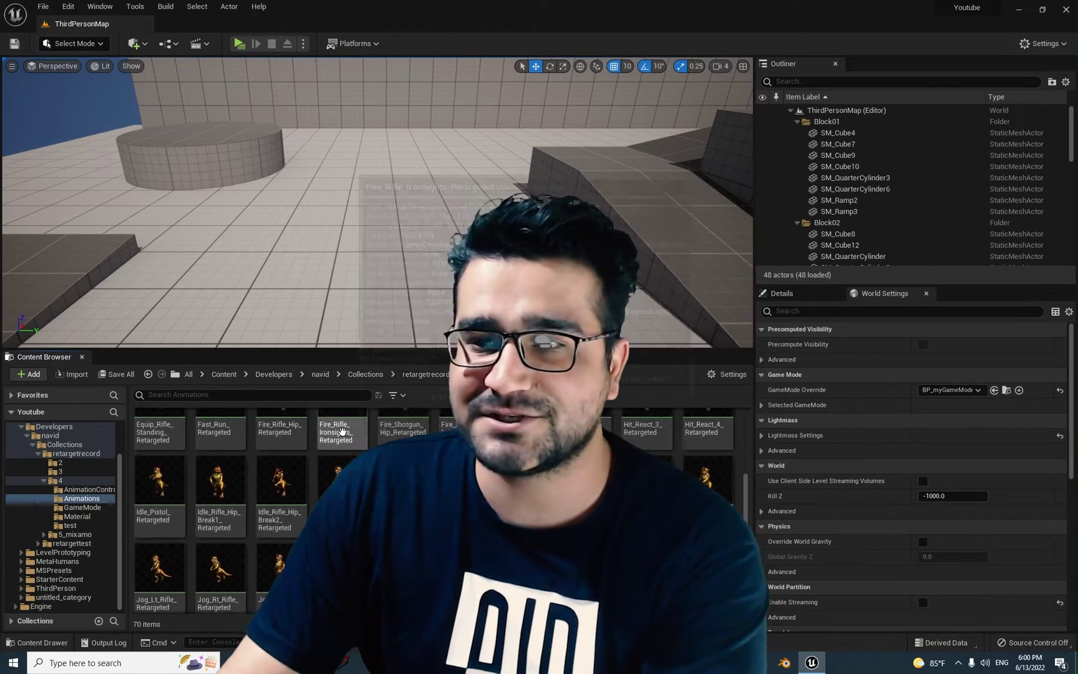
pyautogui.click(472, 374)
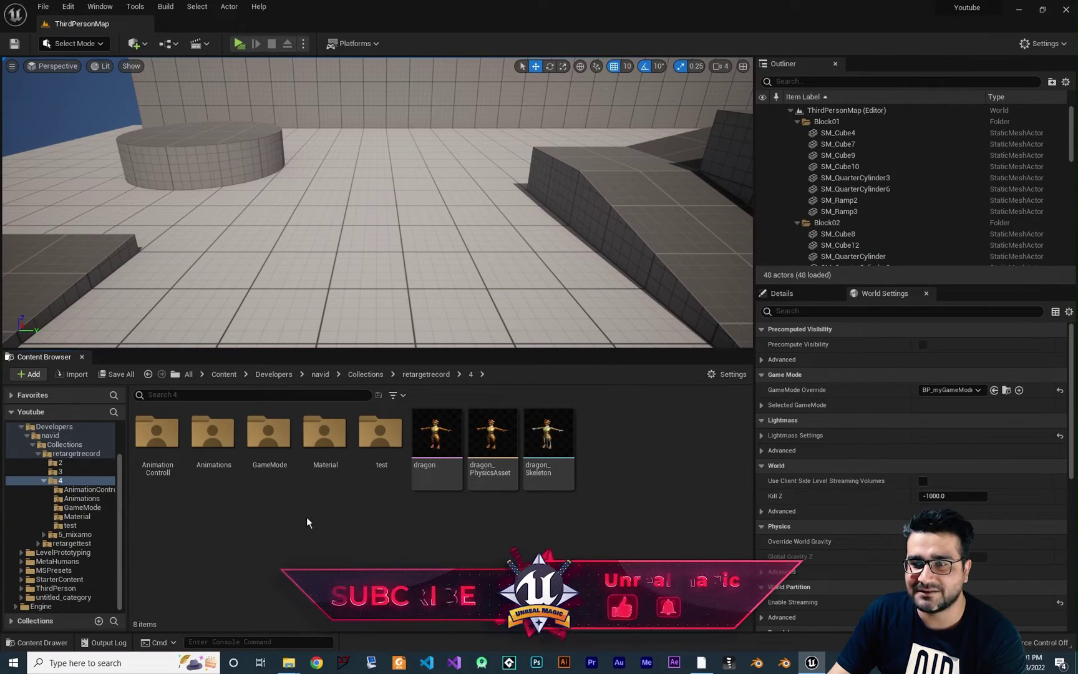
pyautogui.doubleClick(269, 433)
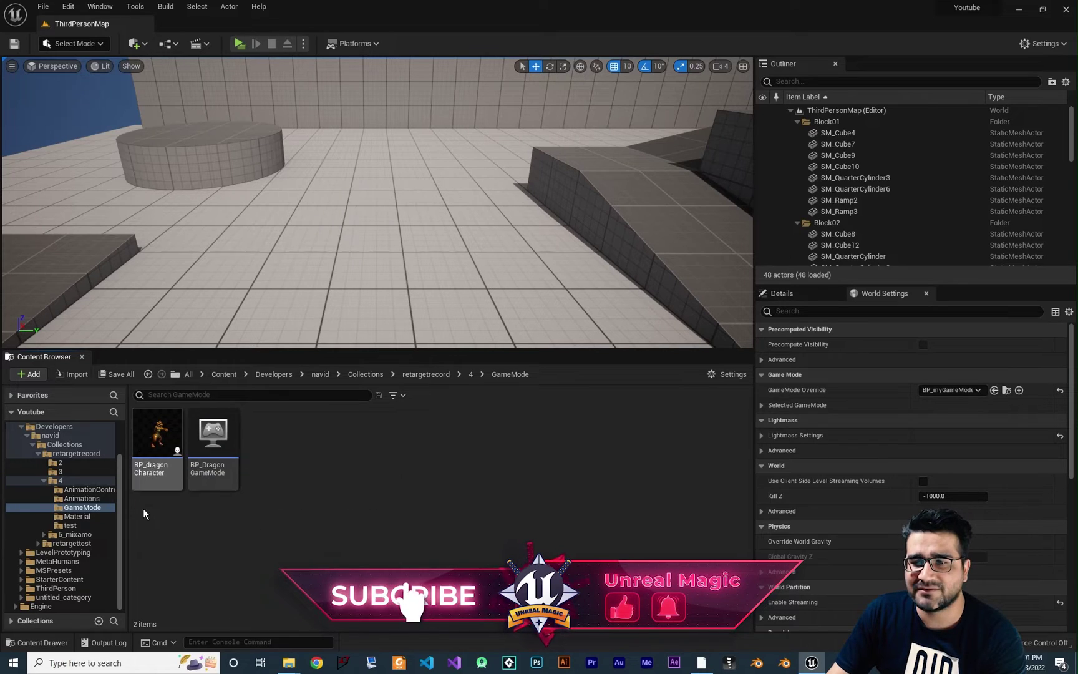
pyautogui.click(969, 389)
pyautogui.write('dragon')
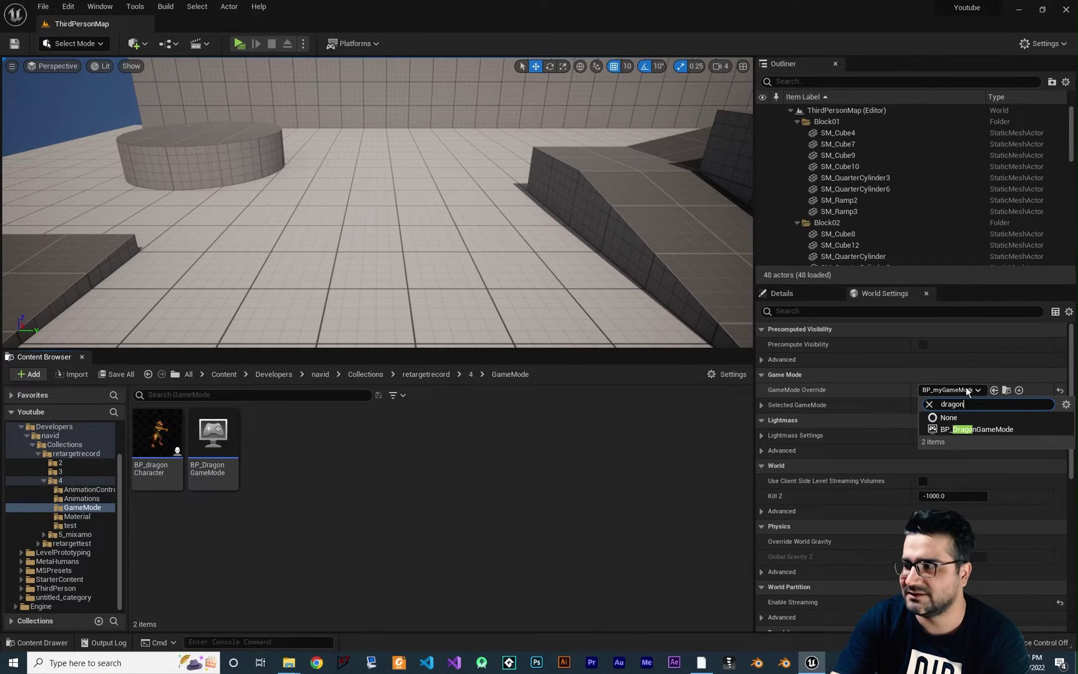
pyautogui.click(993, 429)
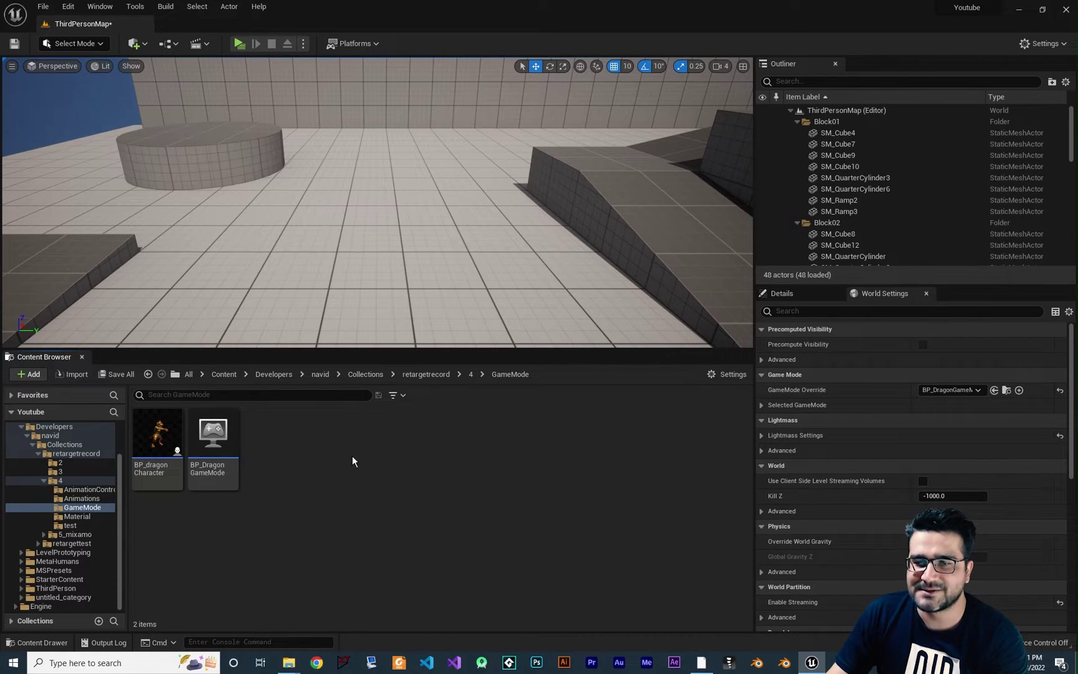
# Step: Open BP_dragonCharacter and review its jump and movement input nodes in the Event Graph
pyautogui.doubleClick(159, 439)
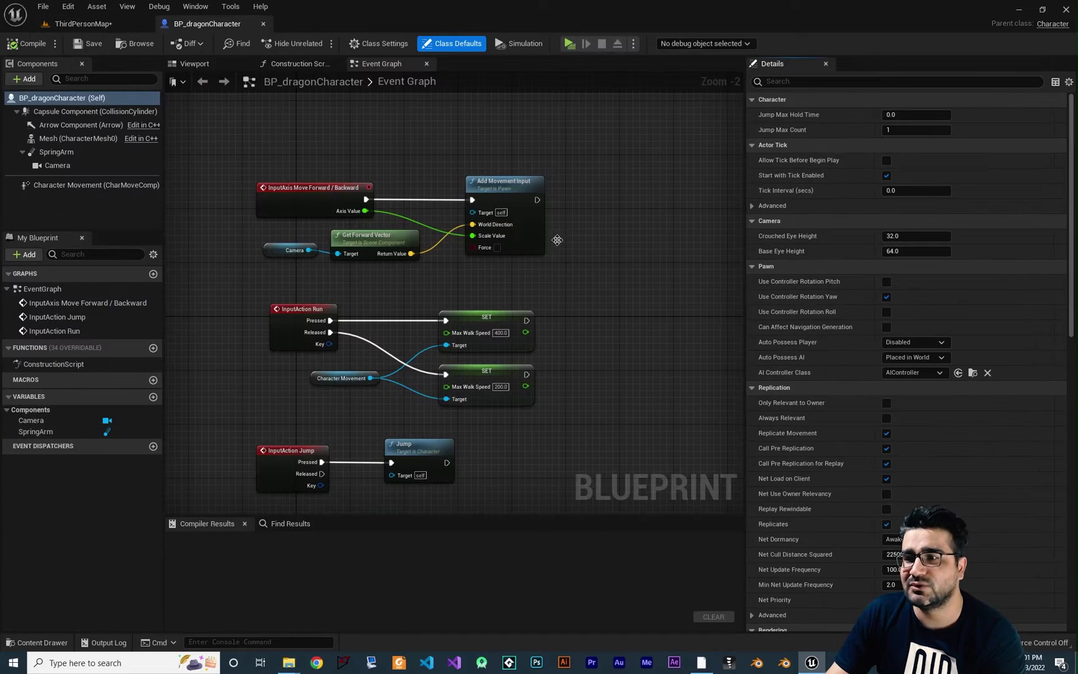
pyautogui.scroll(2, 398, 347)
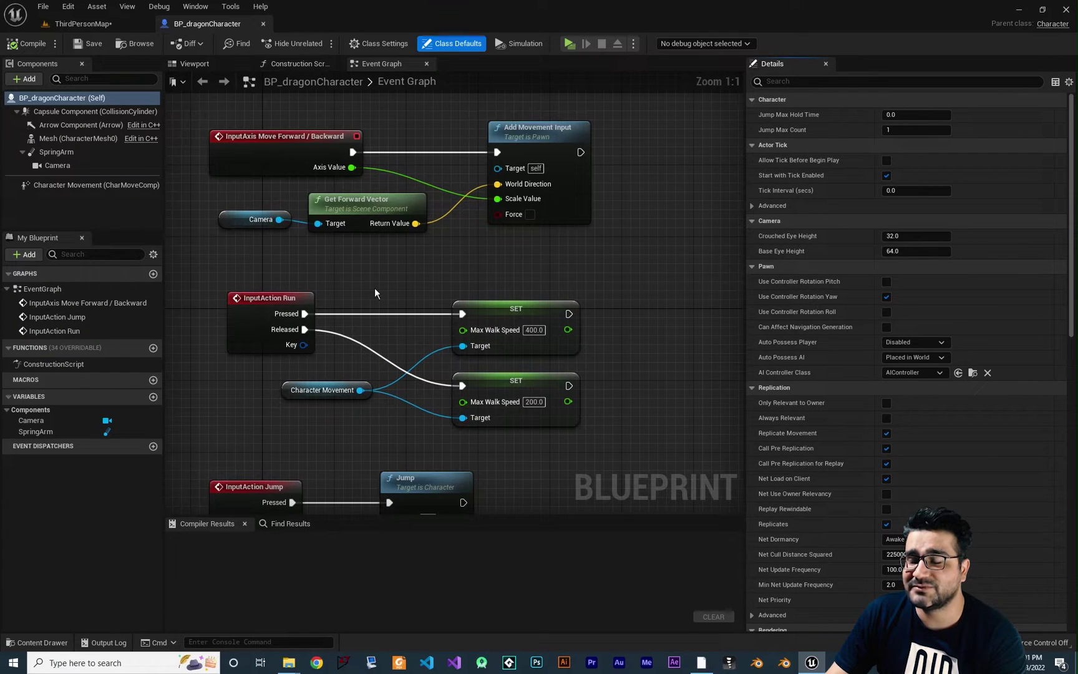
pyautogui.moveTo(394, 298); pyautogui.dragTo(401, 258, button='right')
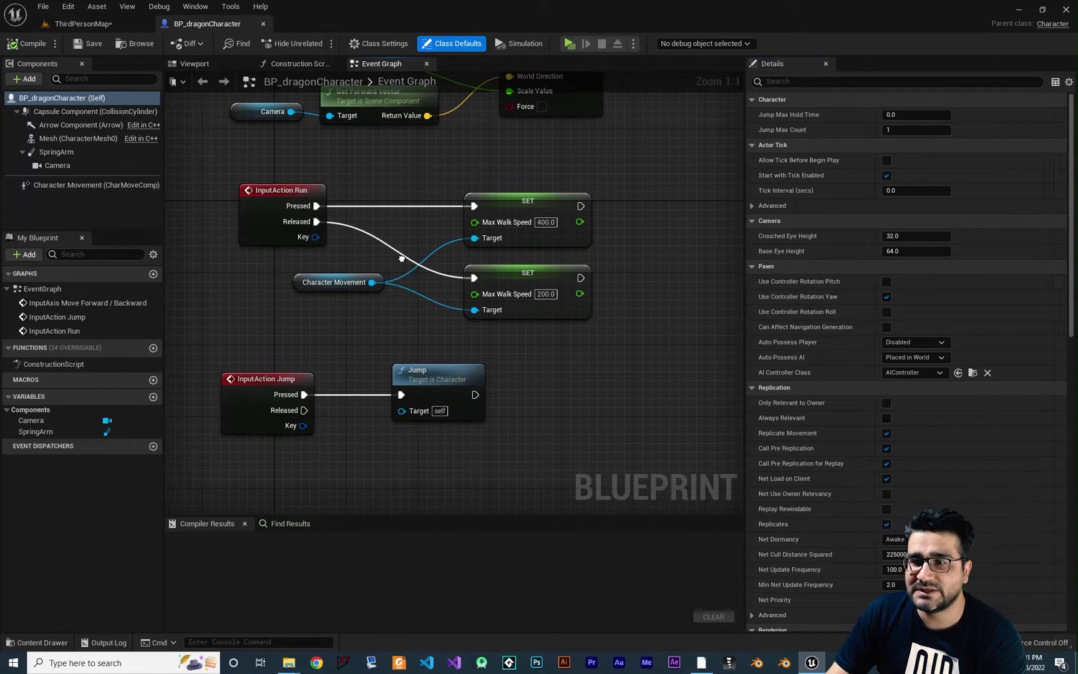
pyautogui.moveTo(401, 304); pyautogui.dragTo(400, 342, button='right')
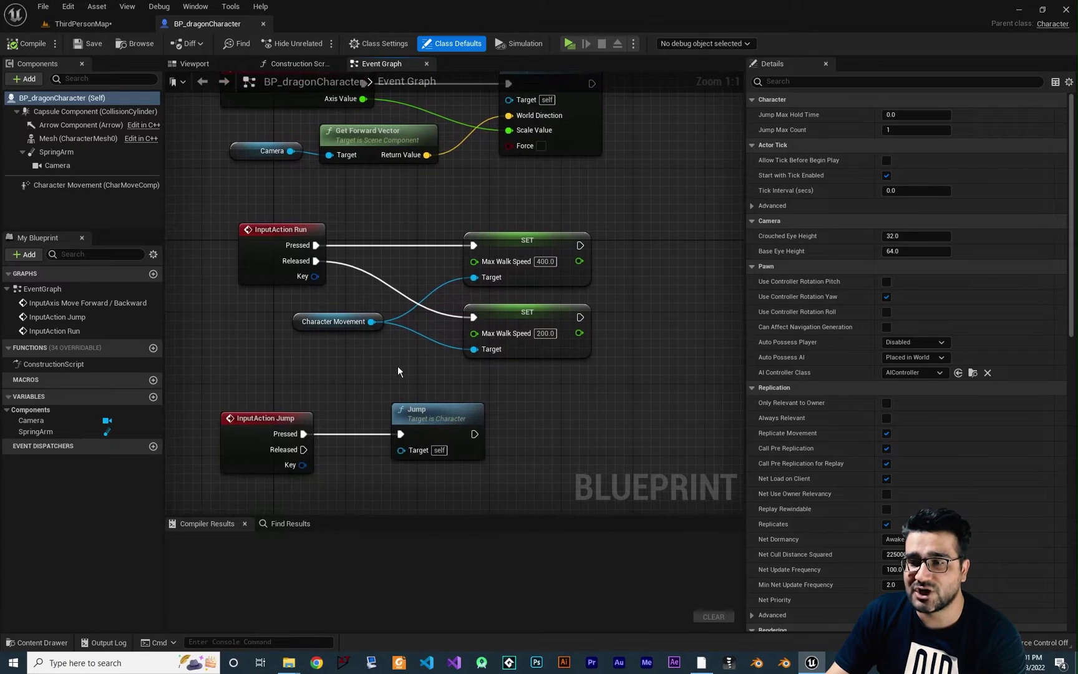
pyautogui.moveTo(420, 207); pyautogui.dragTo(417, 379, button='right')
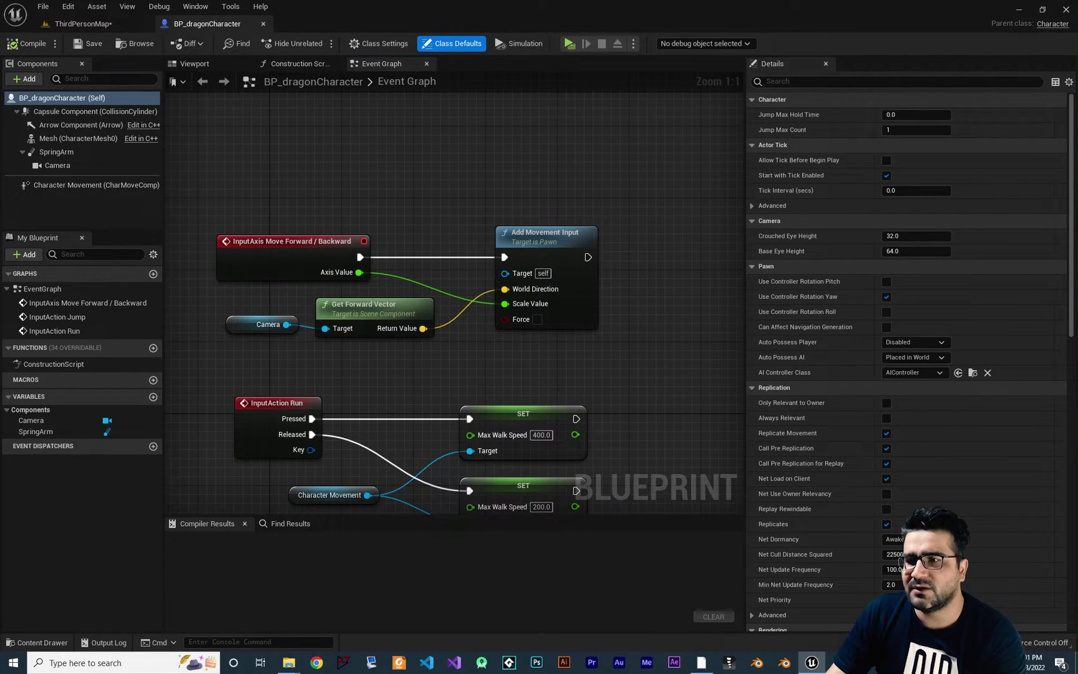
pyautogui.moveTo(408, 390); pyautogui.dragTo(383, 346, button='right')
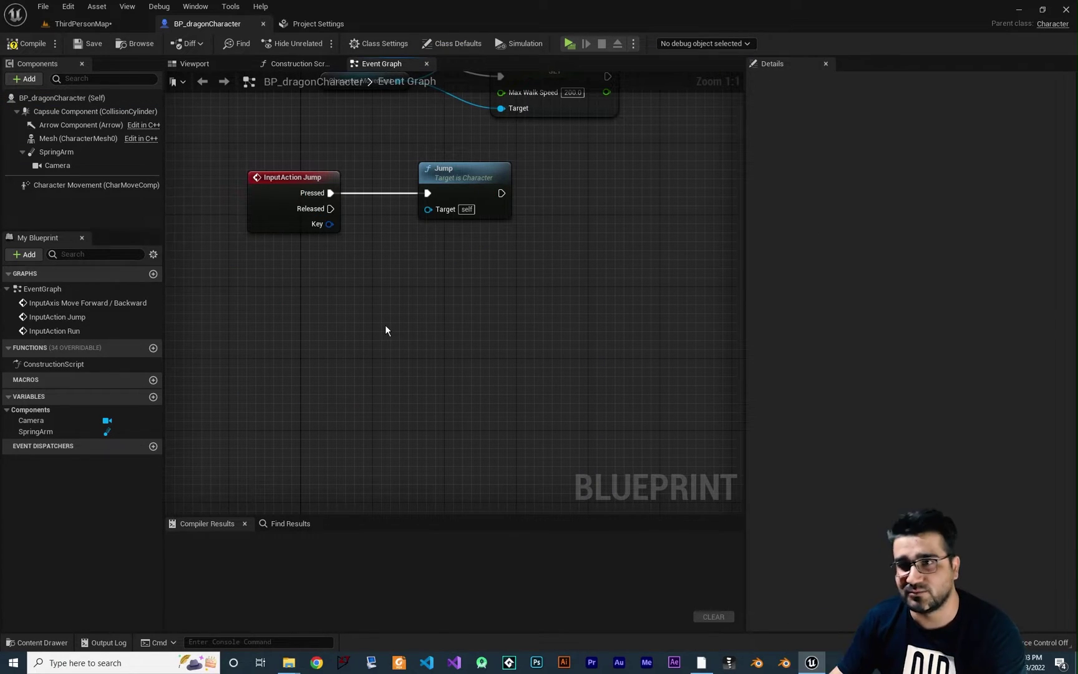
# Step: Check Project Settings > Input axis mappings, expanding Move Right / Left to show its keys
pyautogui.click(317, 24)
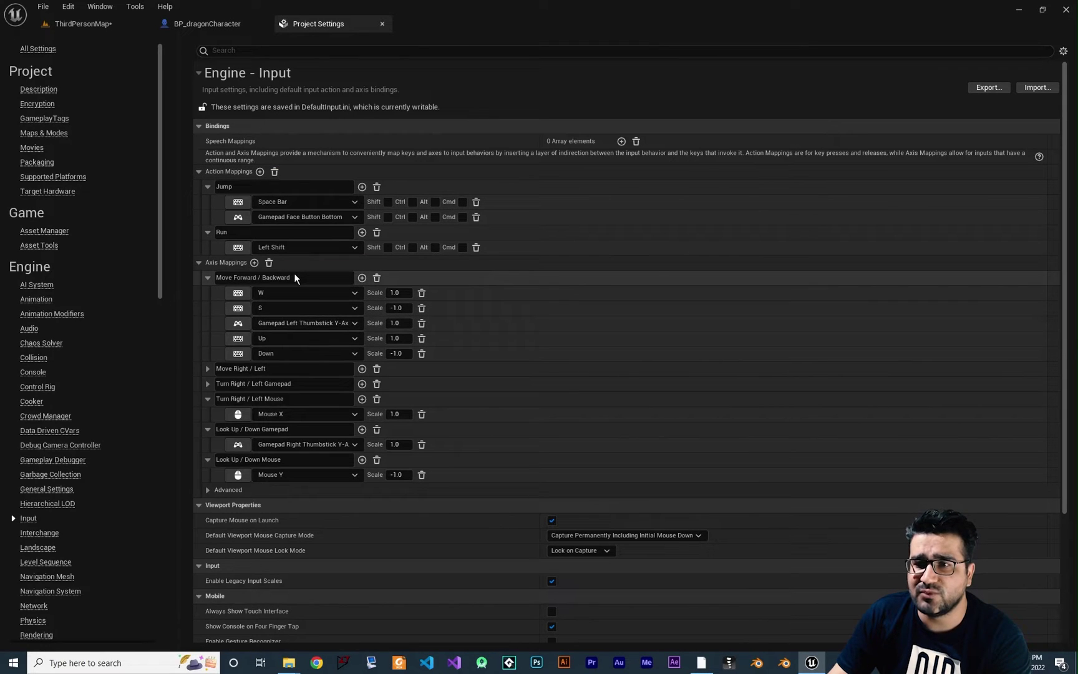
pyautogui.click(220, 277)
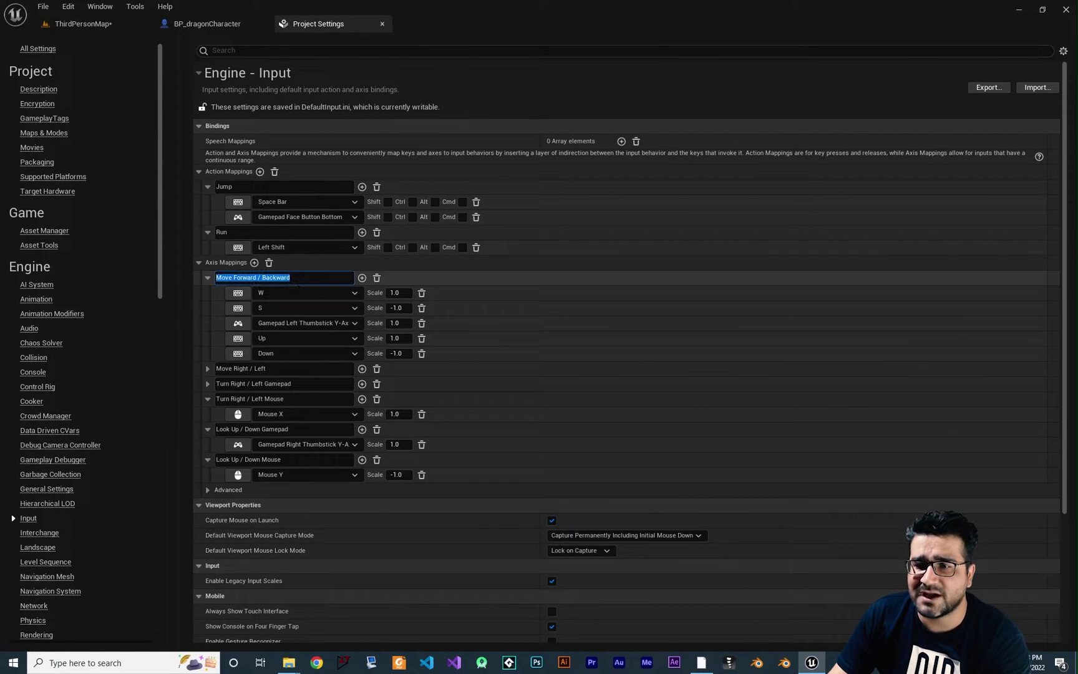
pyautogui.moveTo(268, 368); pyautogui.dragTo(220, 369)
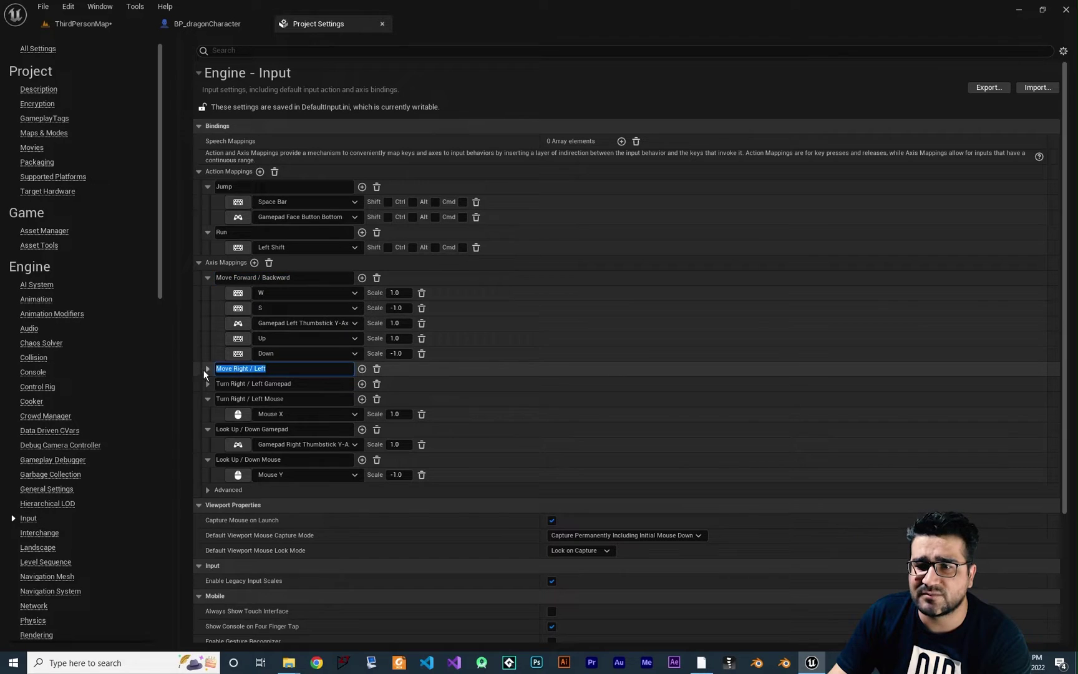
pyautogui.click(207, 369)
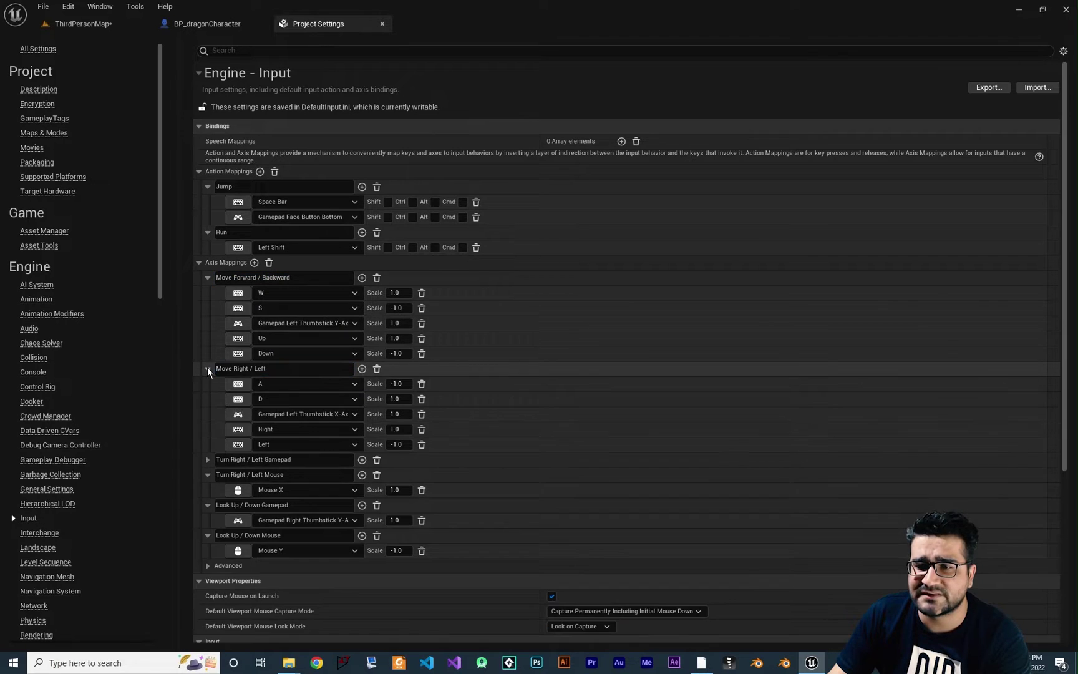
pyautogui.click(202, 25)
# Step: Add an InputAxis Move Right / Left event node to the graph
pyautogui.rightClick(362, 277)
pyautogui.write('m')
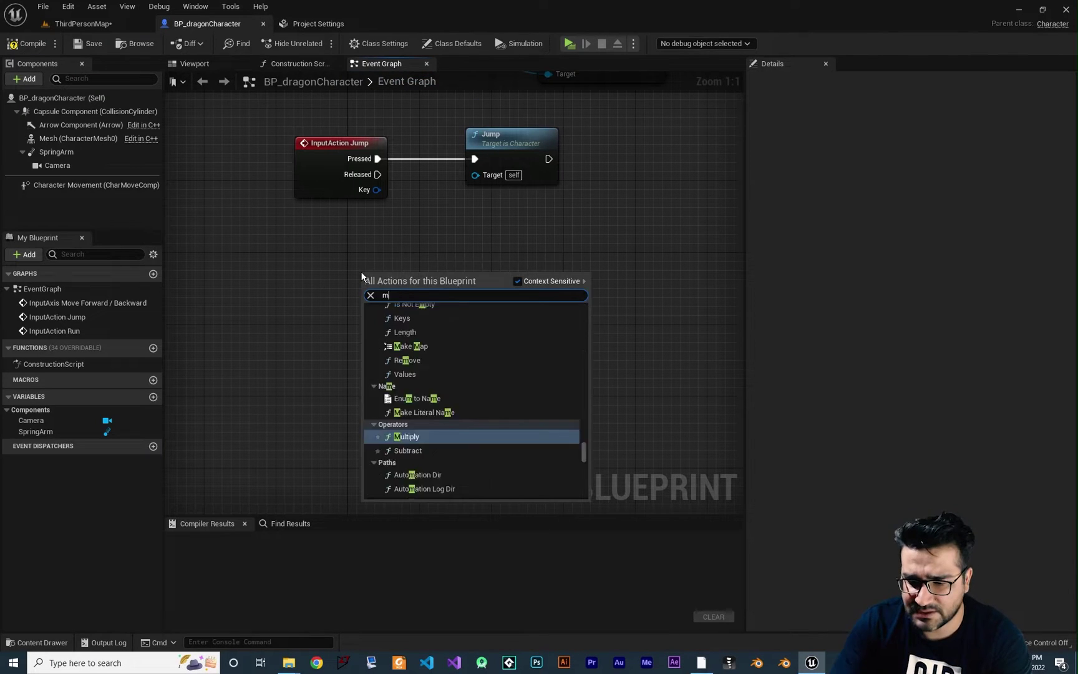
pyautogui.write('ove right')
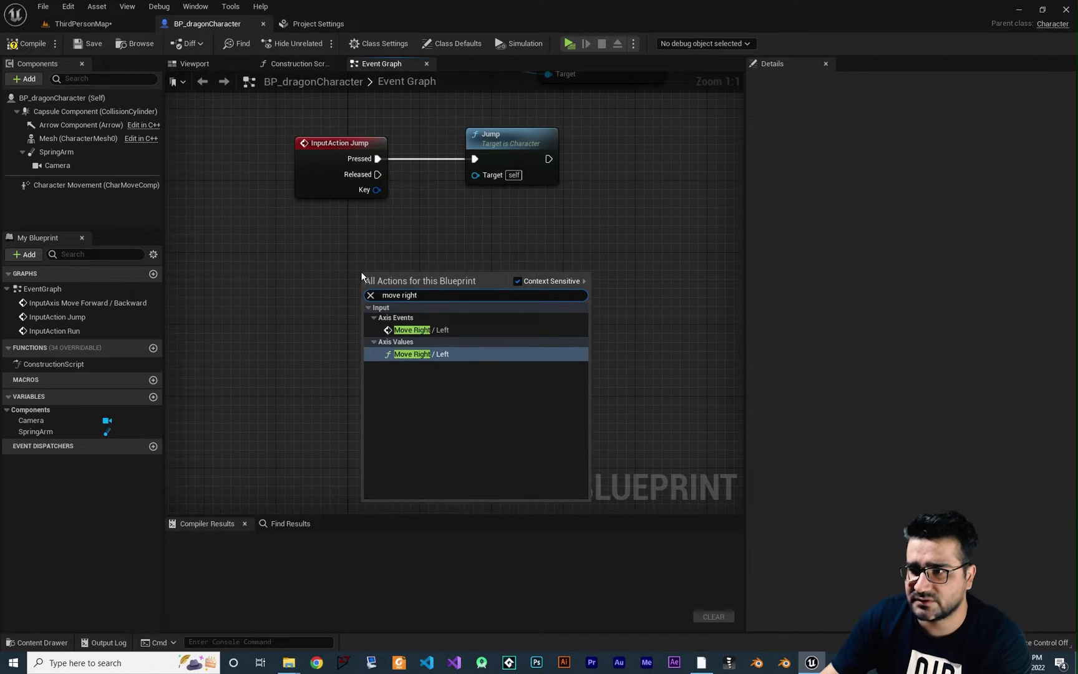
pyautogui.click(418, 330)
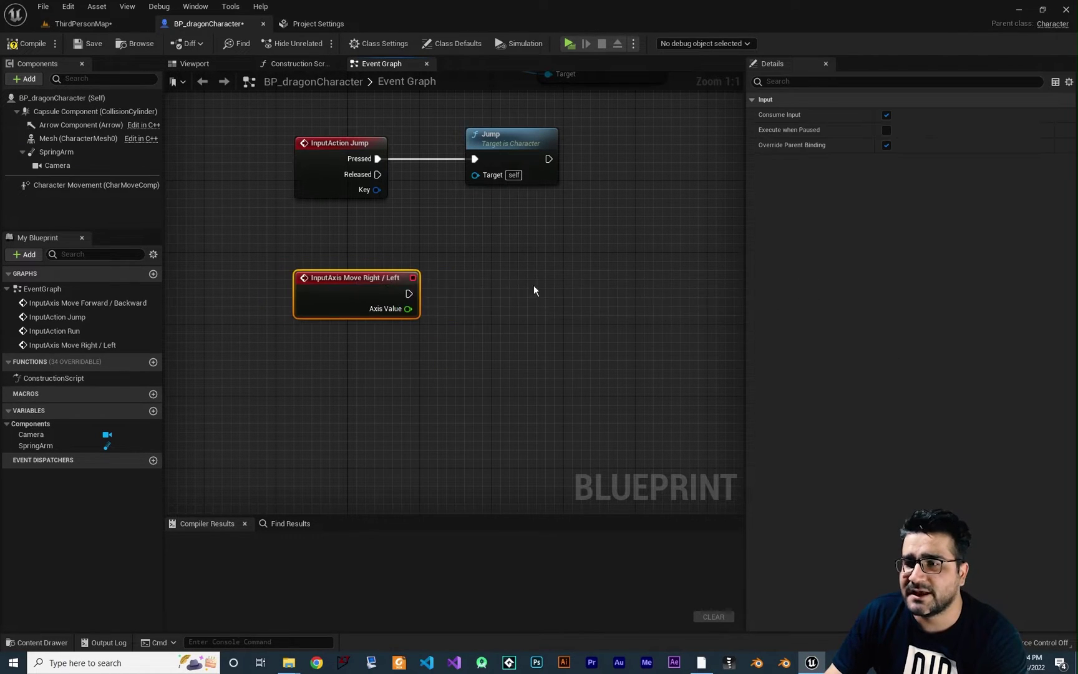
pyautogui.moveTo(533, 286); pyautogui.dragTo(484, 325, button='right')
pyautogui.scroll(-3, 446, 362)
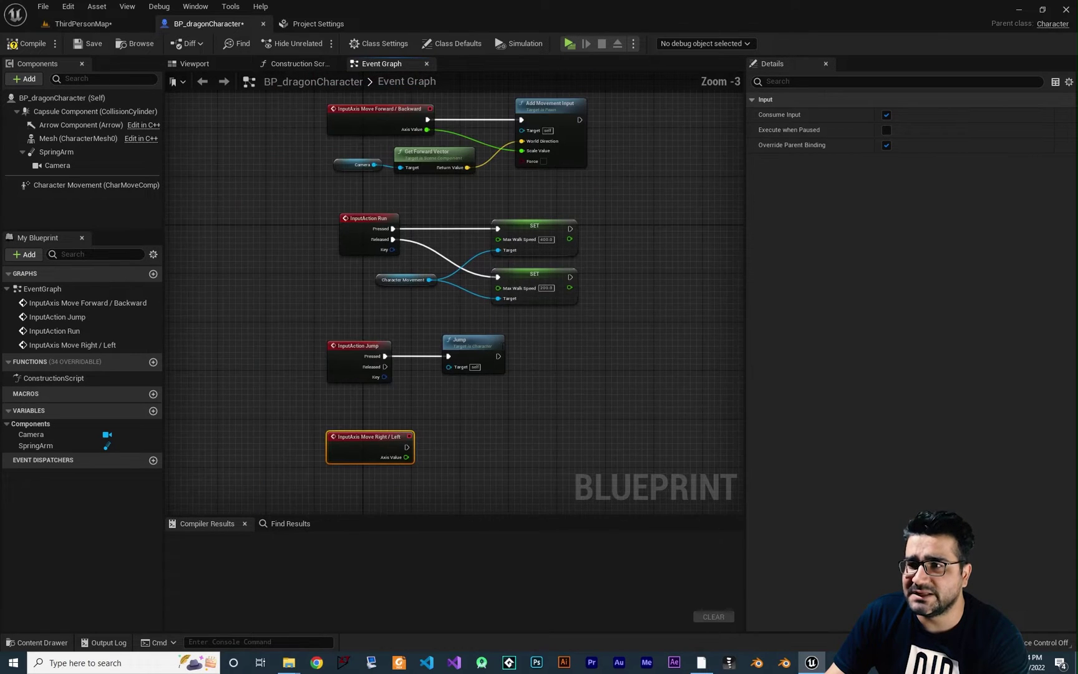
# Step: Move the Run and Jump nodes aside and place Move Right / Left below the Camera node
pyautogui.moveTo(609, 227); pyautogui.dragTo(340, 390)
pyautogui.moveTo(356, 227); pyautogui.dragTo(539, 420)
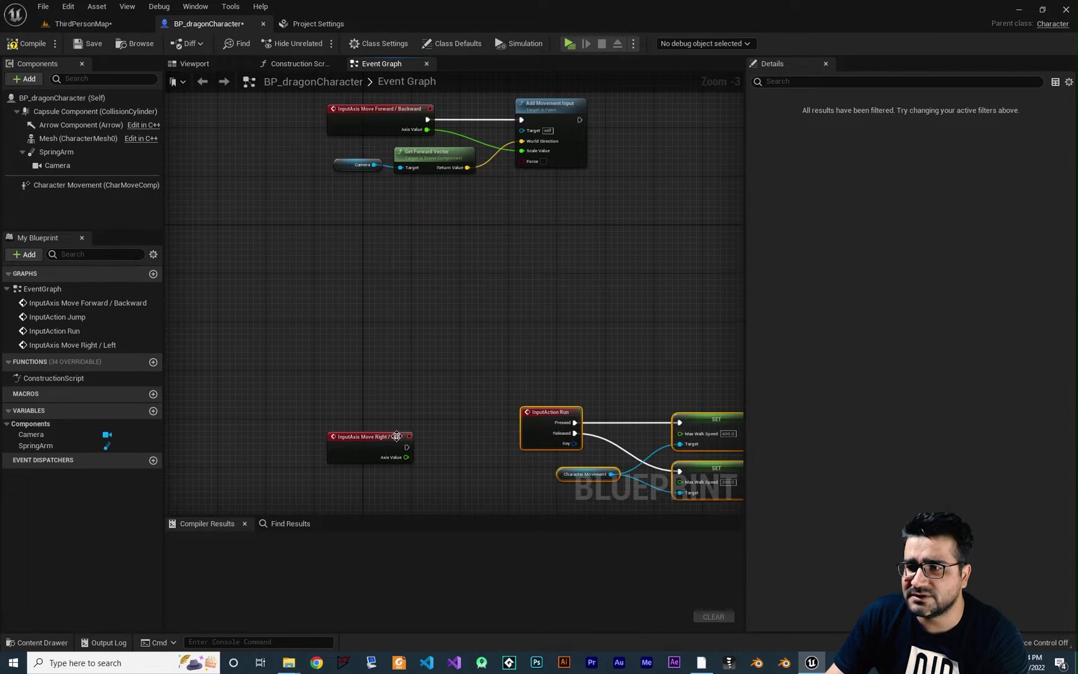
pyautogui.moveTo(376, 440); pyautogui.dragTo(561, 233)
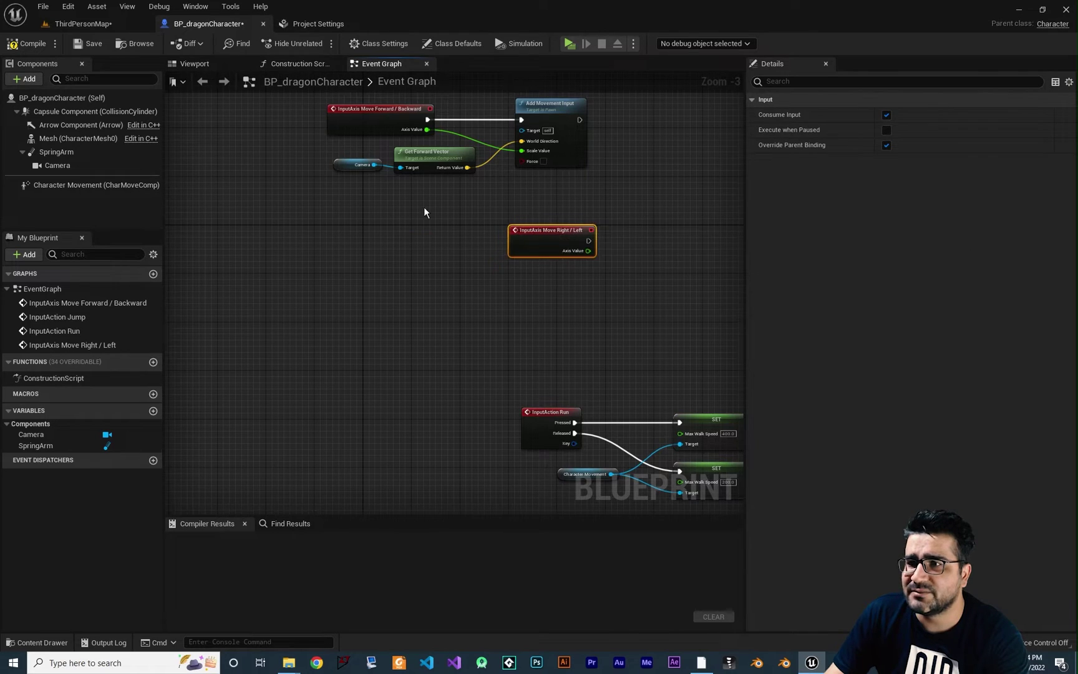
pyautogui.scroll(3, 424, 206)
pyautogui.moveTo(335, 163); pyautogui.dragTo(320, 266, button='right')
pyautogui.moveTo(594, 352); pyautogui.dragTo(334, 325)
pyautogui.moveTo(518, 328); pyautogui.dragTo(485, 391, button='right')
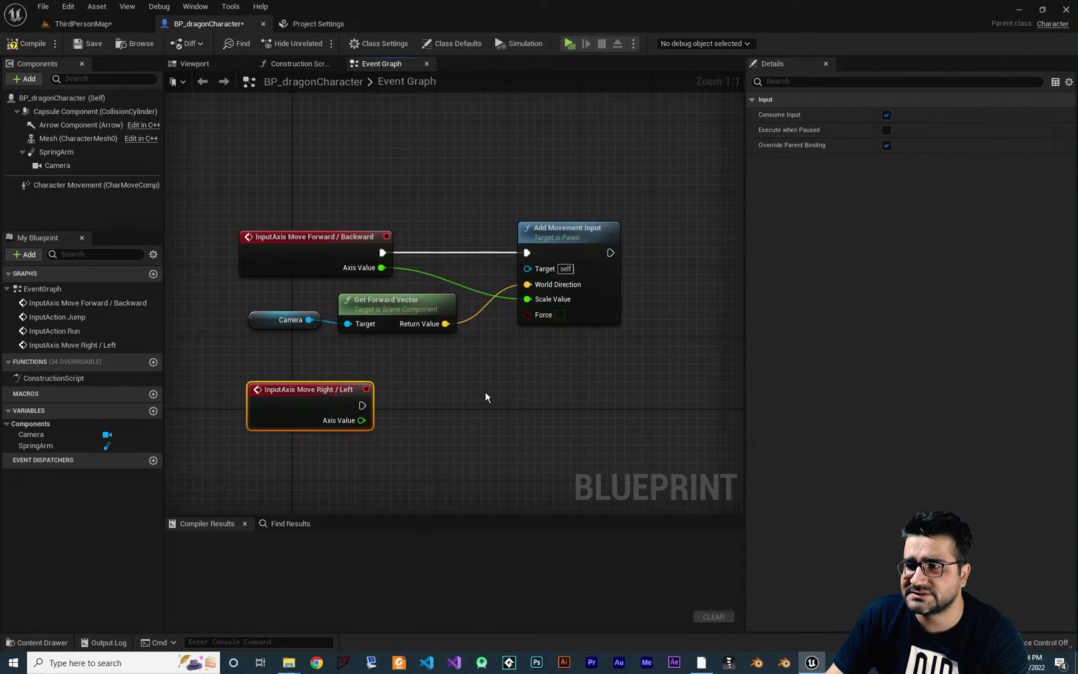
pyautogui.moveTo(553, 405); pyautogui.dragTo(539, 355, button='right')
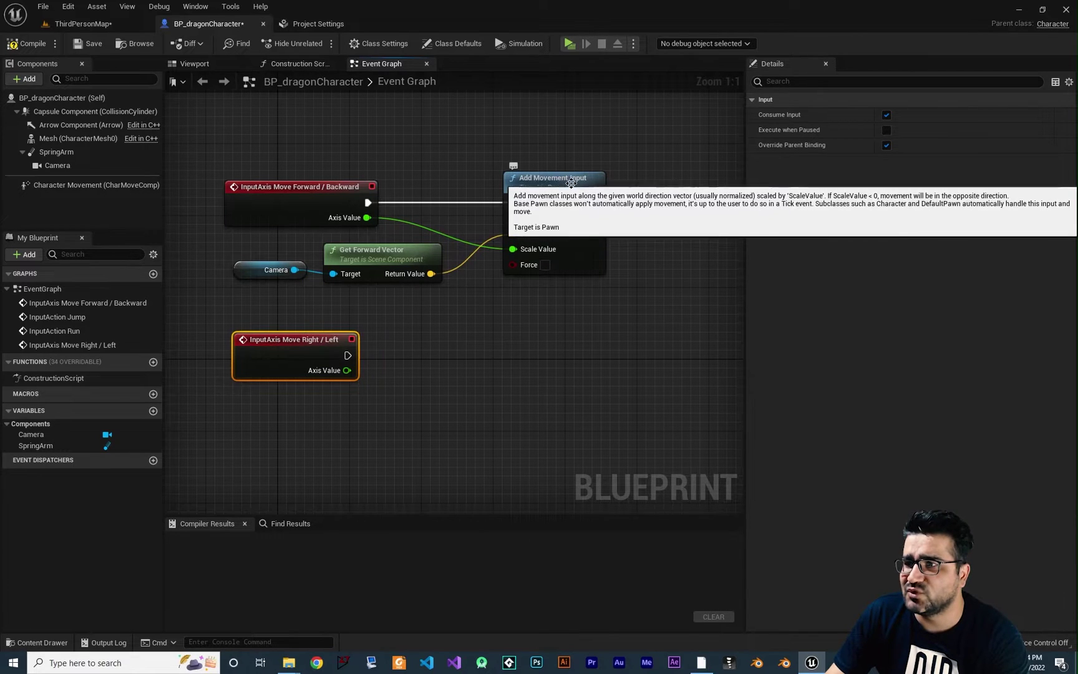
# Step: Add an Add Movement Input driven by Move Right / Left, scaled by its Axis Value
pyautogui.rightClick(520, 336)
pyautogui.write('add movem')
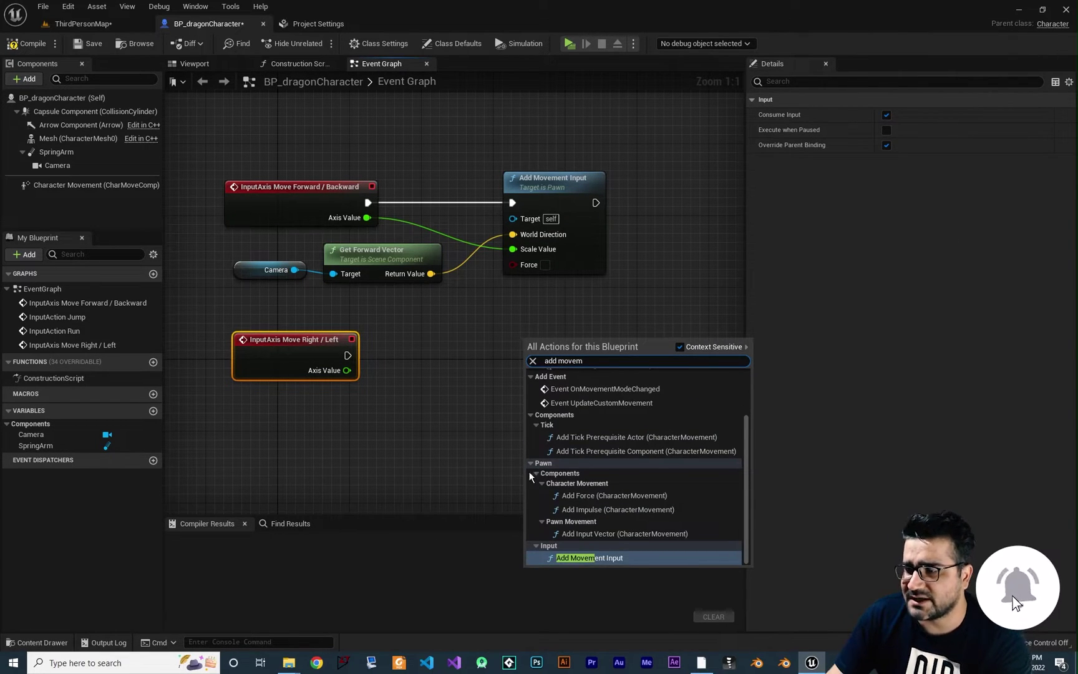
pyautogui.click(577, 558)
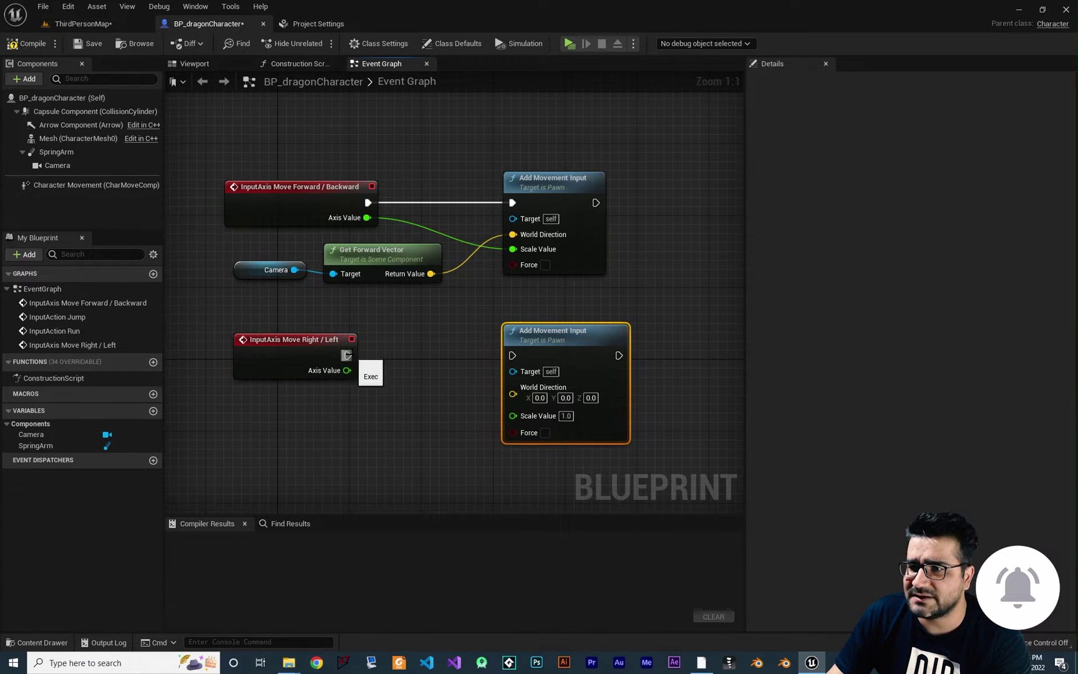
pyautogui.moveTo(347, 355); pyautogui.dragTo(512, 355)
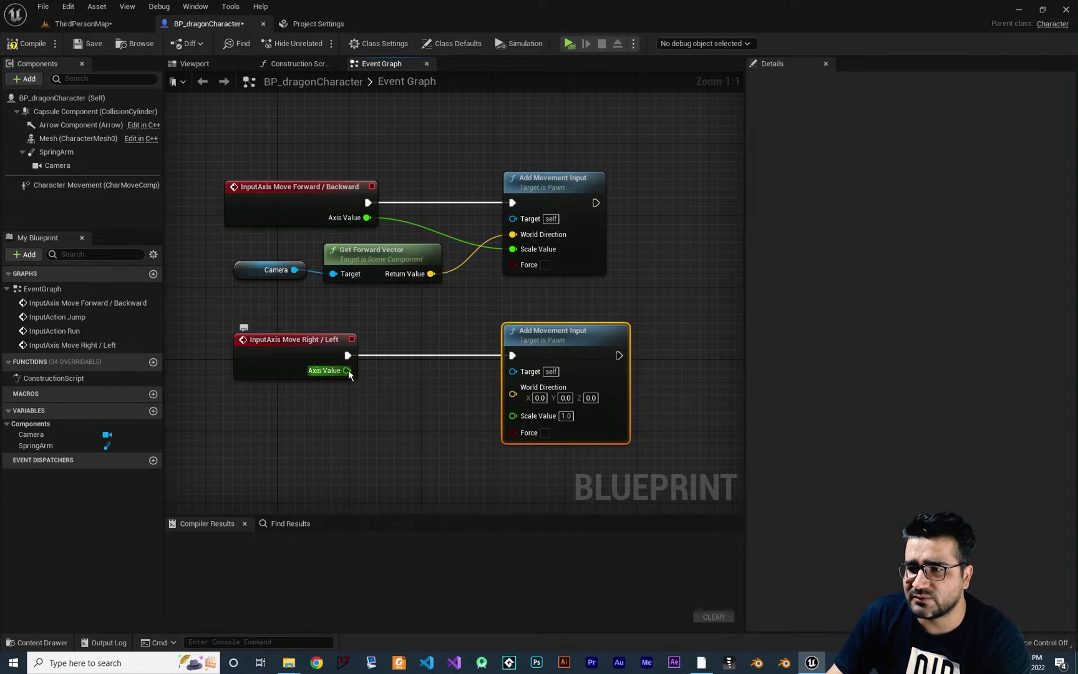
pyautogui.moveTo(347, 370); pyautogui.dragTo(512, 415)
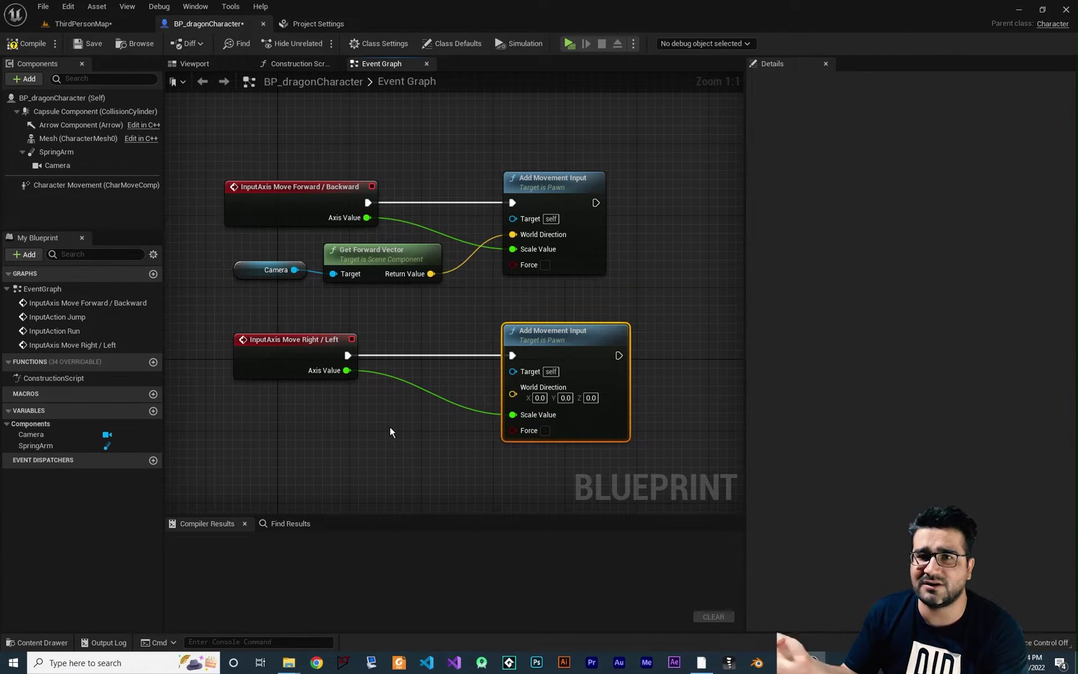
pyautogui.click(300, 23)
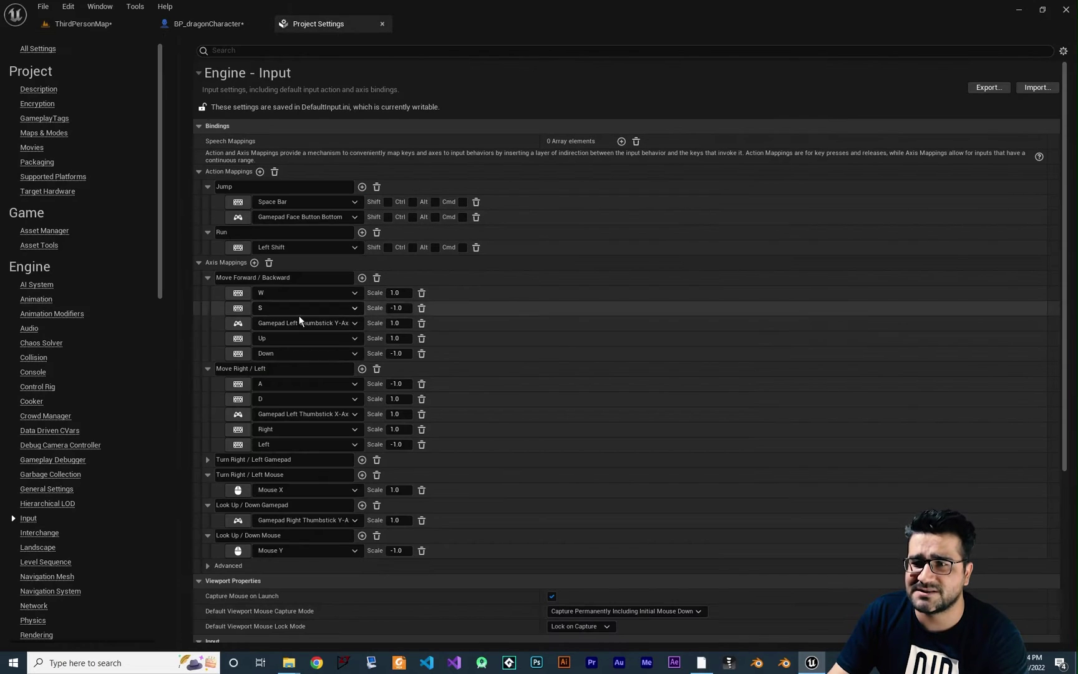
pyautogui.click(274, 384)
pyautogui.click(282, 382)
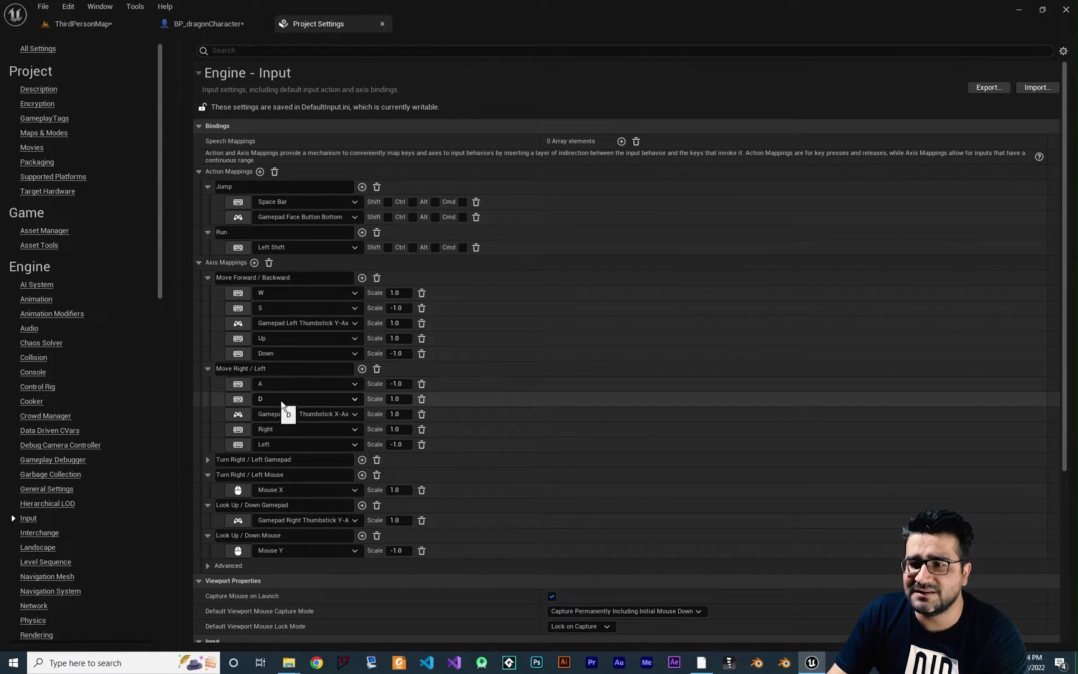
pyautogui.click(216, 25)
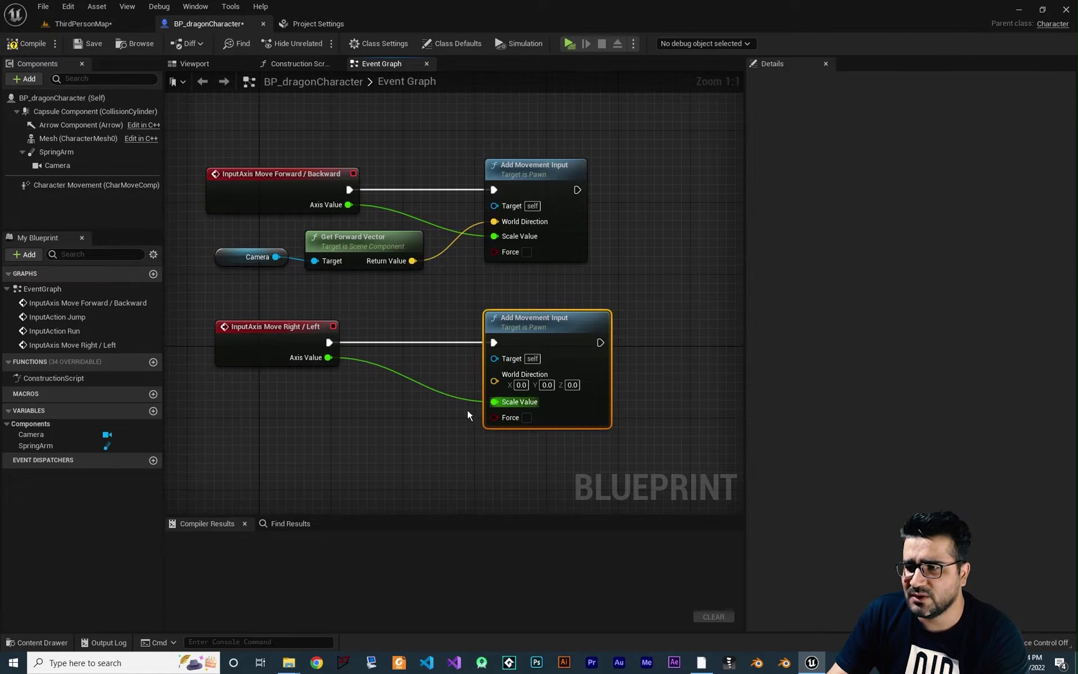
pyautogui.moveTo(495, 322); pyautogui.dragTo(512, 322)
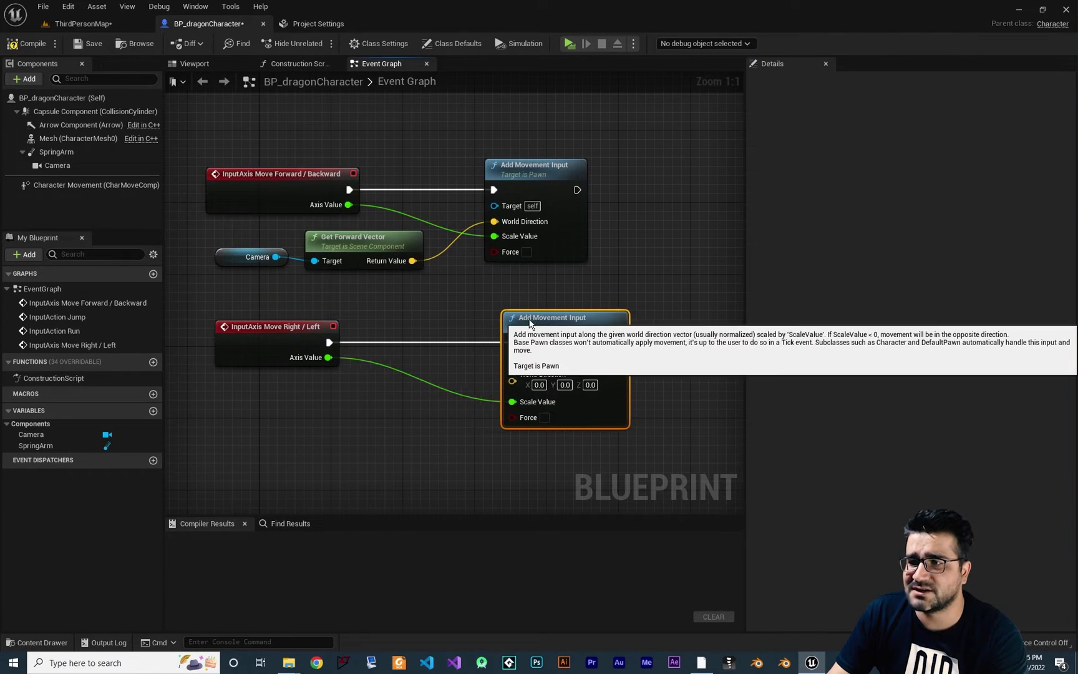
pyautogui.moveTo(452, 388); pyautogui.dragTo(451, 319, button='right')
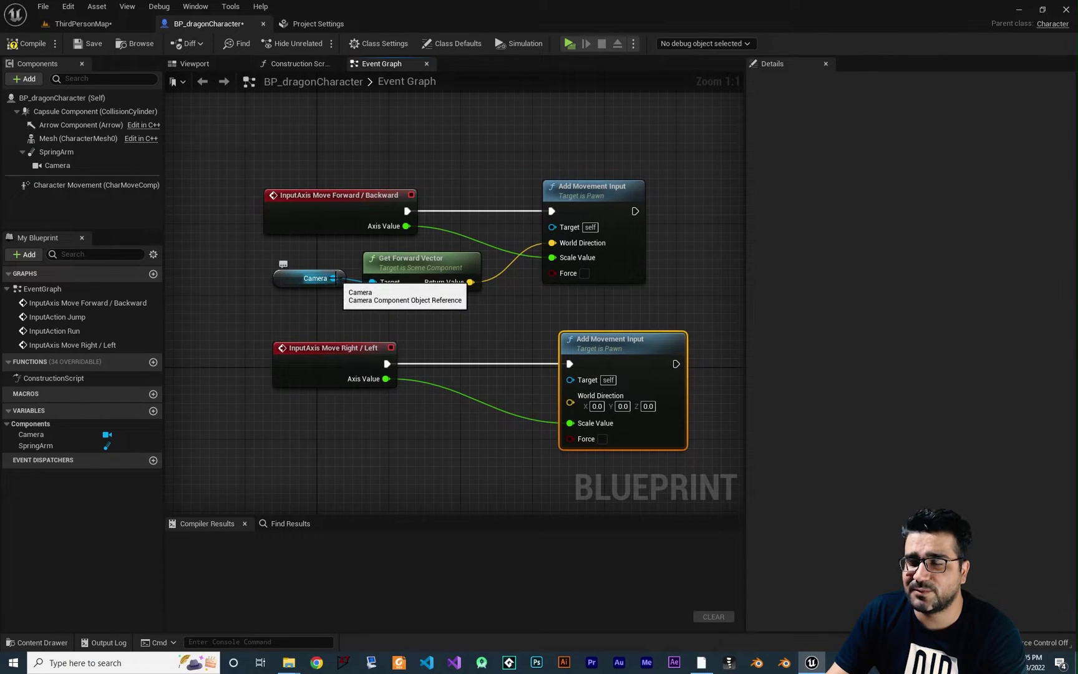
pyautogui.moveTo(334, 278); pyautogui.dragTo(425, 336)
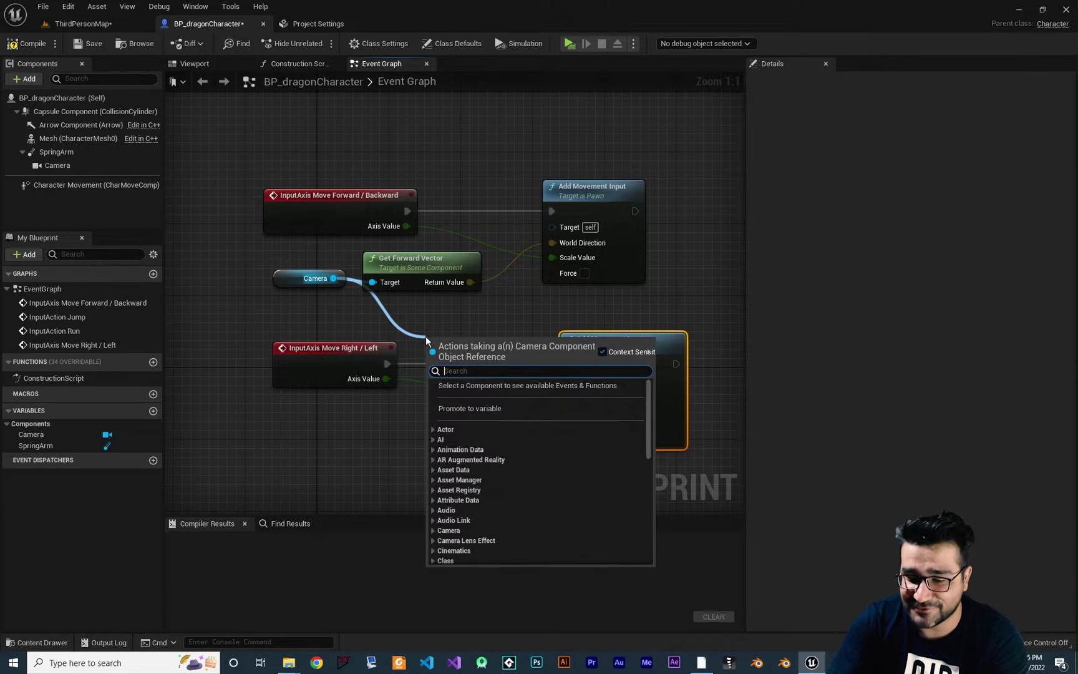
# Step: Add a Get Right Vector from the Camera and wire it into the second node's World Direction
pyautogui.write('get right')
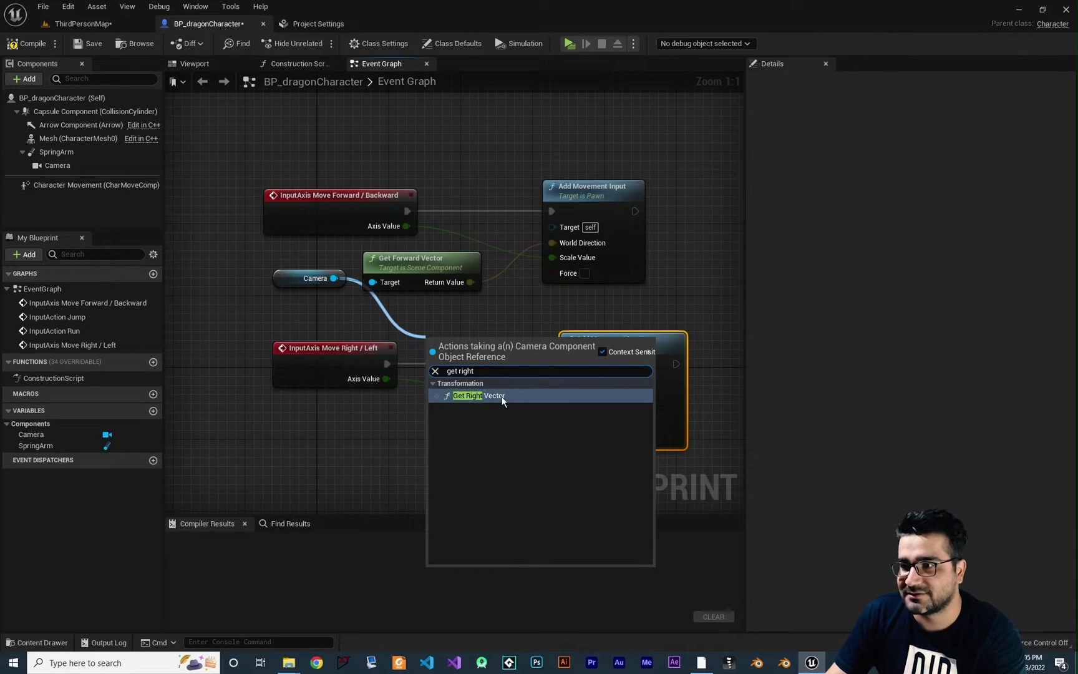
pyautogui.click(502, 396)
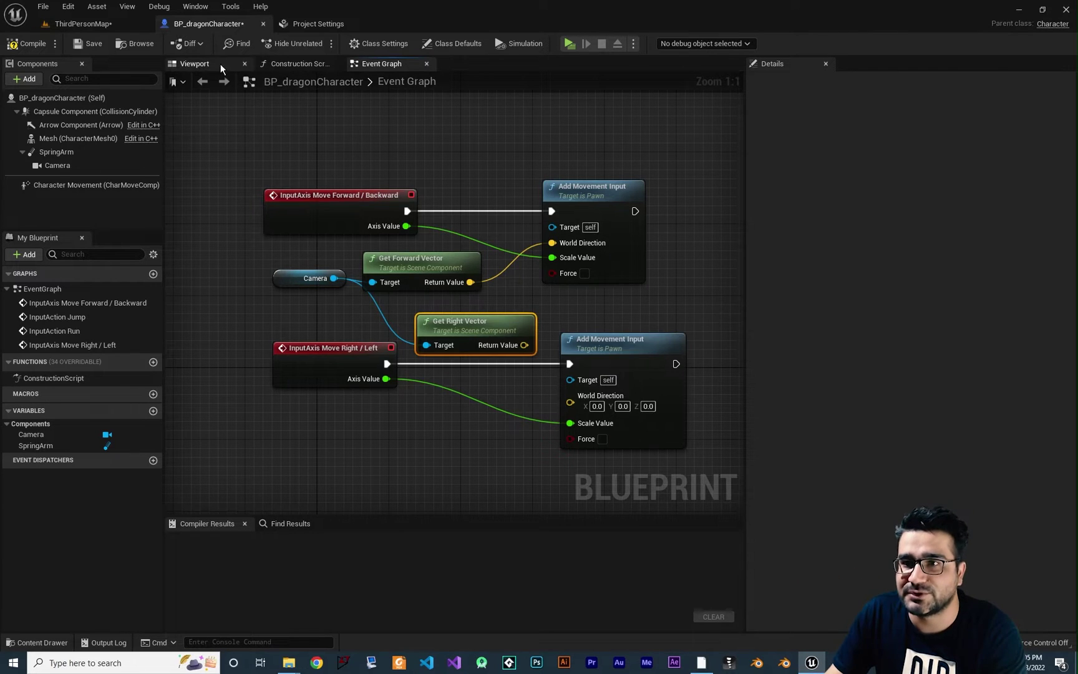
pyautogui.click(194, 63)
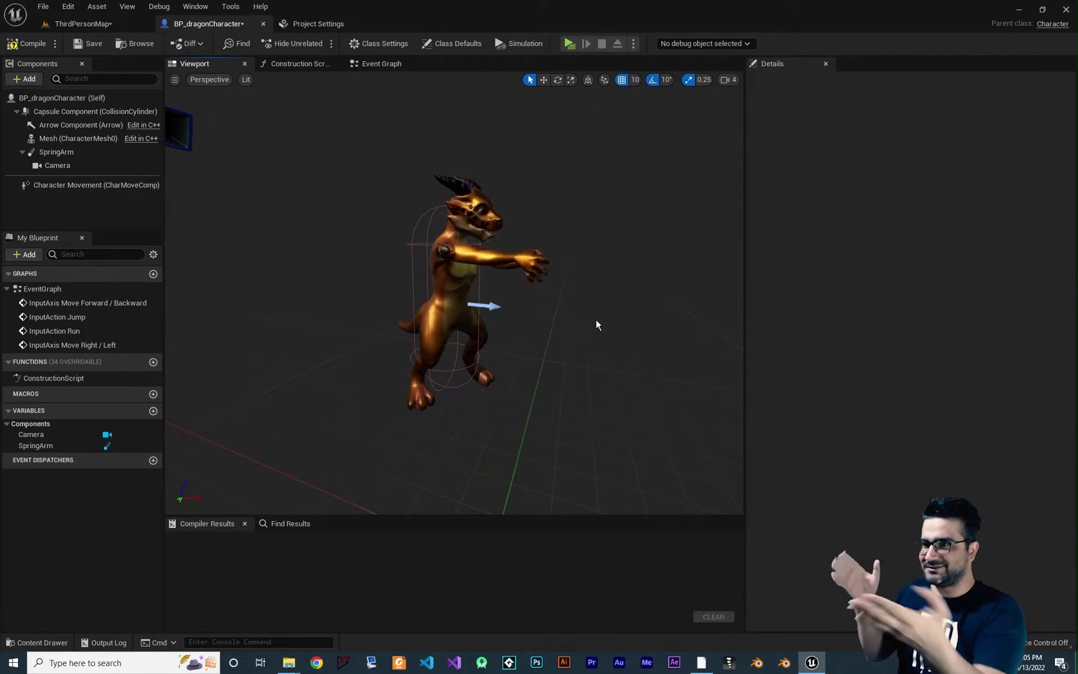
pyautogui.click(363, 65)
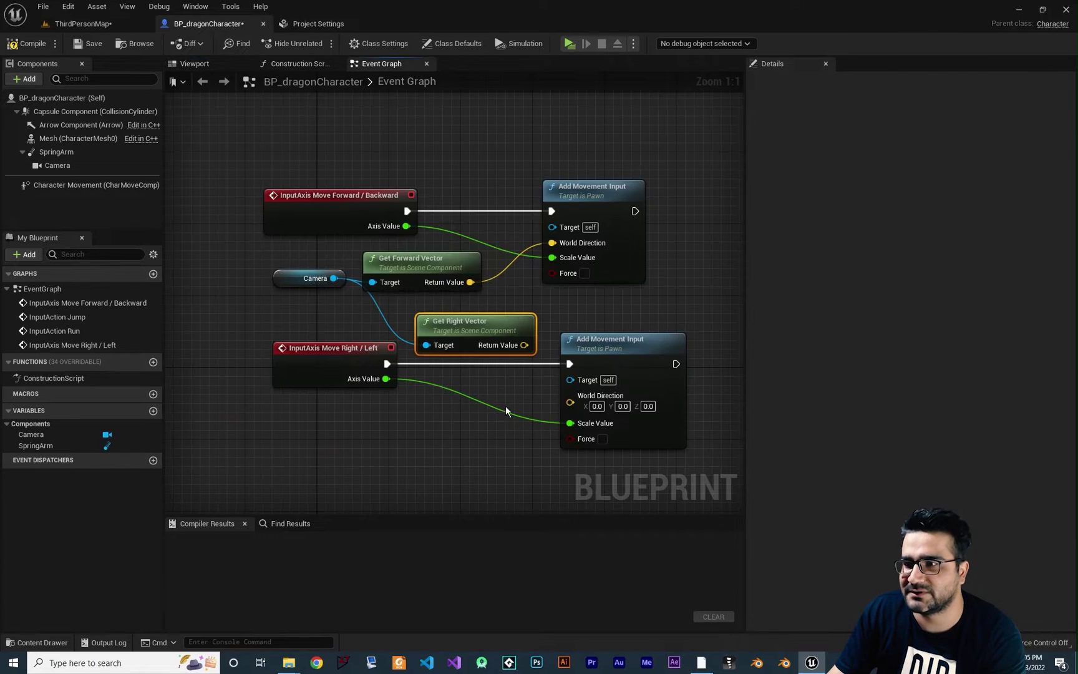
pyautogui.moveTo(509, 295); pyautogui.dragTo(554, 352)
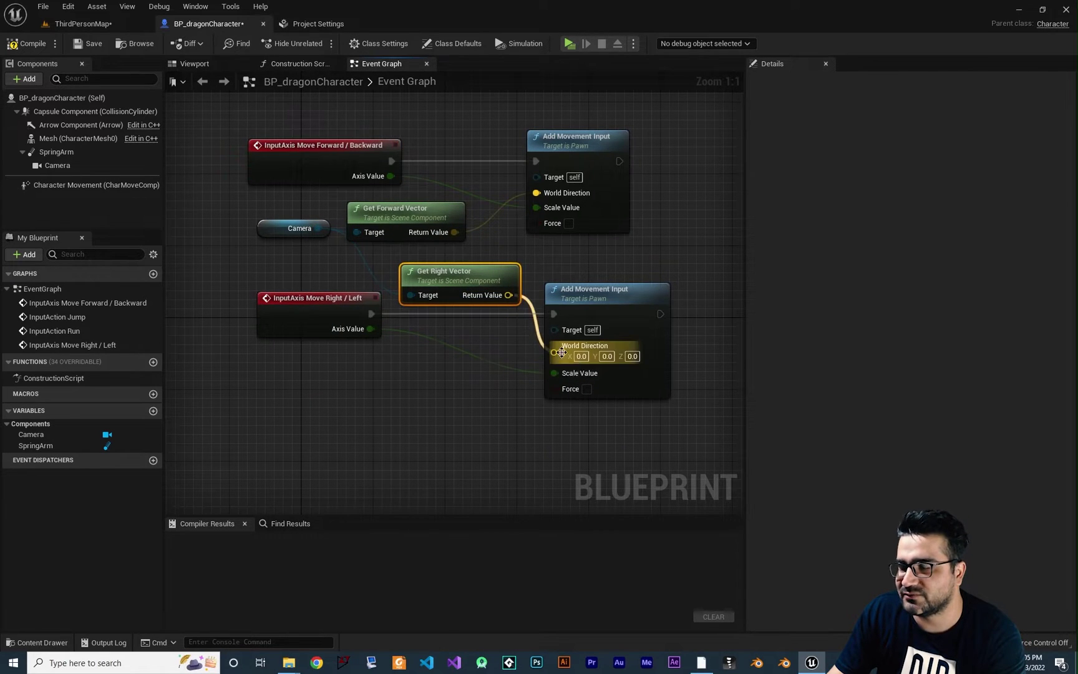
pyautogui.moveTo(579, 303); pyautogui.dragTo(562, 349)
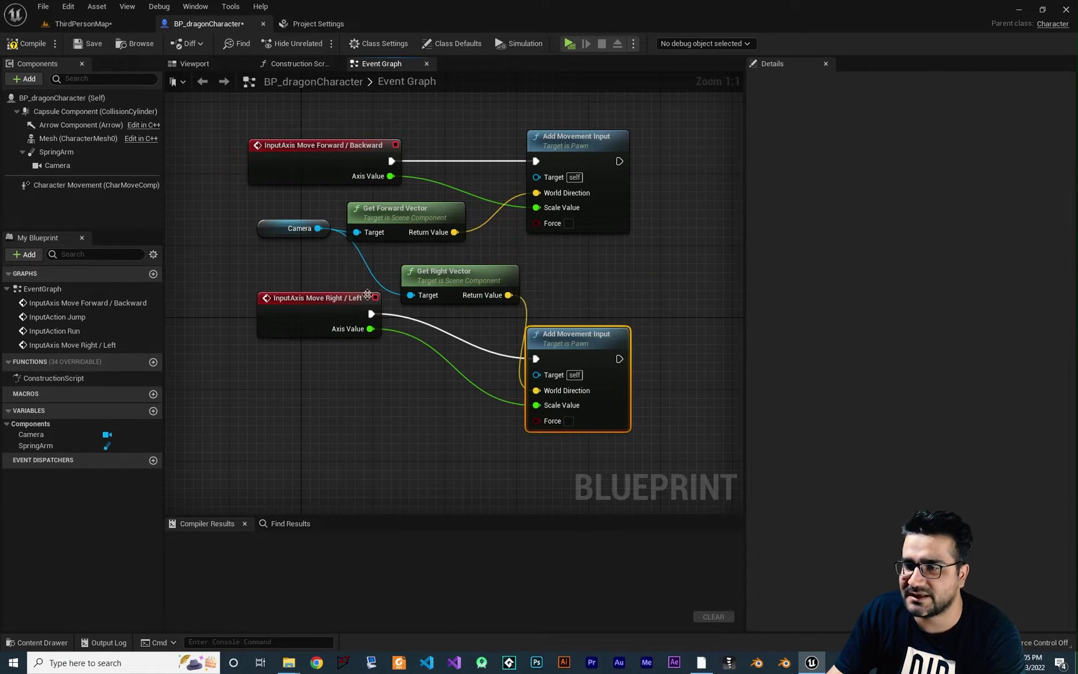
# Step: Arrange the Camera, vector and movement nodes neatly, then compile BP_dragonCharacter
pyautogui.moveTo(333, 299); pyautogui.dragTo(388, 363)
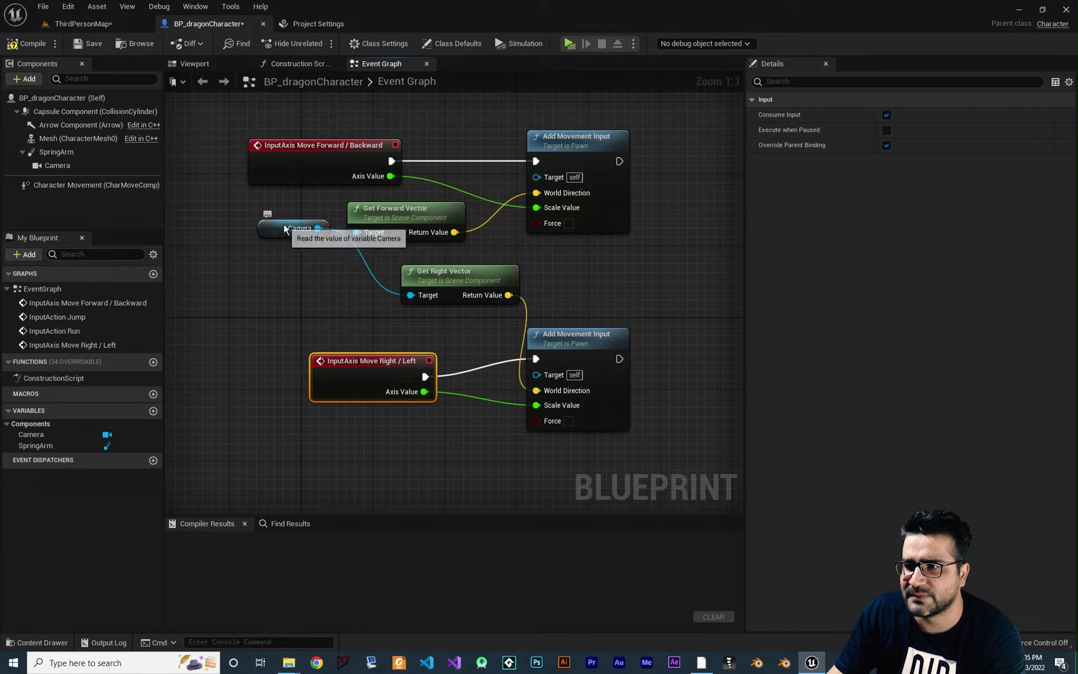
pyautogui.moveTo(283, 226); pyautogui.dragTo(260, 258)
pyautogui.moveTo(459, 275); pyautogui.dragTo(419, 274)
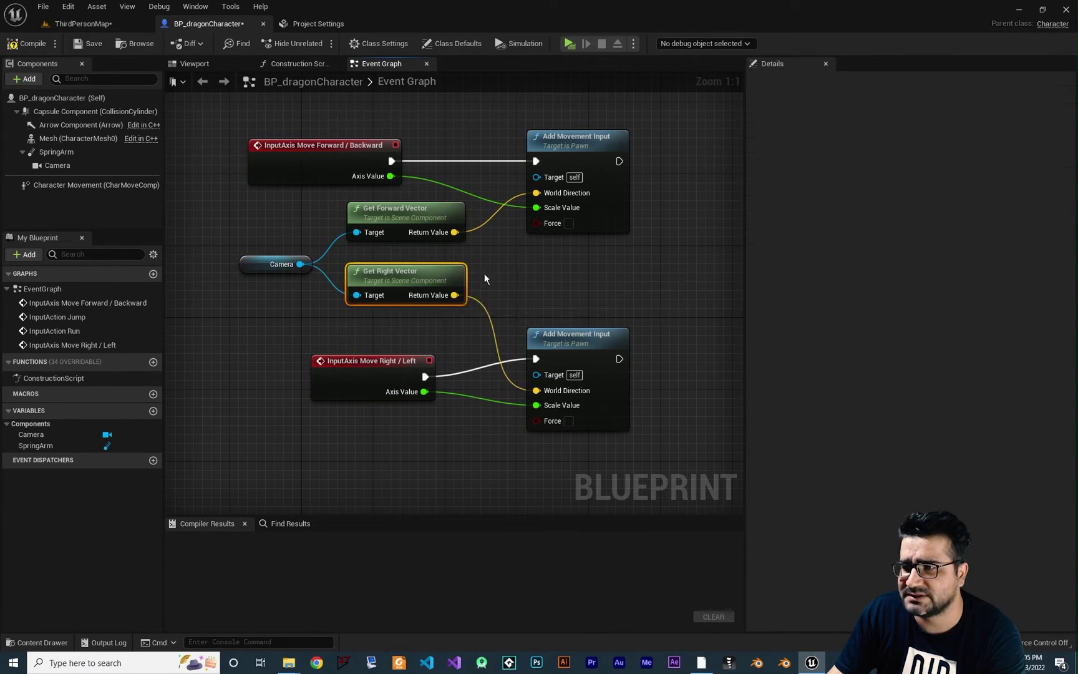
pyautogui.moveTo(435, 208); pyautogui.dragTo(436, 227)
pyautogui.click(567, 304)
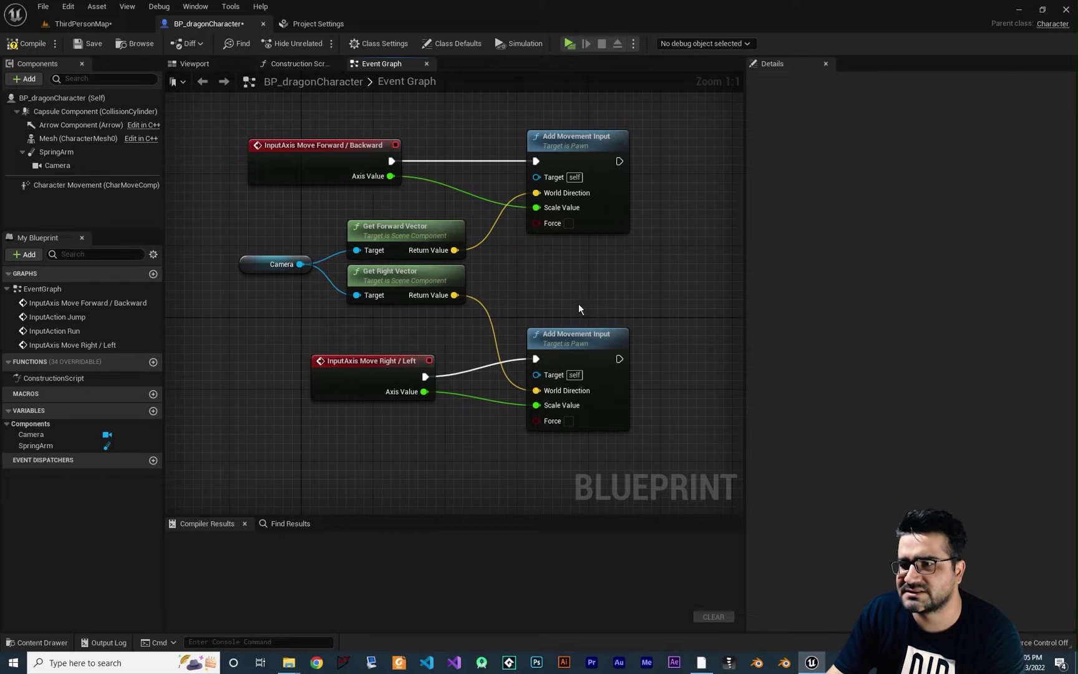
pyautogui.scroll(-1, 542, 300)
pyautogui.moveTo(540, 300); pyautogui.dragTo(508, 315, button='right')
pyautogui.click(25, 44)
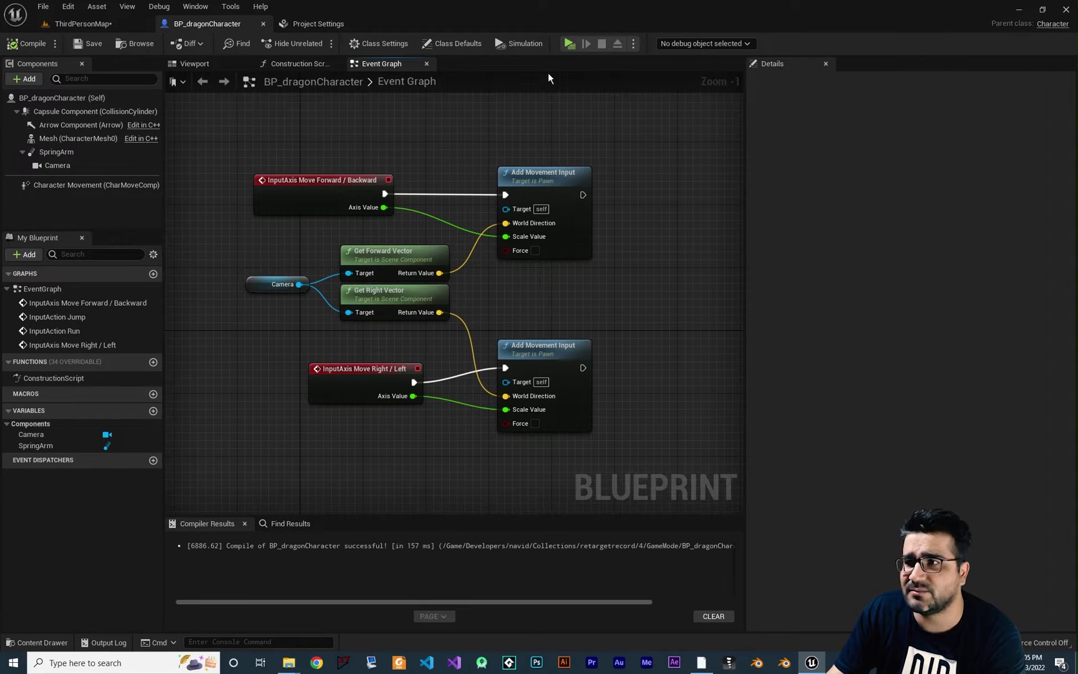
pyautogui.click(567, 41)
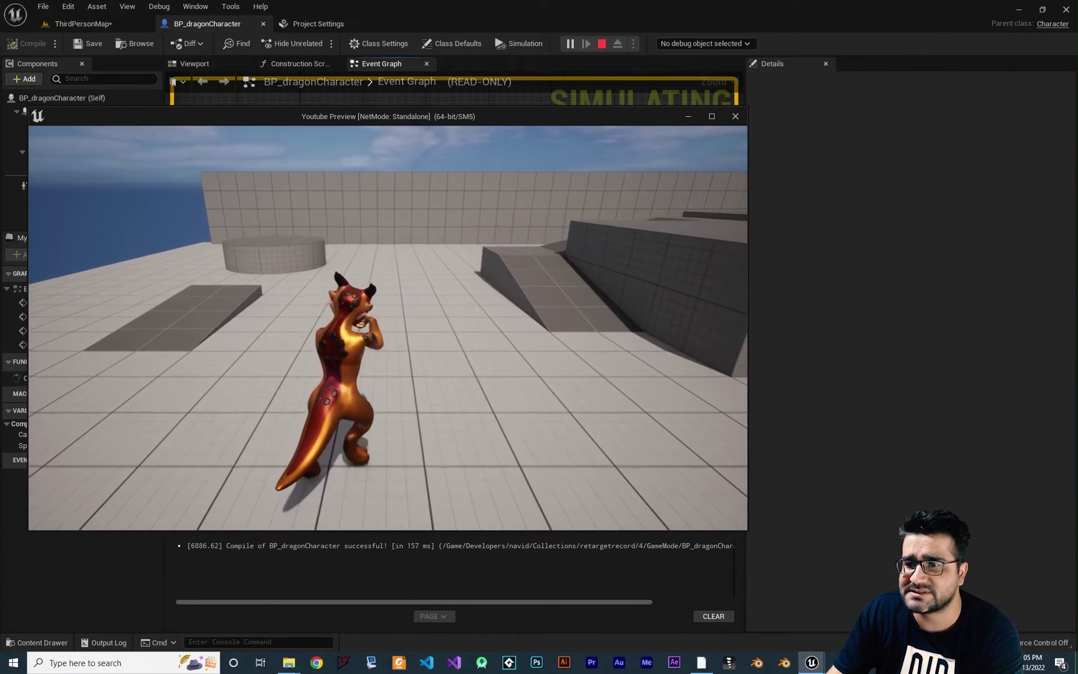
pyautogui.press('s')
pyautogui.press('d')
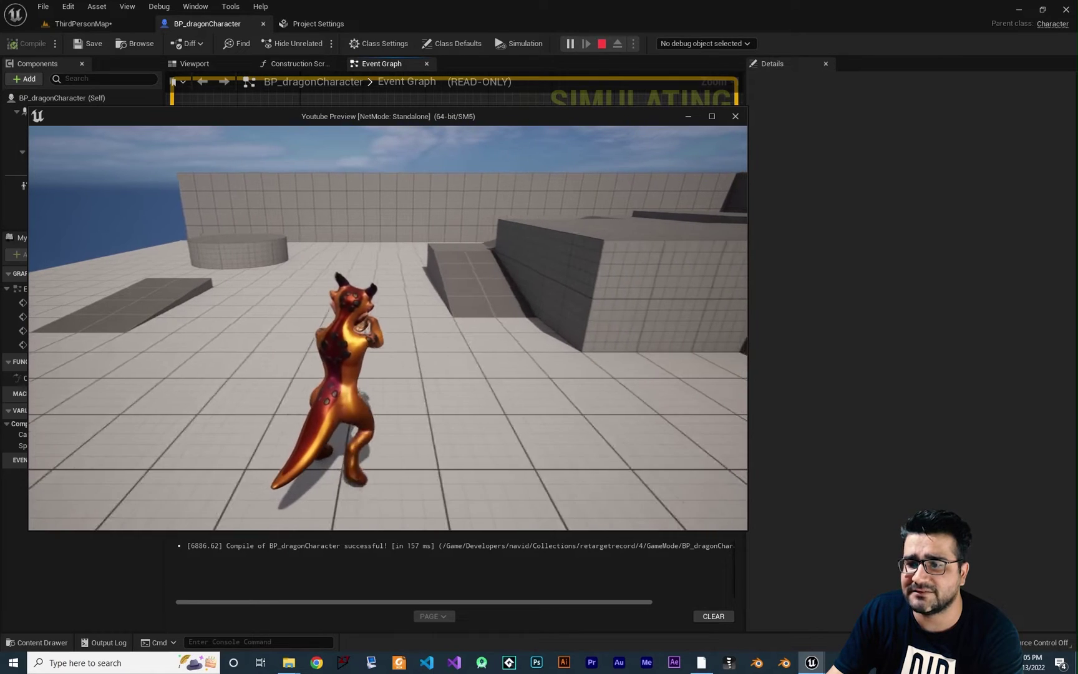
pyautogui.press('d')
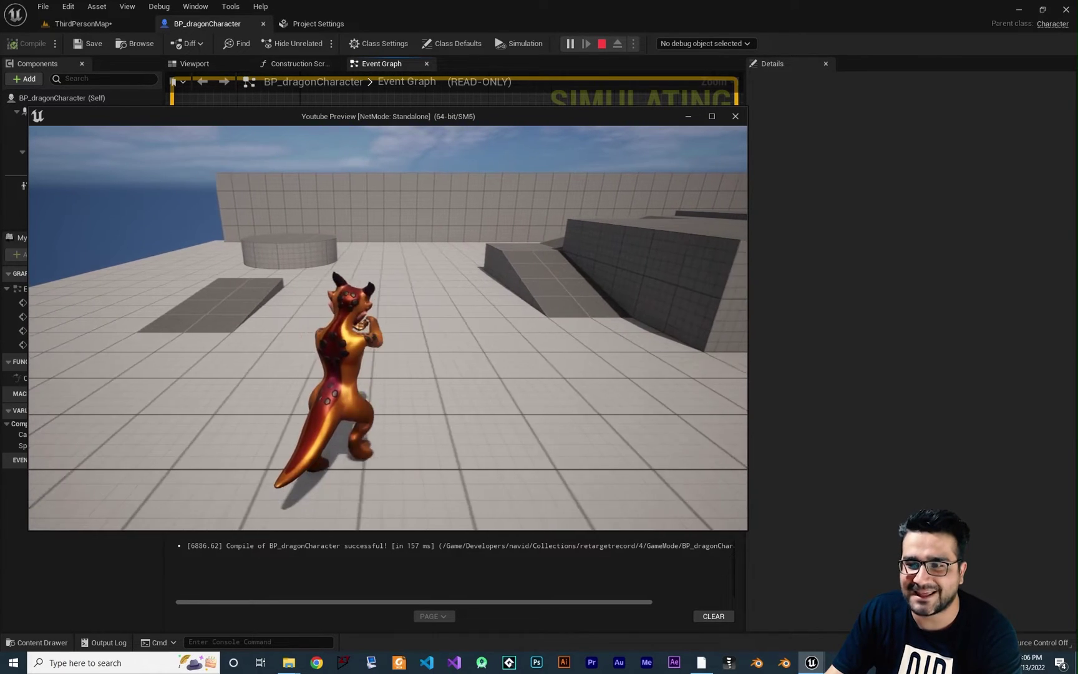
pyautogui.press('w')
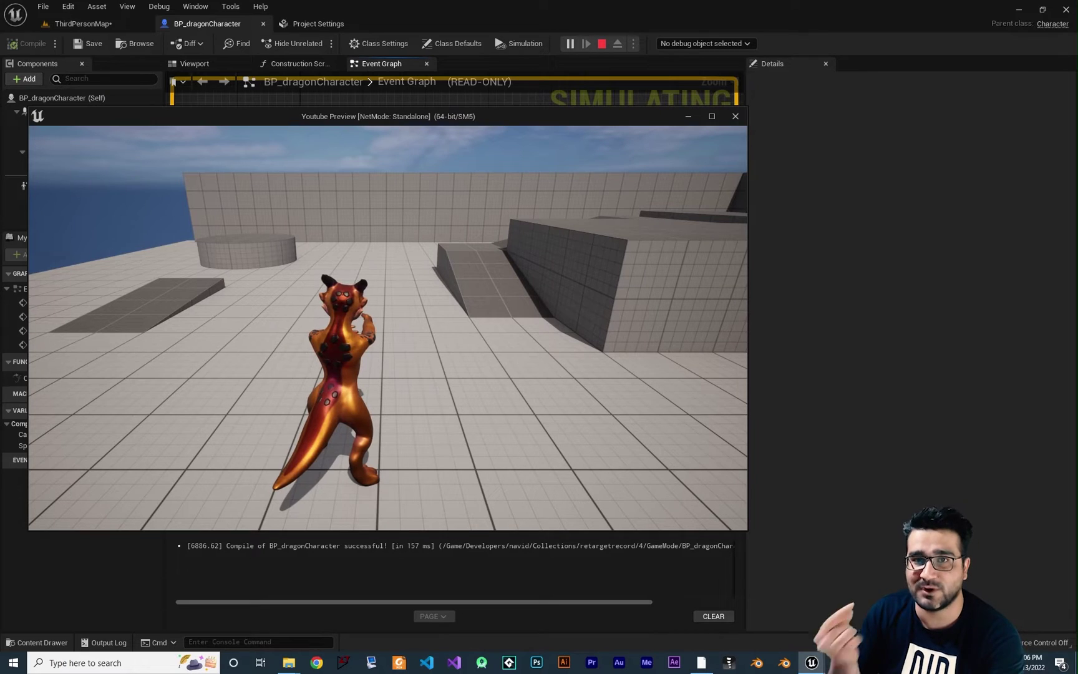
pyautogui.press('Escape')
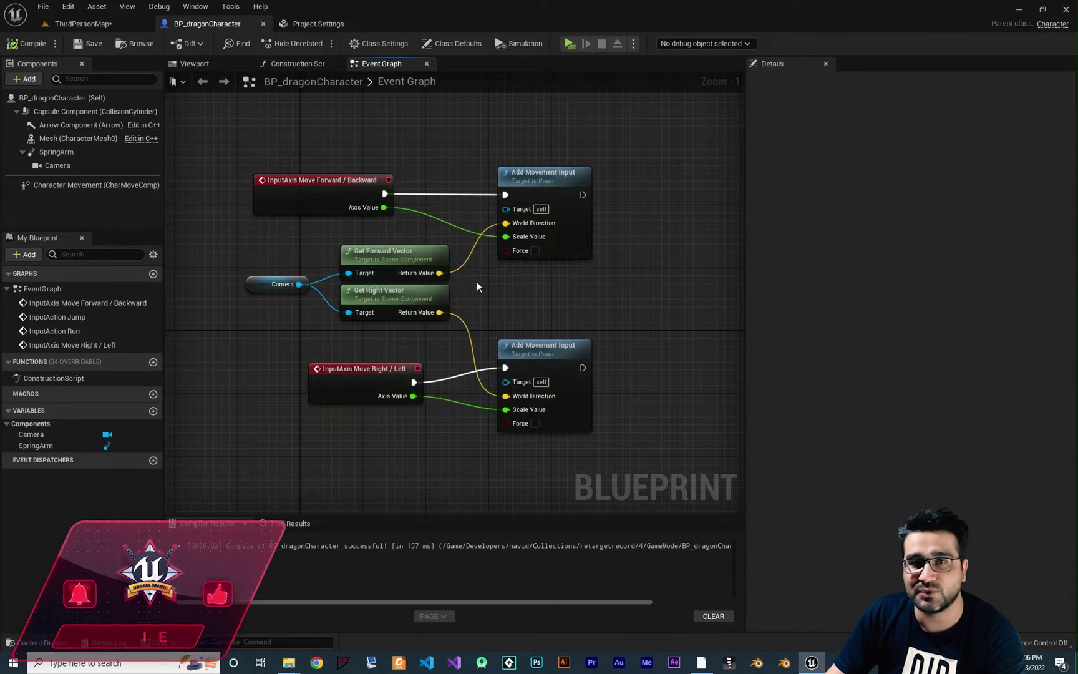
# Step: Open the AB_dragon_test animation blueprint from the Content Drawer
pyautogui.moveTo(491, 293); pyautogui.dragTo(473, 297, button='right')
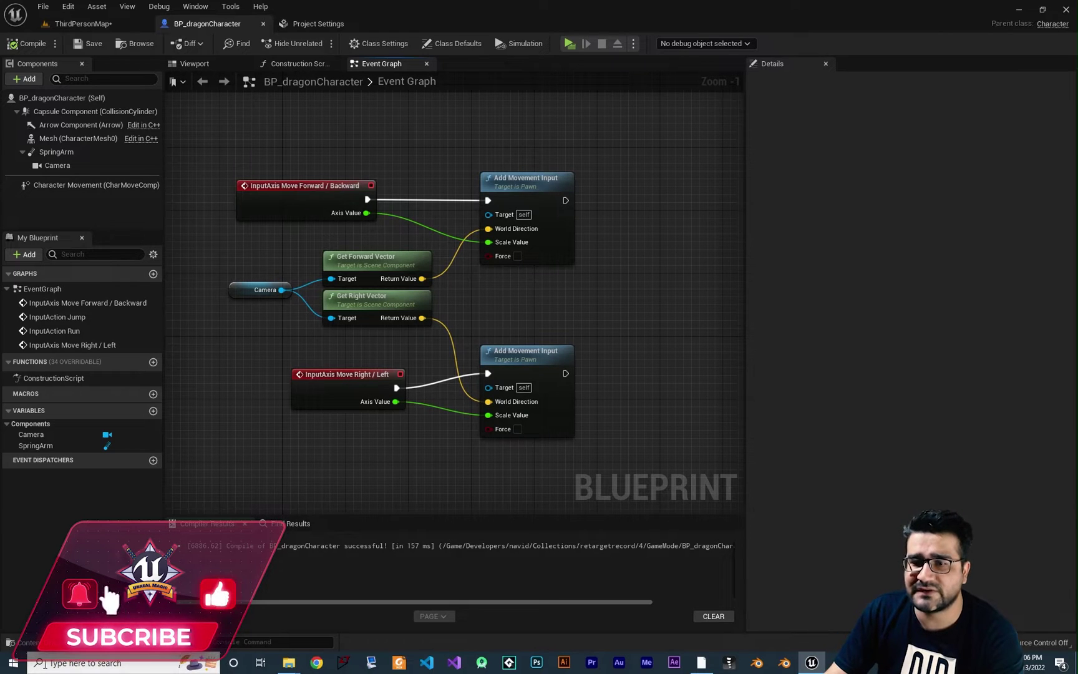
pyautogui.click(28, 642)
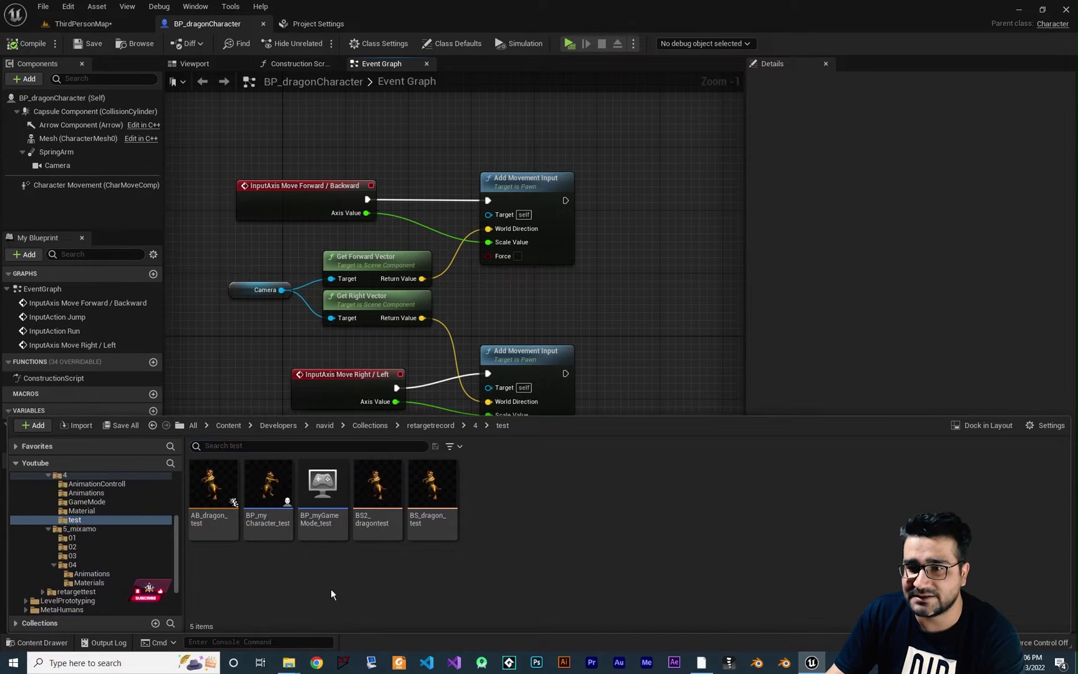
pyautogui.doubleClick(218, 492)
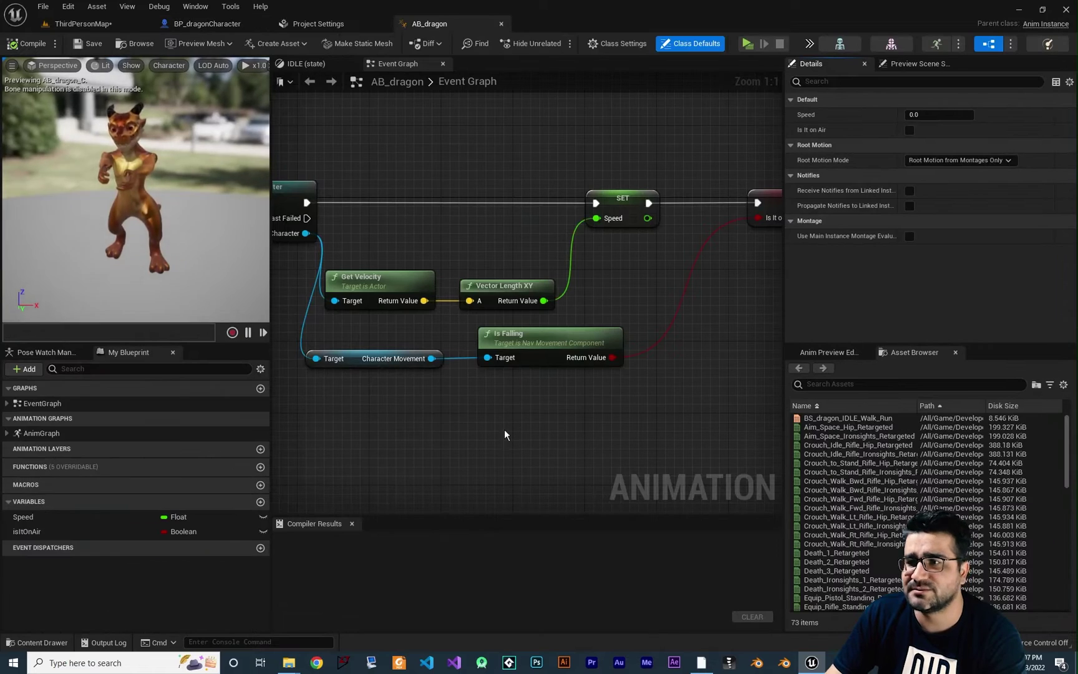
# Step: Pan to the Cast To BP_dragonCharacter node and drag from As BP Dragon Character to list actions
pyautogui.scroll(-1, 536, 437)
pyautogui.moveTo(673, 272); pyautogui.dragTo(555, 329, button='right')
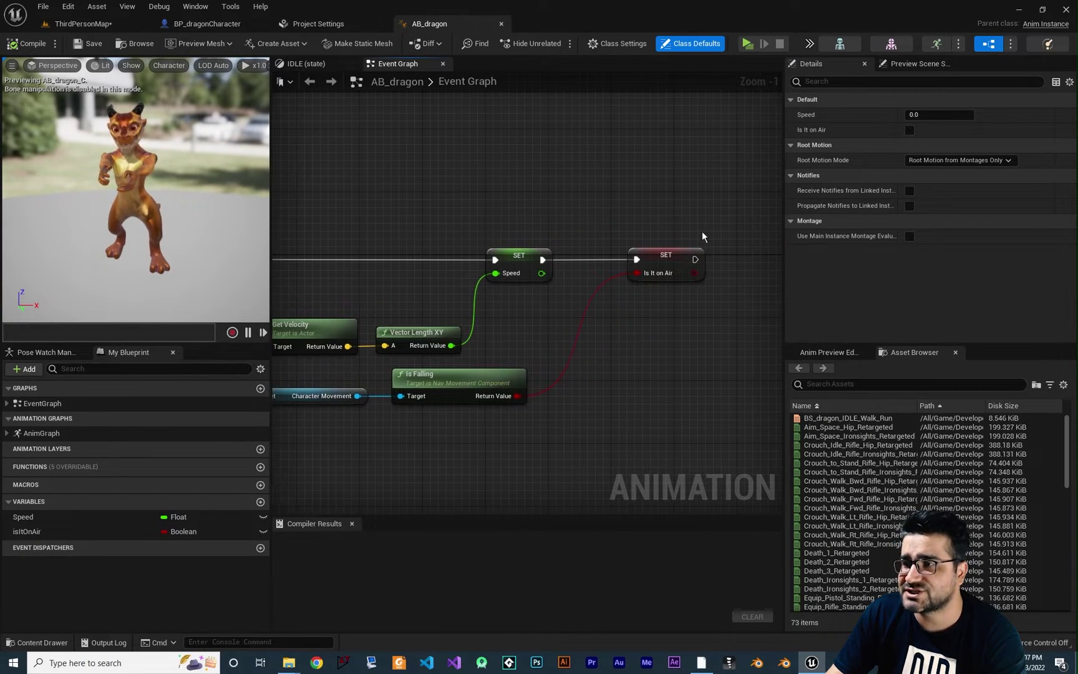
pyautogui.moveTo(446, 462); pyautogui.dragTo(593, 406, button='right')
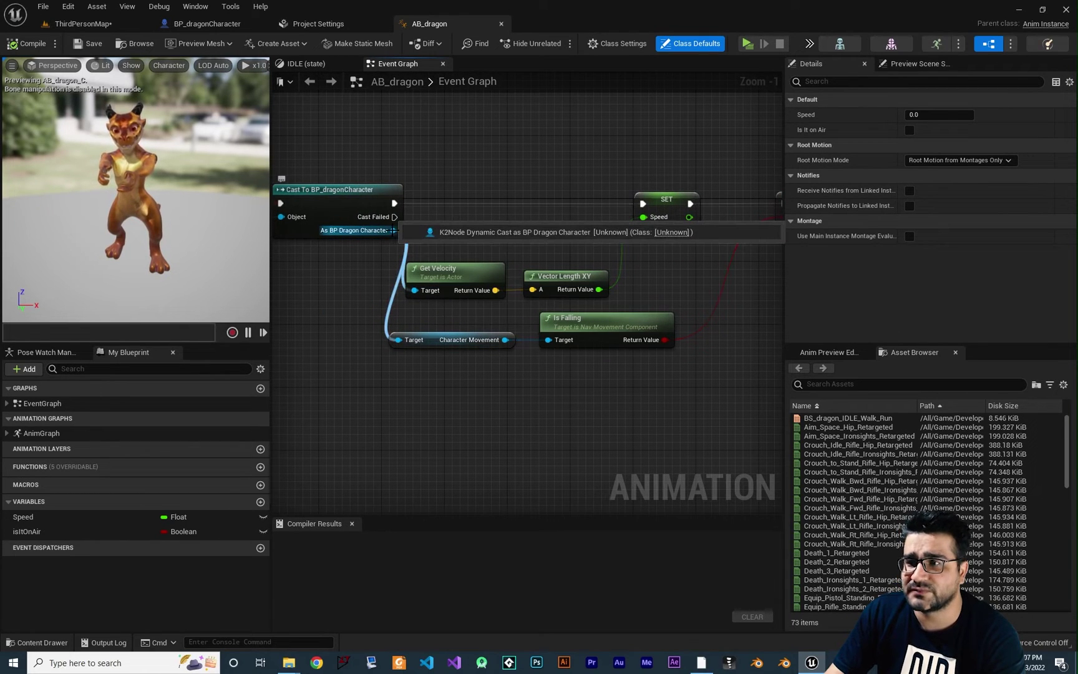
pyautogui.click(427, 337)
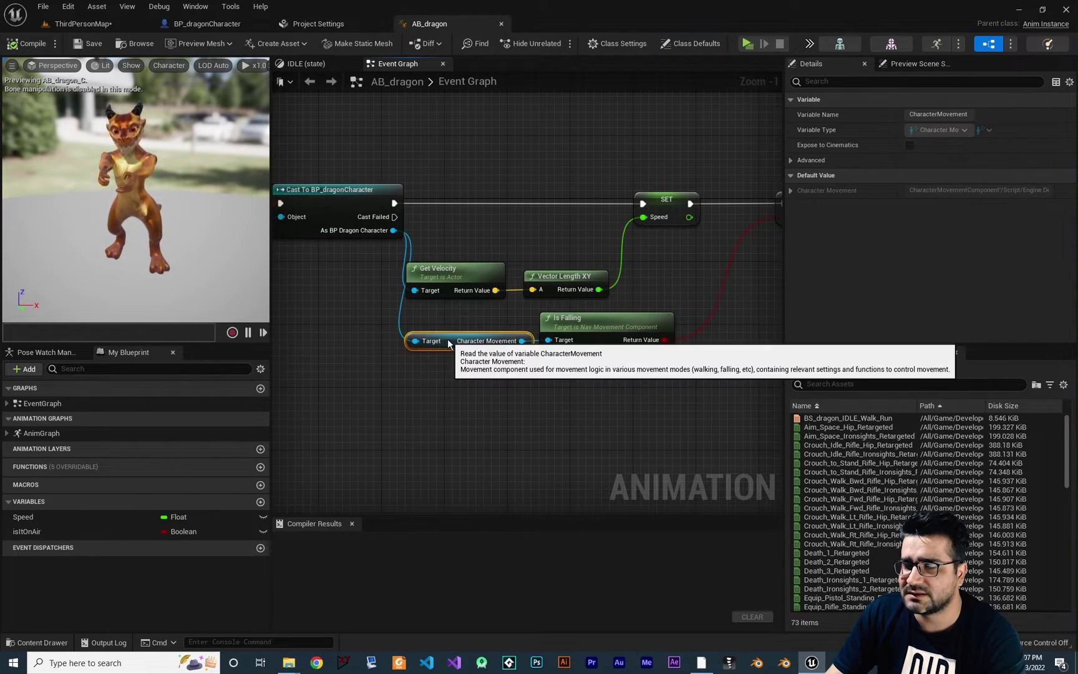
pyautogui.moveTo(458, 389); pyautogui.dragTo(471, 363, button='right')
pyautogui.moveTo(494, 403); pyautogui.dragTo(471, 391, button='right')
pyautogui.moveTo(382, 190); pyautogui.dragTo(395, 356)
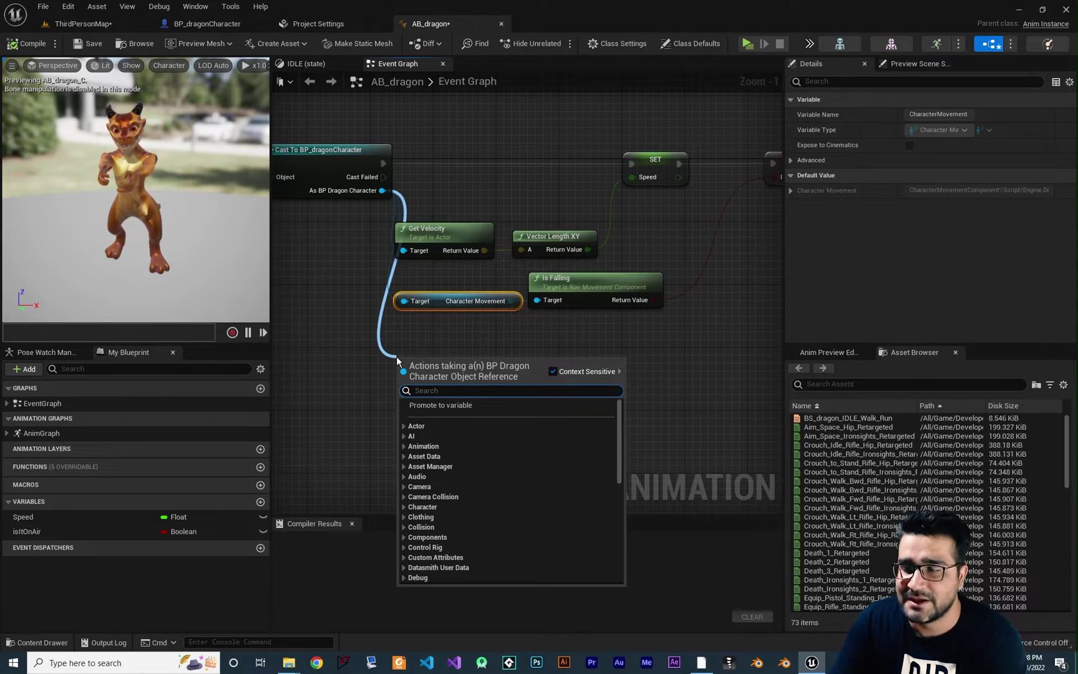
# Step: Add a Get Actor Rotation node from the dragon character cast output
pyautogui.write('get actor ')
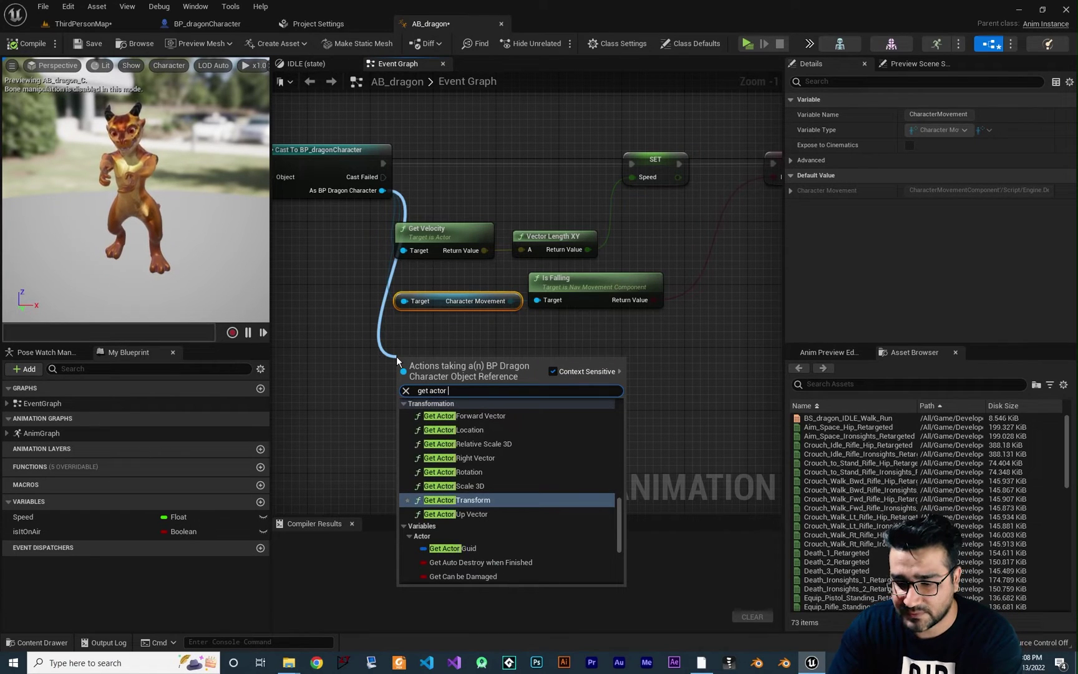
pyautogui.write('rotation')
pyautogui.press('Return')
pyautogui.moveTo(446, 370); pyautogui.dragTo(454, 388)
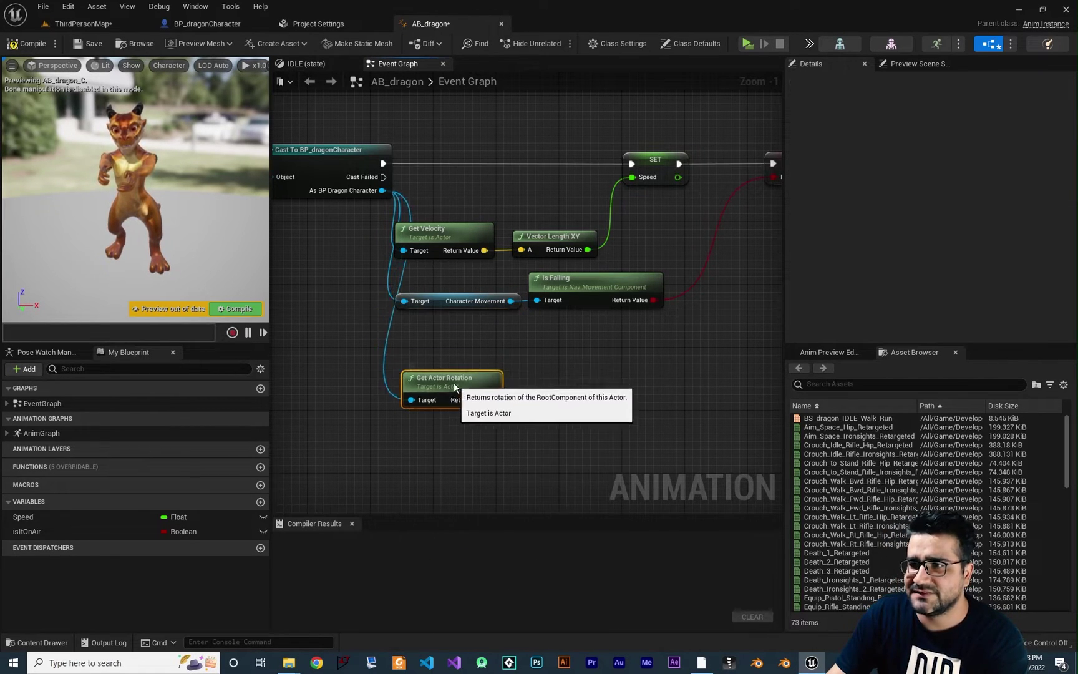
pyautogui.moveTo(516, 424); pyautogui.dragTo(506, 415, button='right')
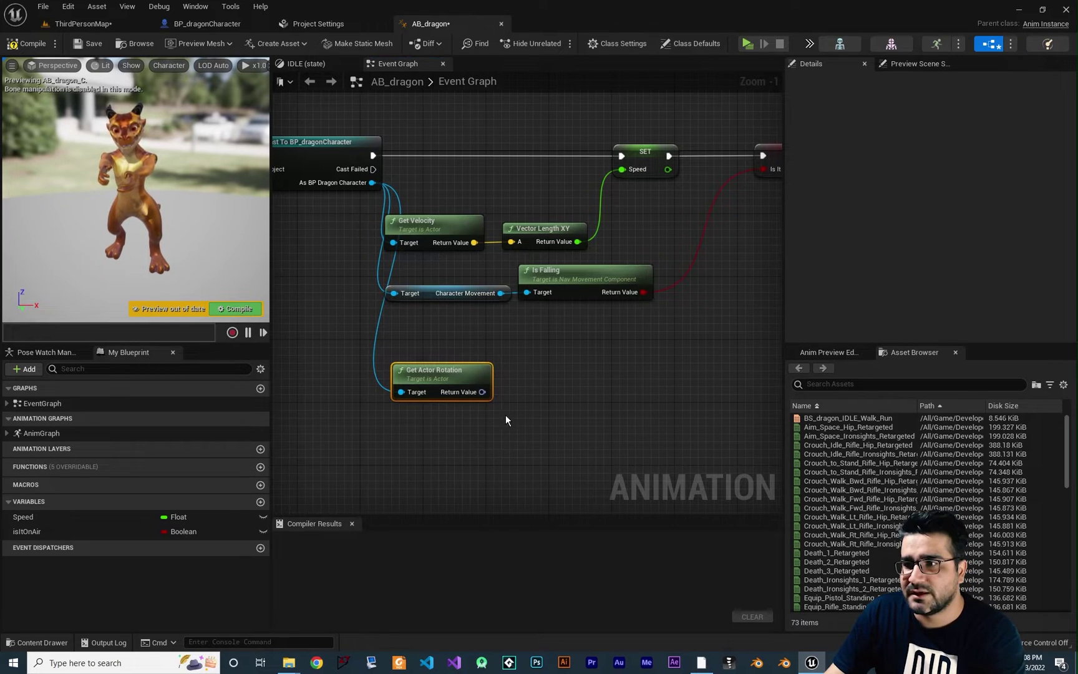
# Step: Create Calculate Direction from the actor rotation and wire Get Velocity into its Velocity input
pyautogui.moveTo(482, 391); pyautogui.dragTo(525, 390)
pyautogui.write('cal')
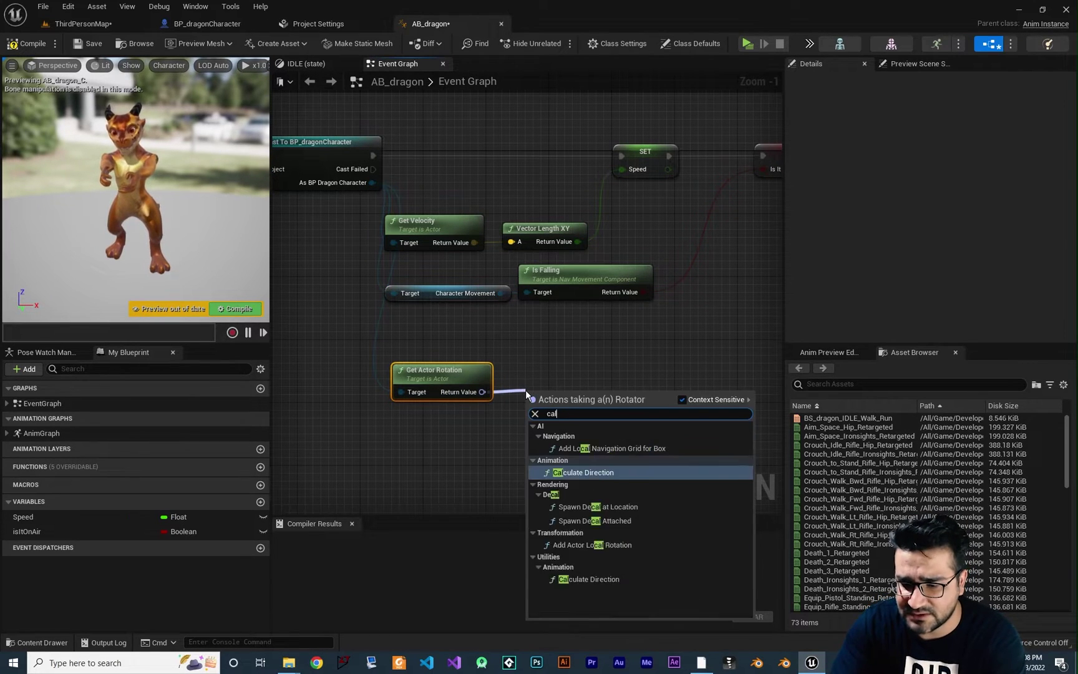
pyautogui.write('cul')
pyautogui.press('Return')
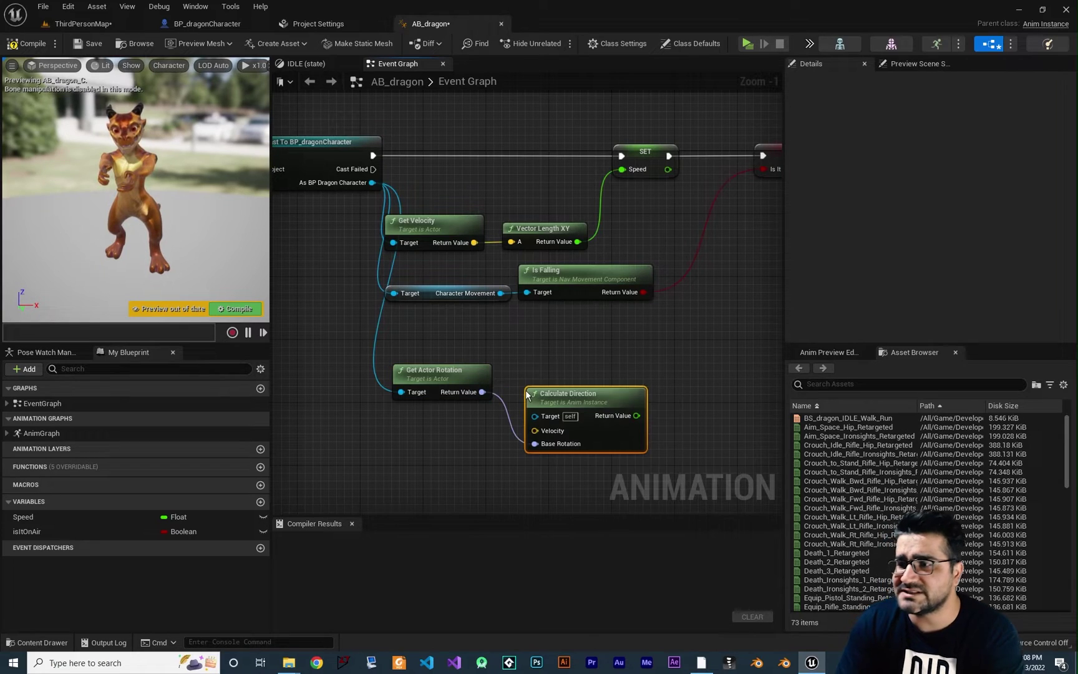
pyautogui.moveTo(557, 360); pyautogui.dragTo(557, 345)
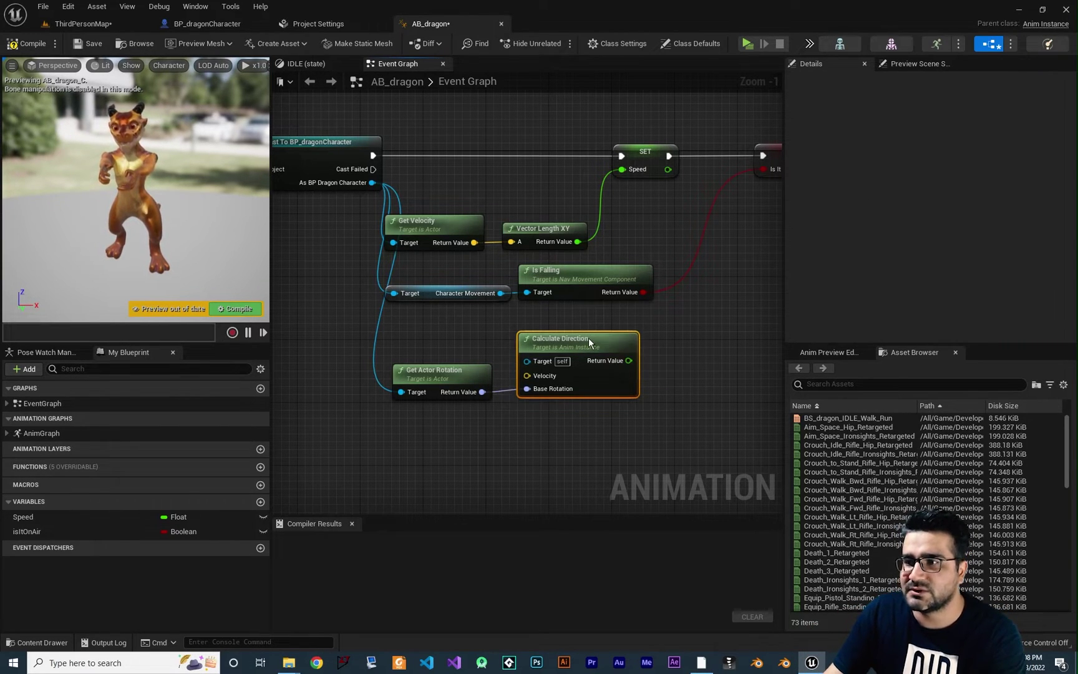
pyautogui.moveTo(589, 337); pyautogui.dragTo(605, 329)
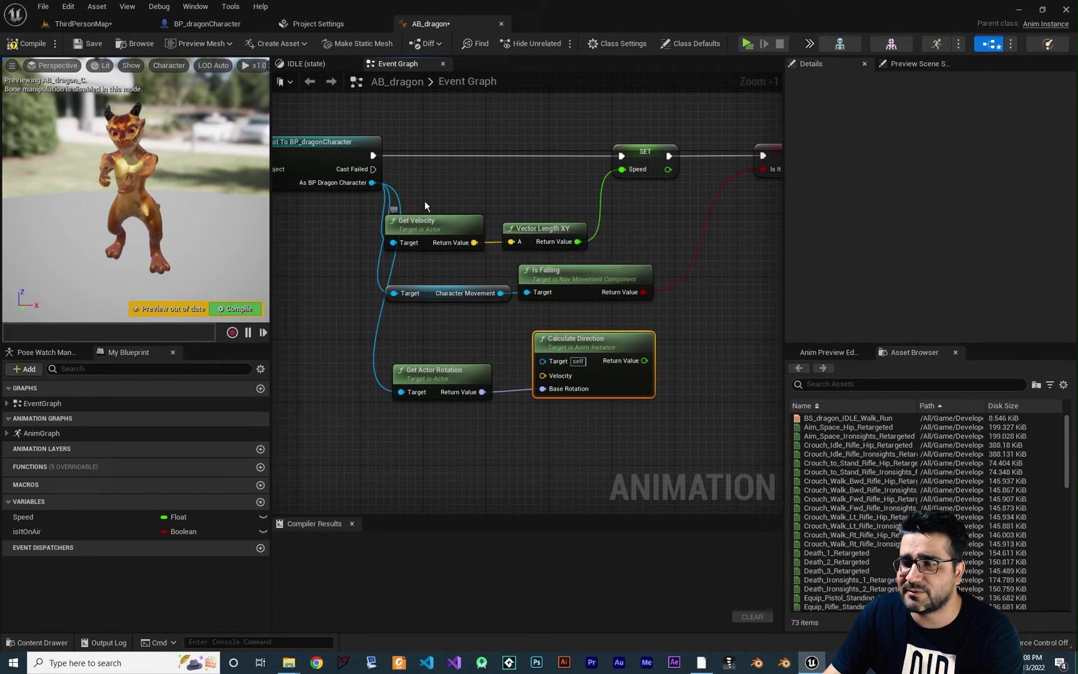
pyautogui.moveTo(474, 242); pyautogui.dragTo(542, 375)
pyautogui.moveTo(649, 395); pyautogui.dragTo(520, 420, button='right')
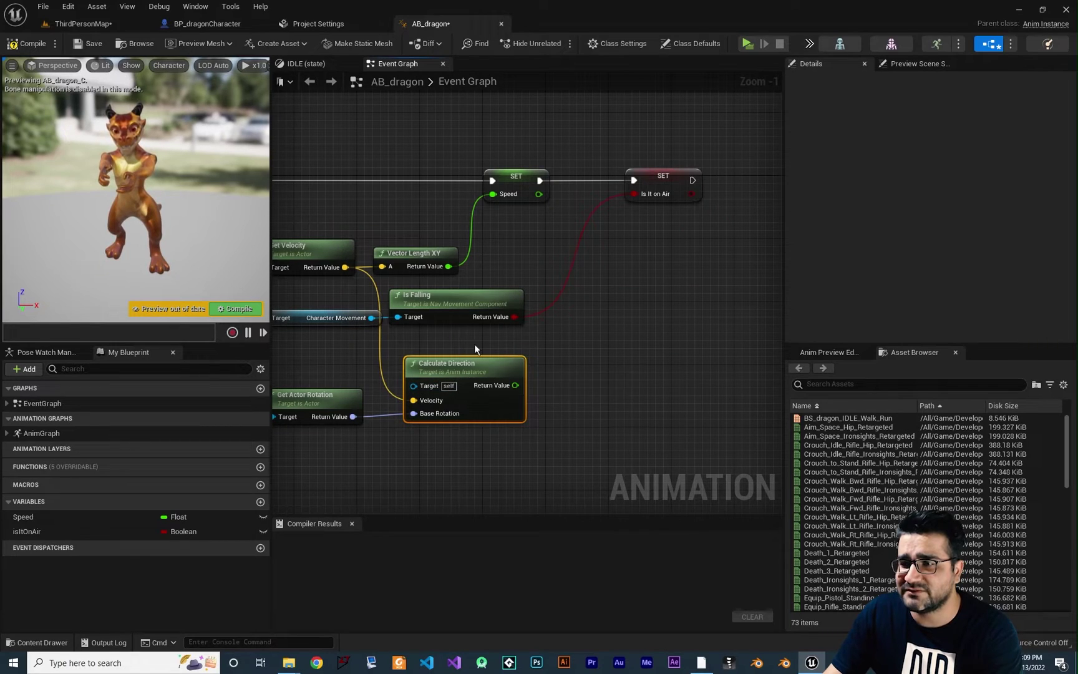
# Step: Create a new Float variable named Direction
pyautogui.moveTo(506, 403); pyautogui.dragTo(559, 386, button='right')
pyautogui.click(261, 502)
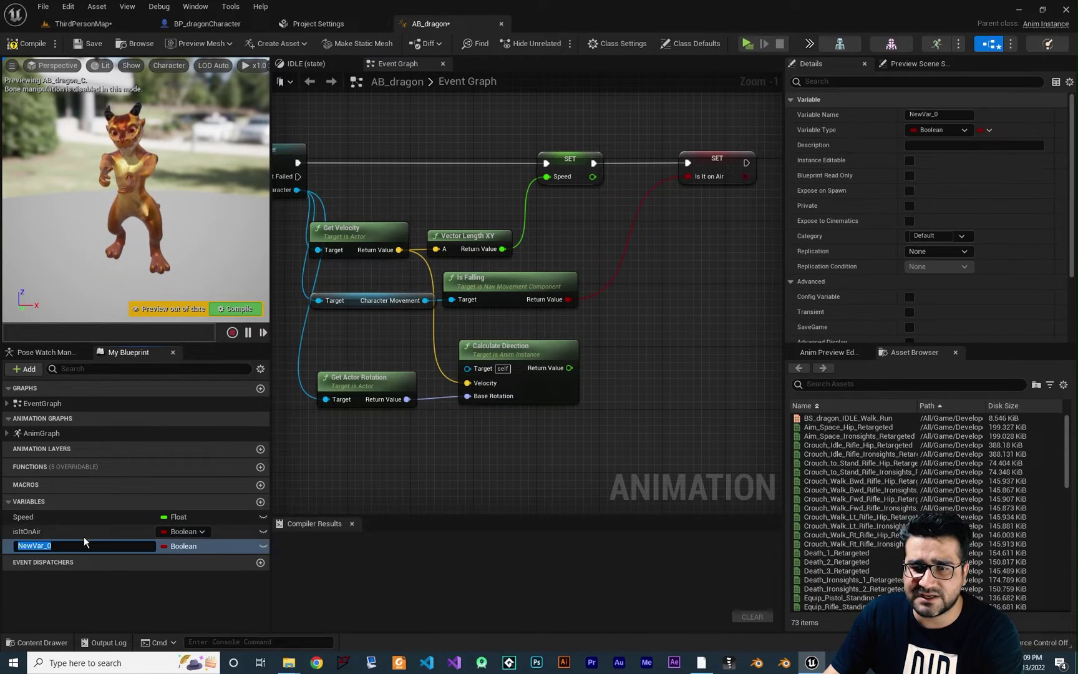
pyautogui.write('Direction')
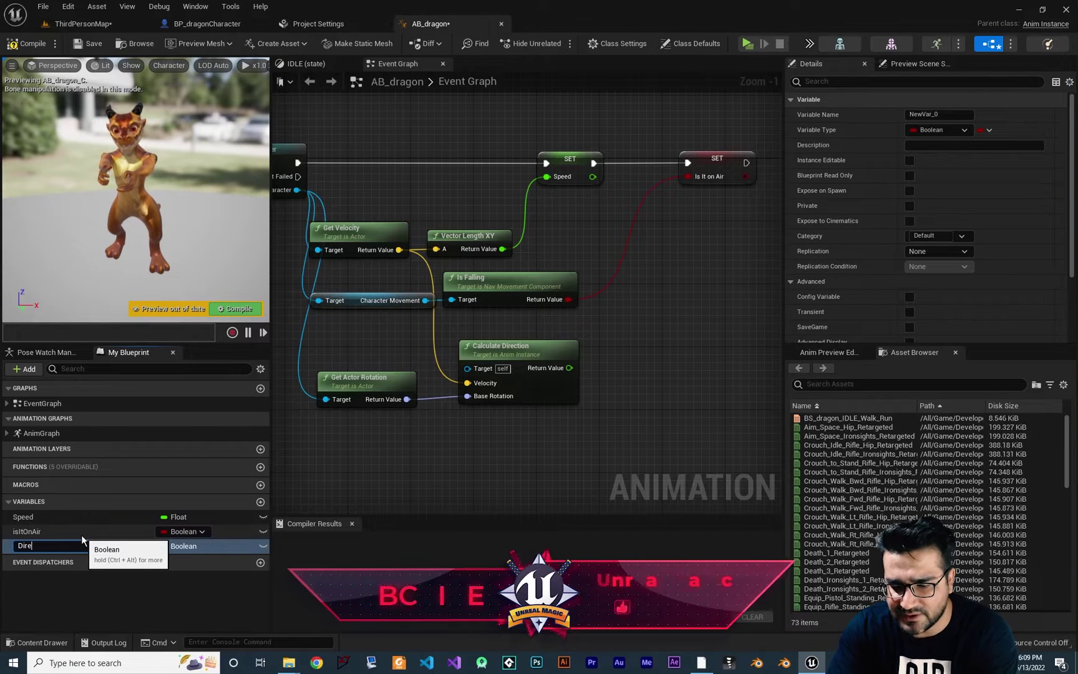
pyautogui.press('Return')
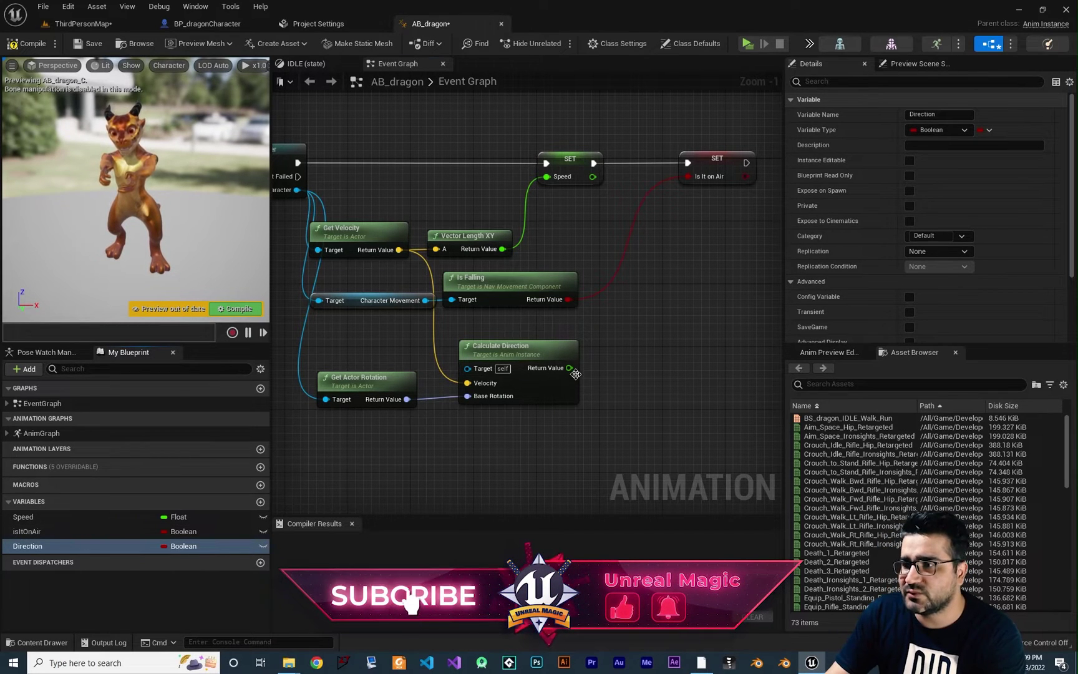
pyautogui.click(184, 546)
pyautogui.click(186, 353)
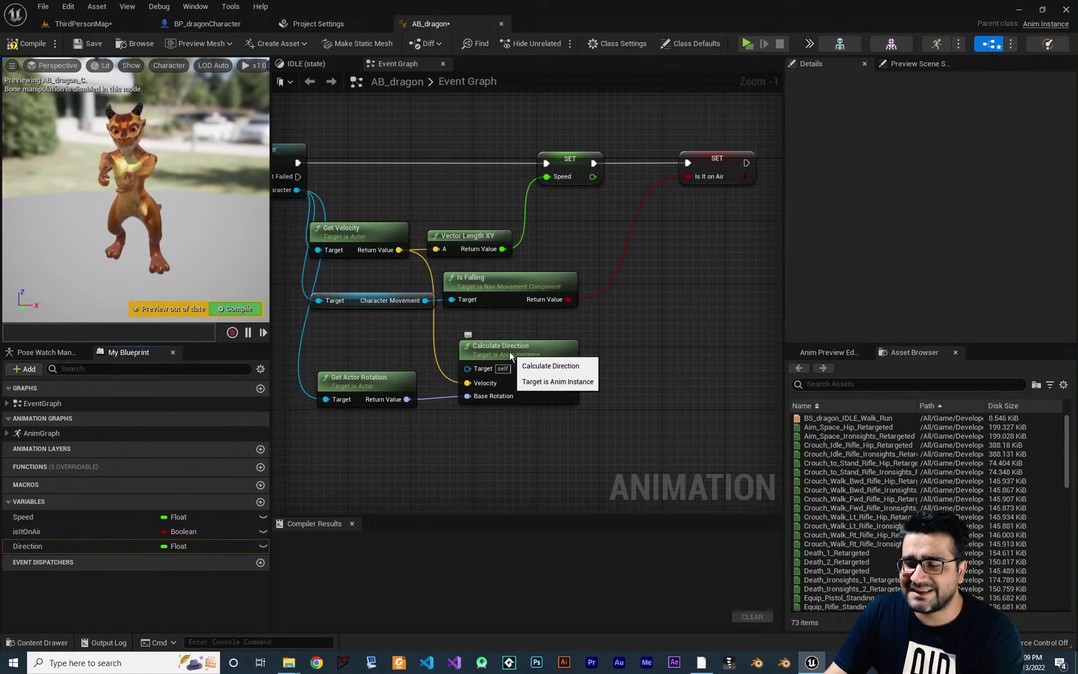
# Step: Set Direction from Calculate Direction's result, chained after the Is It on Air setter
pyautogui.moveTo(509, 348); pyautogui.dragTo(509, 356)
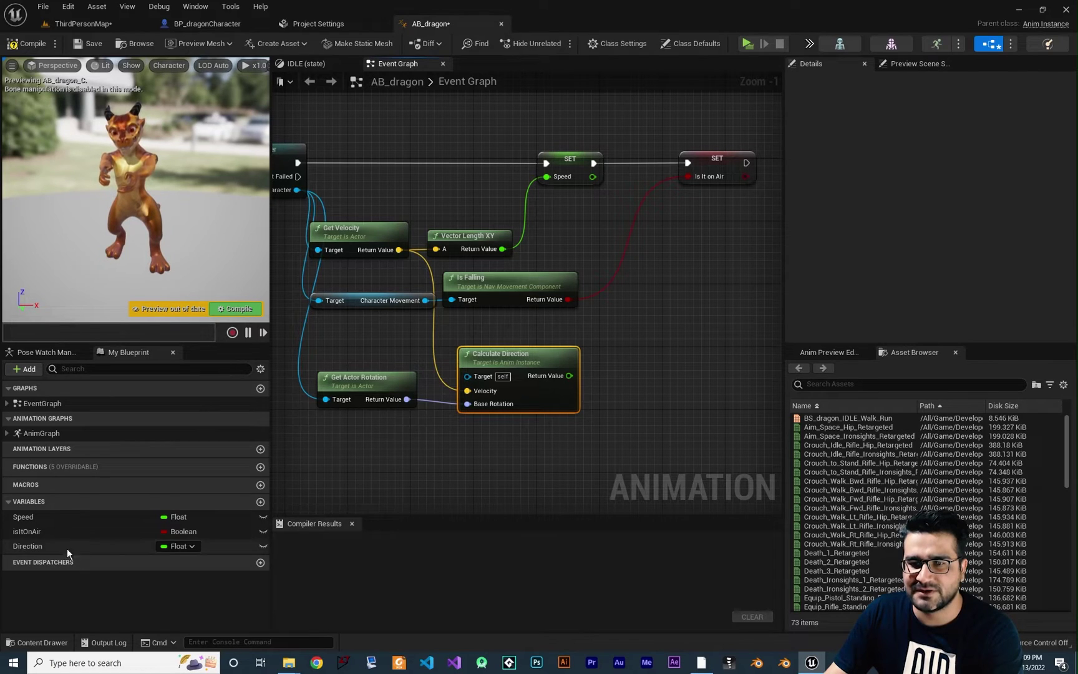
pyautogui.moveTo(66, 548); pyautogui.dragTo(650, 338)
pyautogui.click(676, 369)
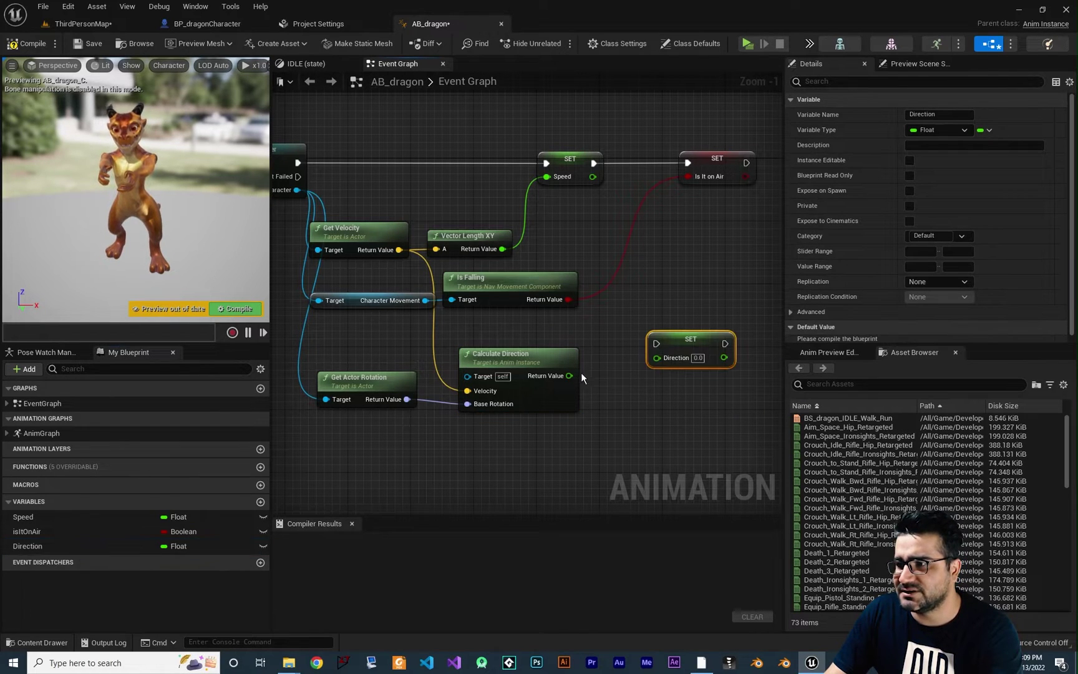
pyautogui.moveTo(569, 376); pyautogui.dragTo(657, 358)
pyautogui.moveTo(704, 408); pyautogui.dragTo(572, 453, button='right')
pyautogui.moveTo(561, 384); pyautogui.dragTo(756, 206)
pyautogui.moveTo(613, 208); pyautogui.dragTo(721, 208)
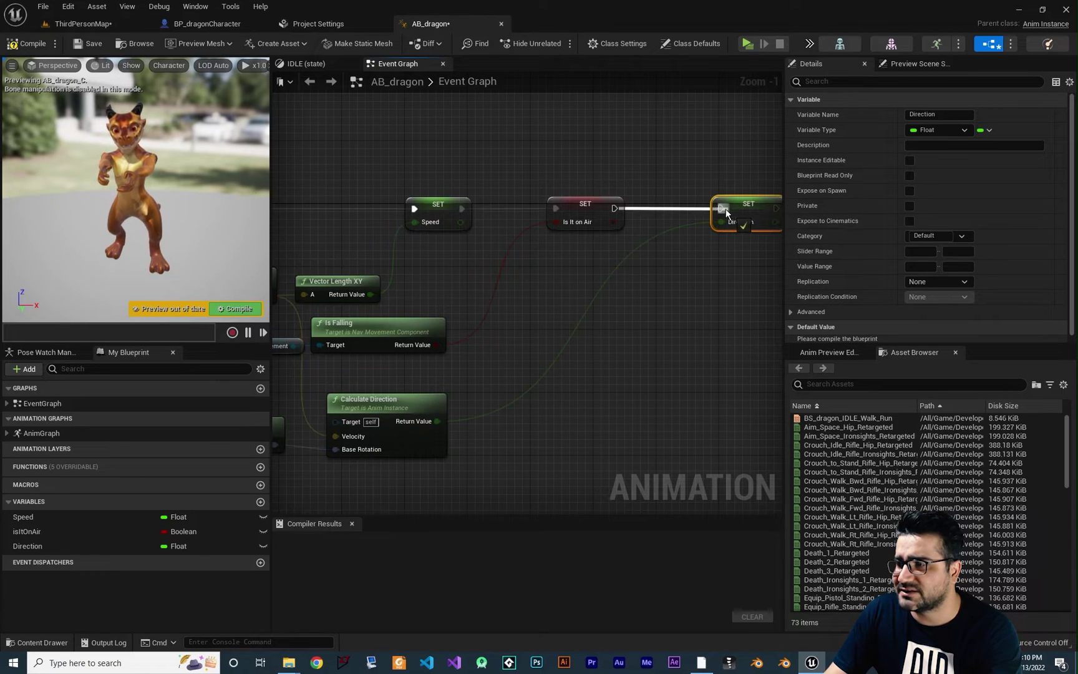
# Step: Center the two setter nodes in view and save AB_dragon
pyautogui.scroll(-3, 734, 287)
pyautogui.scroll(4, 536, 291)
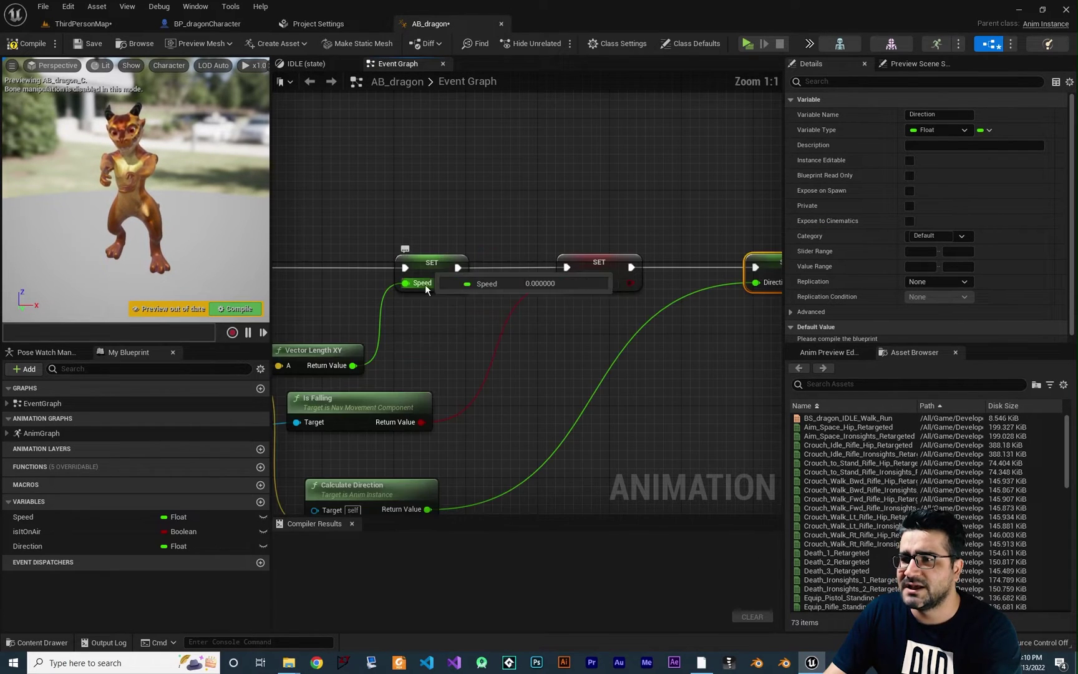
pyautogui.moveTo(424, 284); pyautogui.dragTo(272, 266, button='right')
pyautogui.moveTo(627, 335); pyautogui.dragTo(549, 339, button='right')
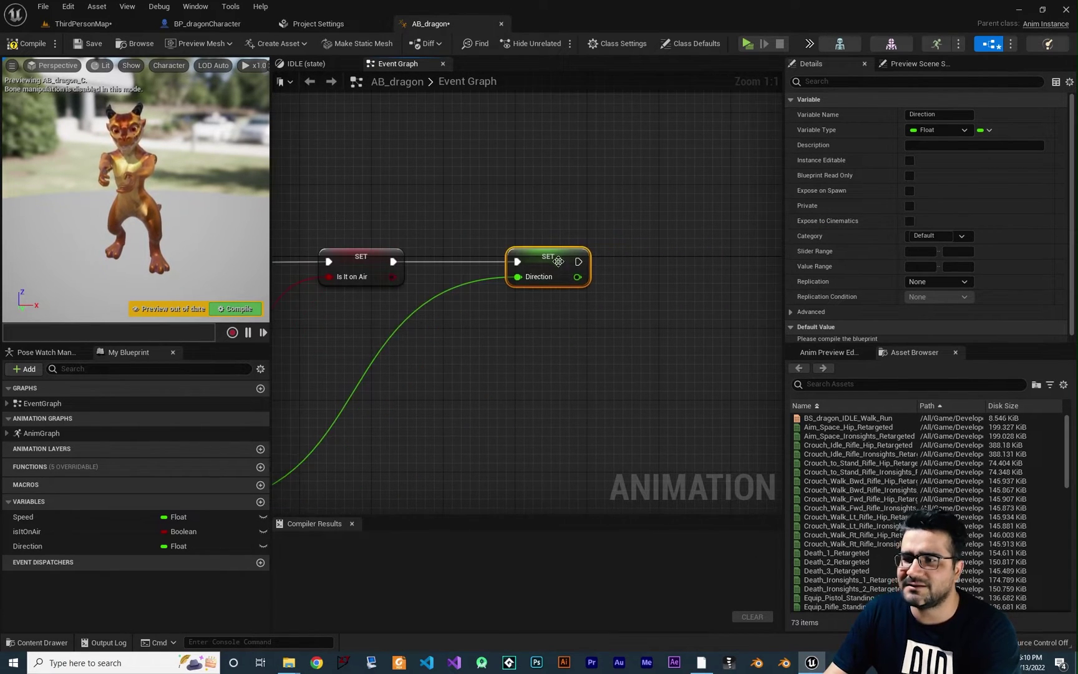
pyautogui.hotkey('ctrl', 's')
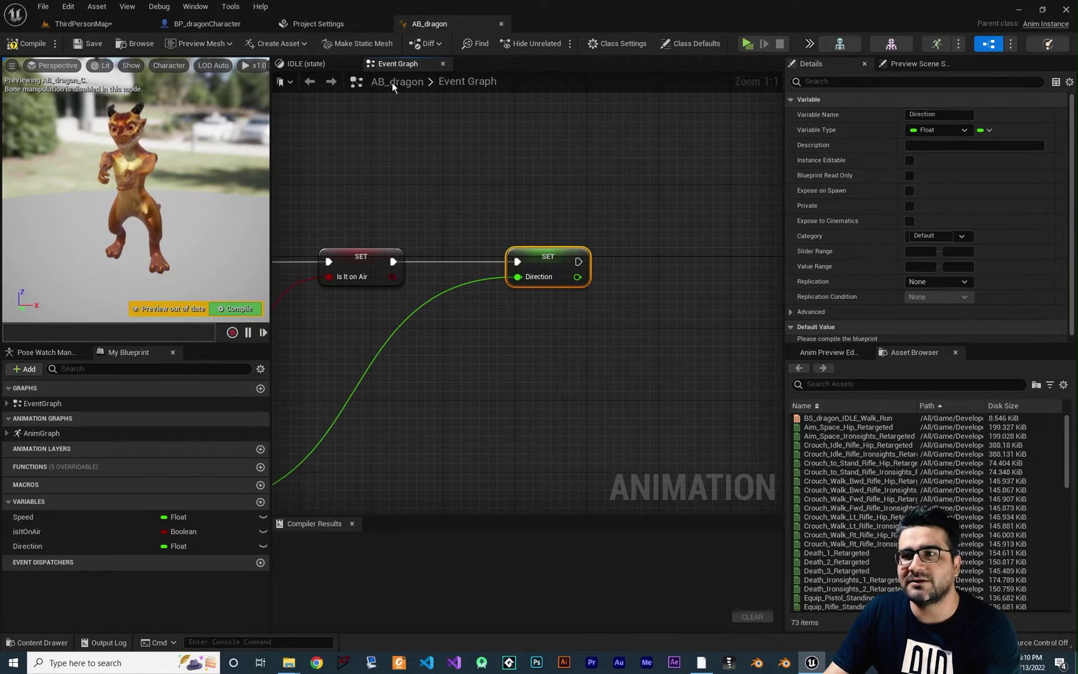
pyautogui.moveTo(353, 71); pyautogui.dragTo(394, 73, button='right')
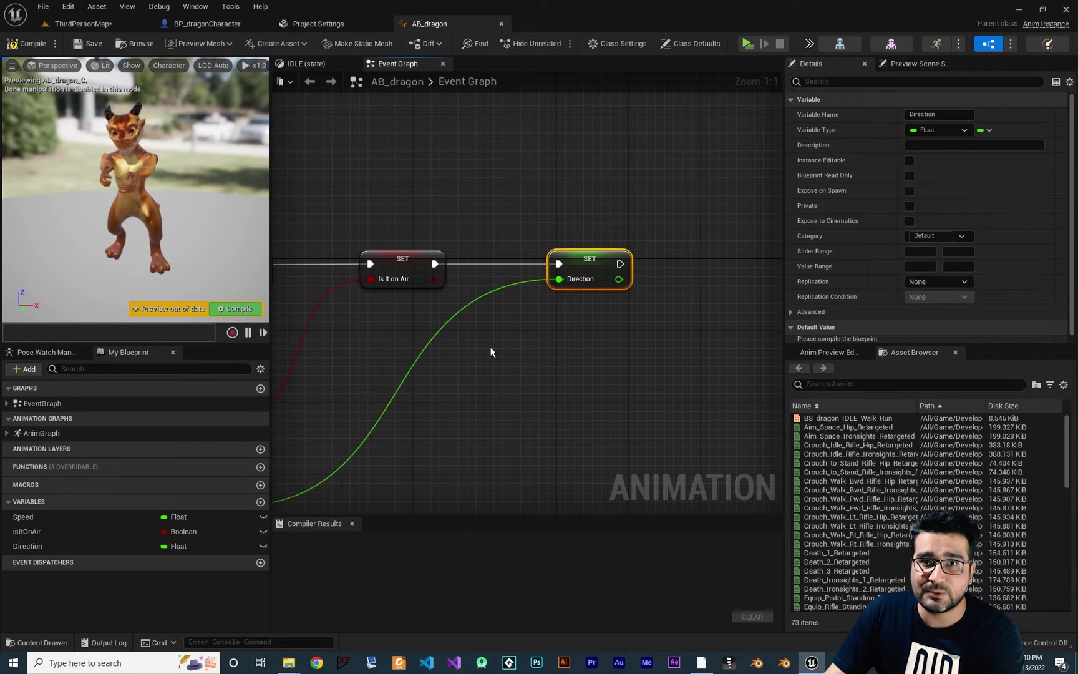
# Step: Create a blend space for the dragon skeleton in AnimationControll and name it BS2_dragon
pyautogui.click(56, 637)
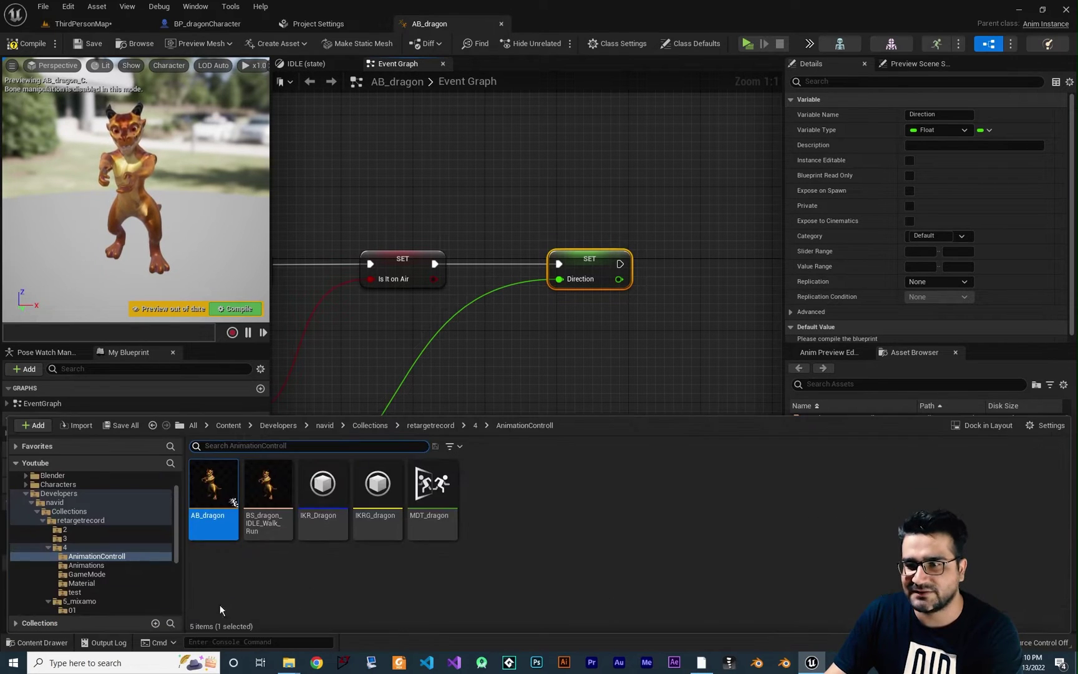
pyautogui.click(396, 565)
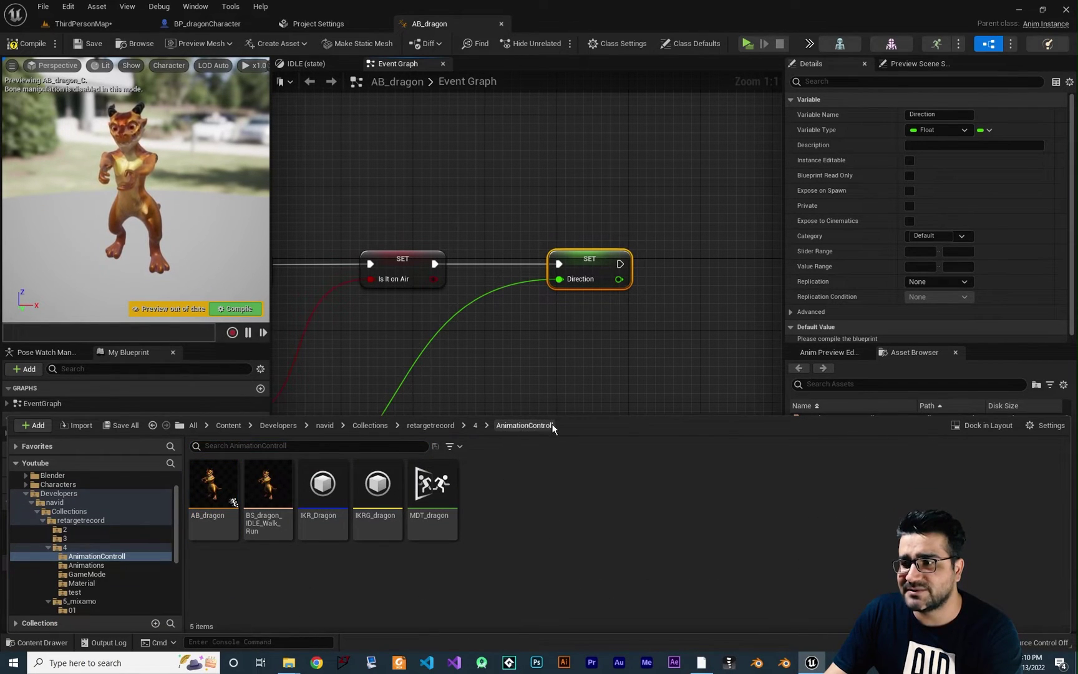
pyautogui.rightClick(500, 528)
pyautogui.moveTo(553, 320)
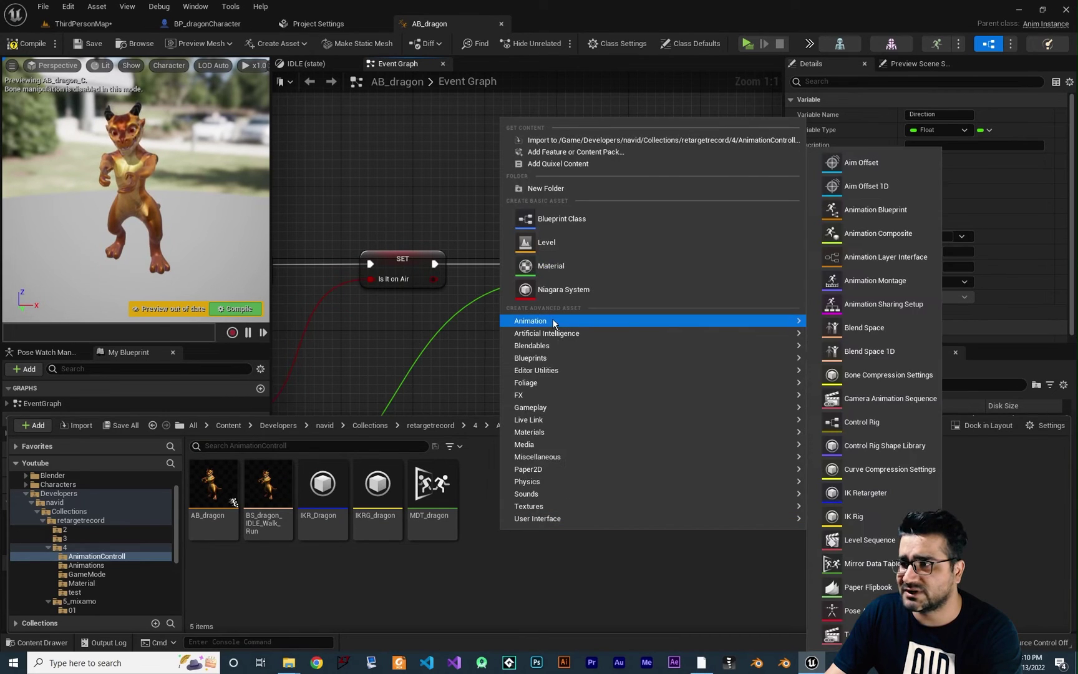
pyautogui.click(864, 328)
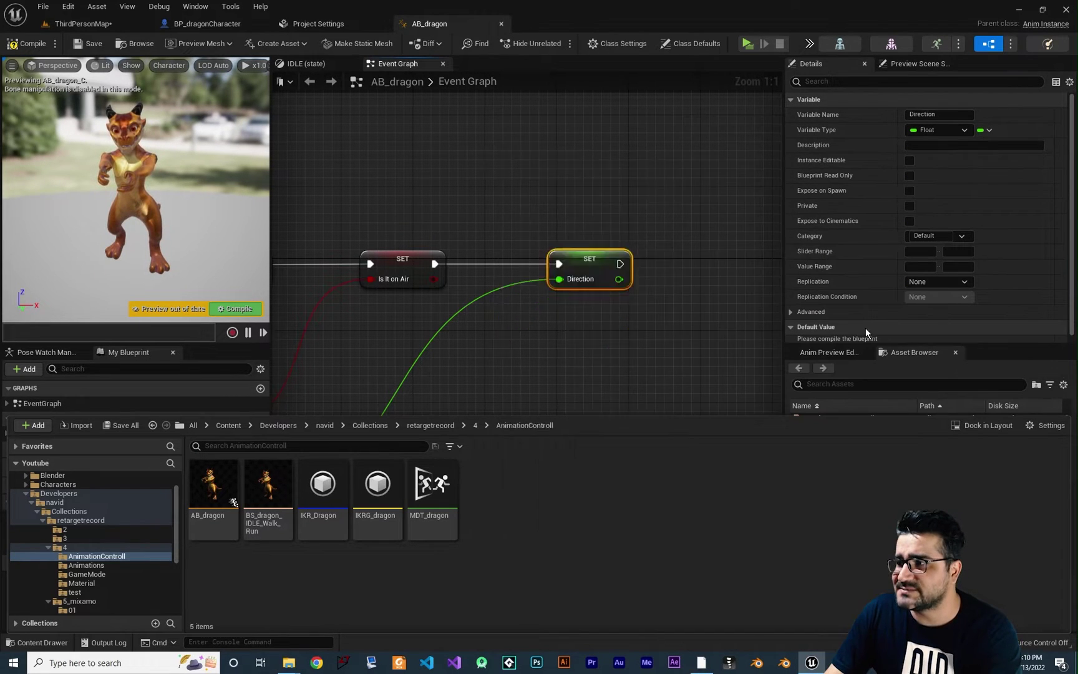
pyautogui.click(444, 277)
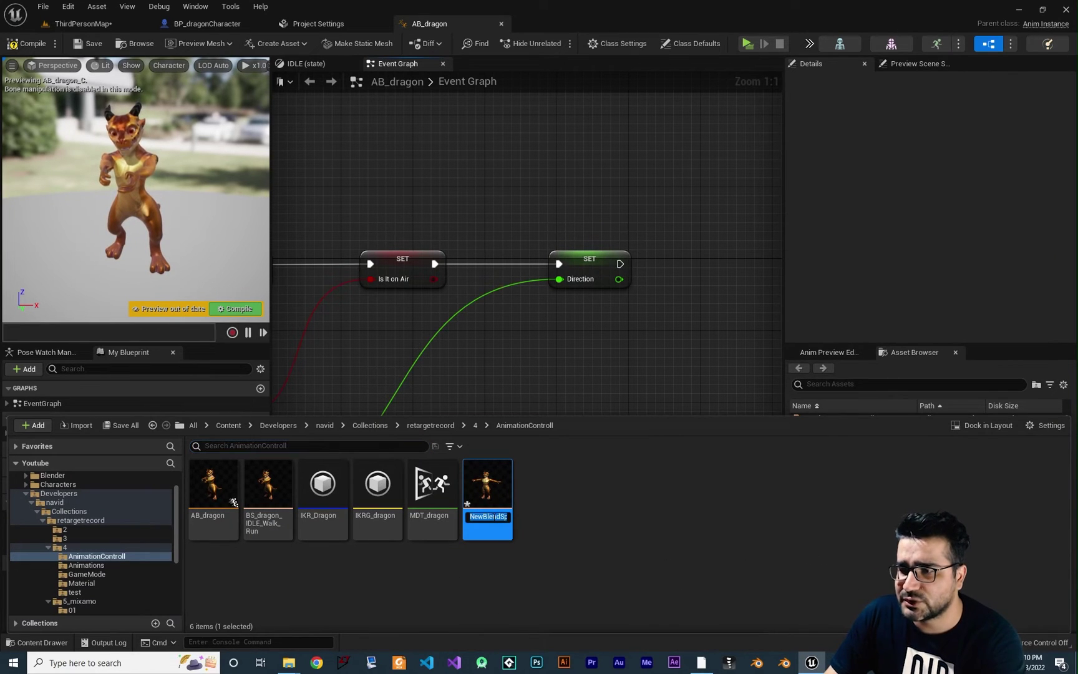
pyautogui.write('BS2')
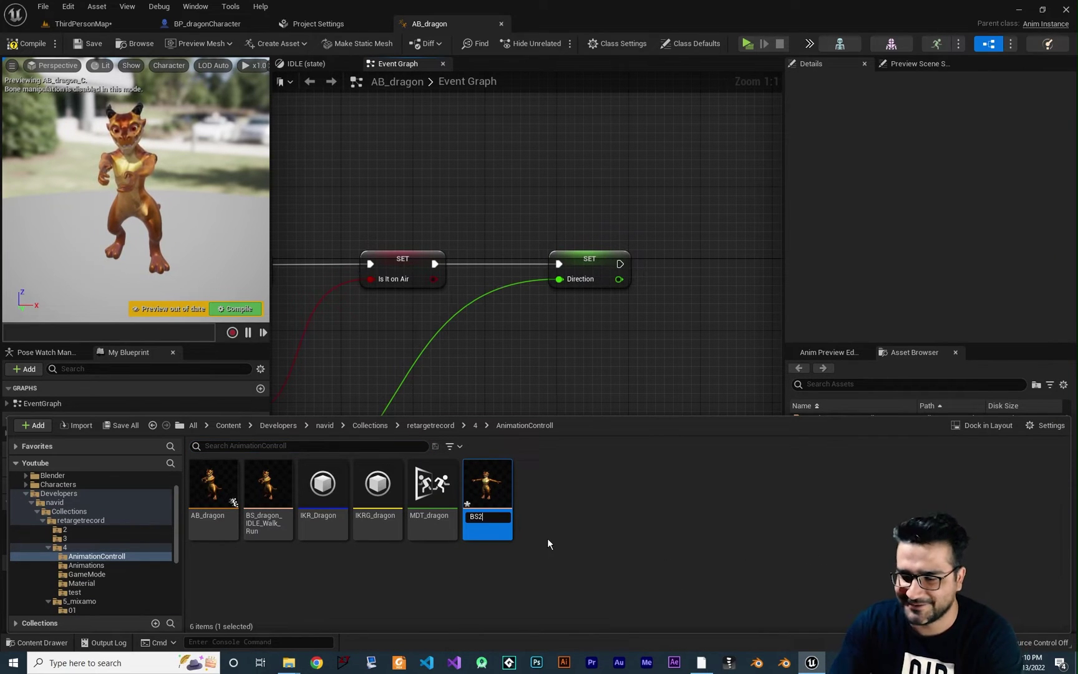
pyautogui.write('_dragon')
pyautogui.press('Return')
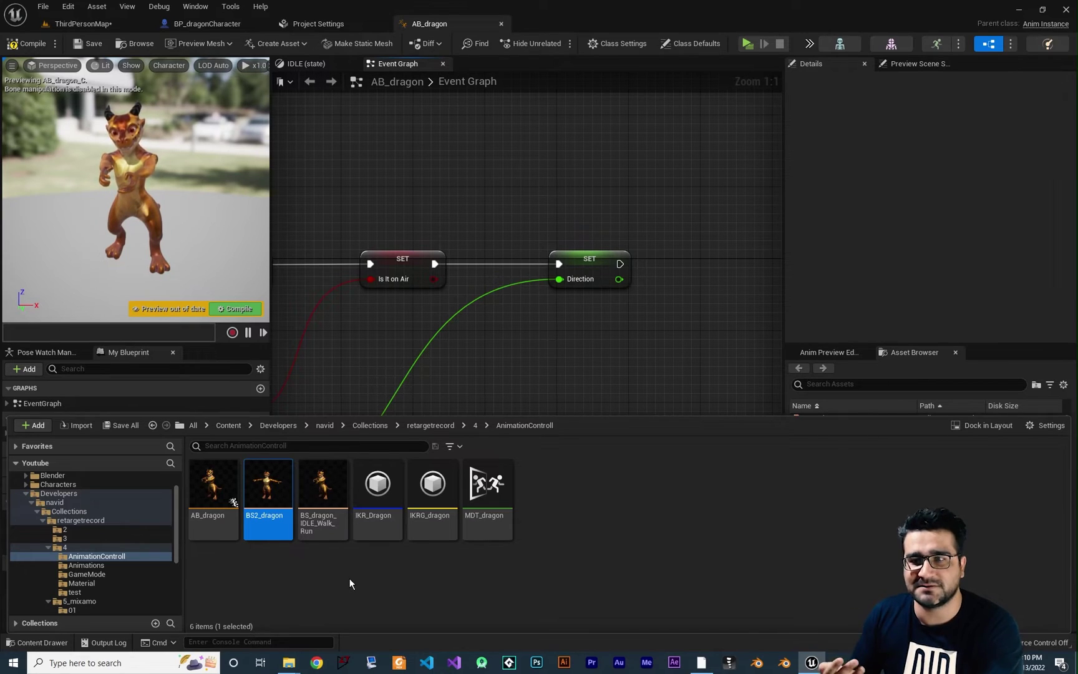
# Step: In BS2_dragon, name the horizontal axis Direction and the vertical axis Speed with maximum 200
pyautogui.doubleClick(268, 485)
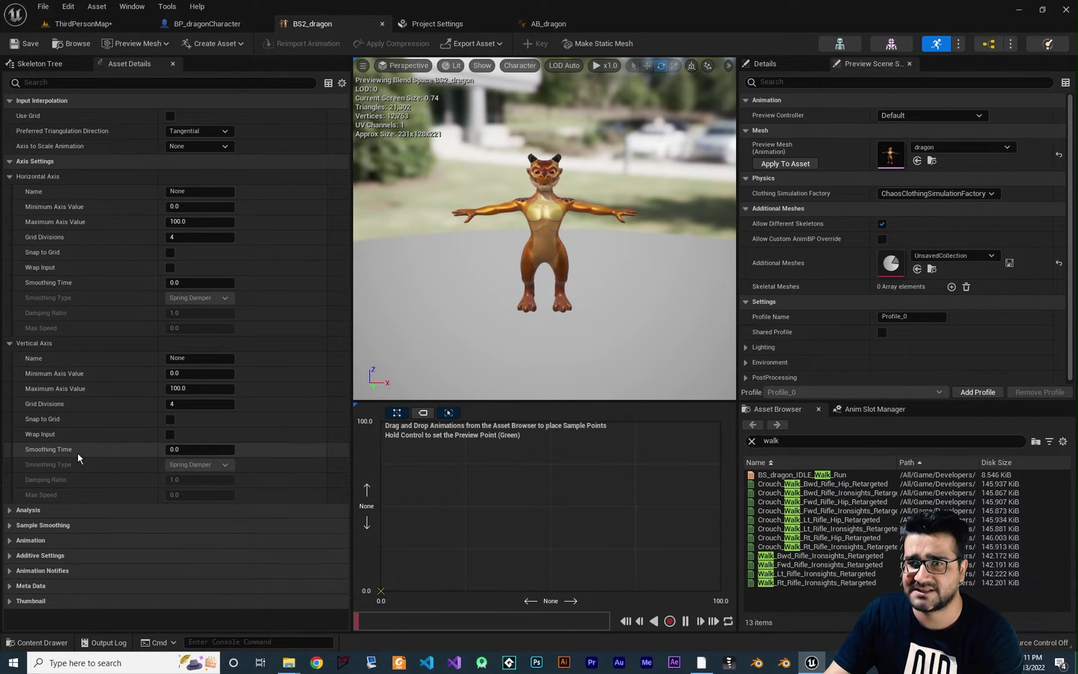
pyautogui.click(126, 191)
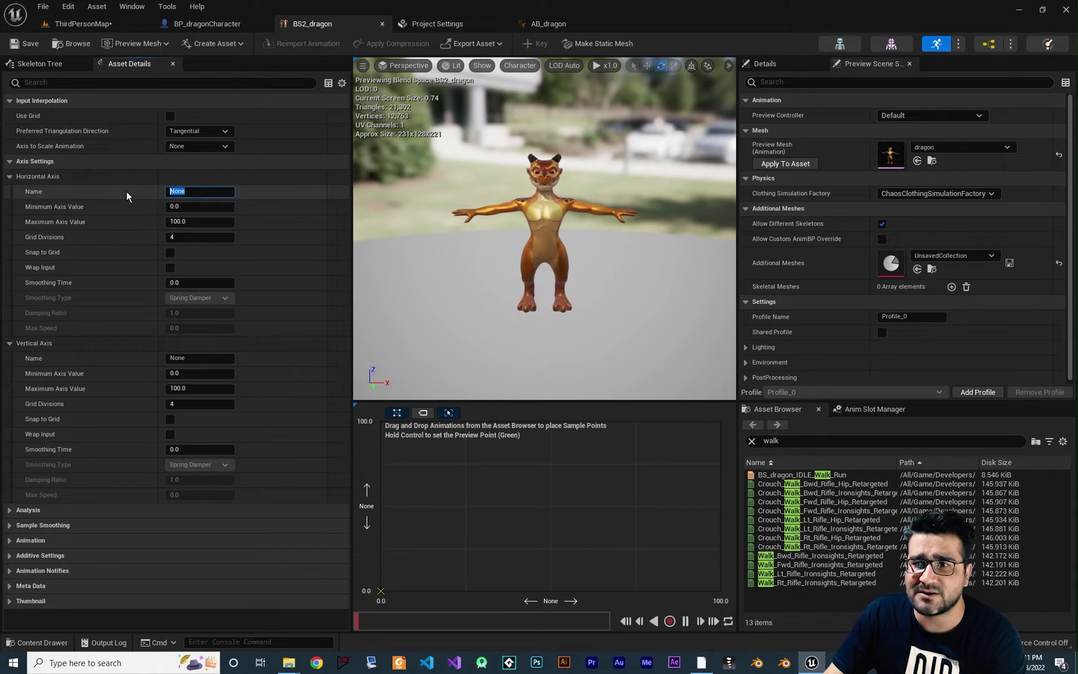
pyautogui.write('Direction')
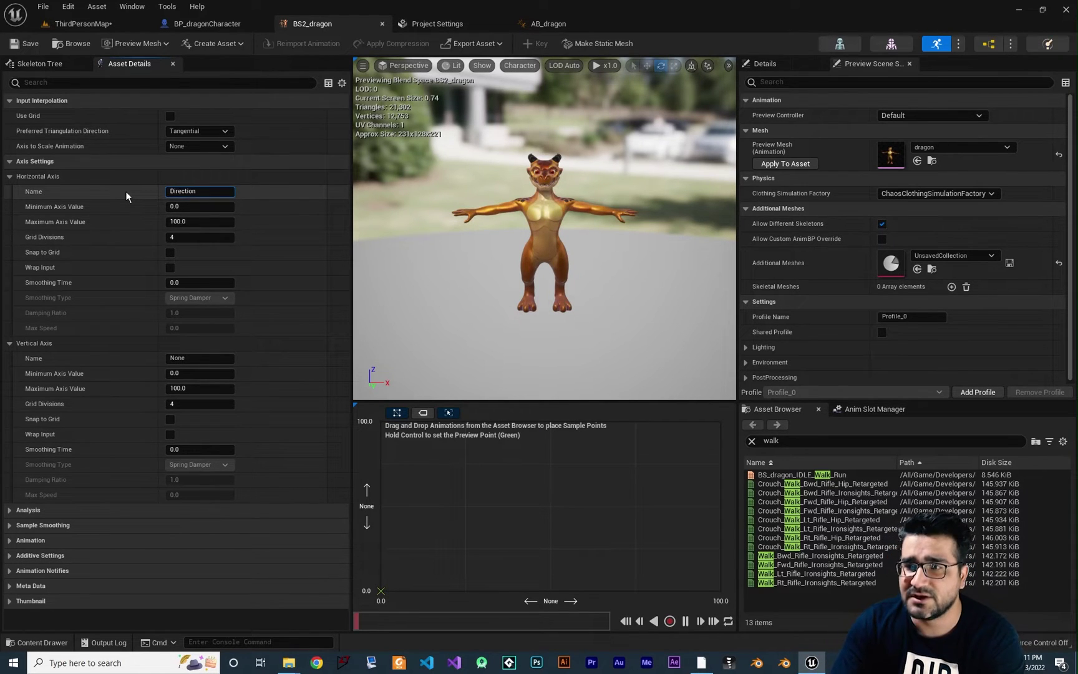
pyautogui.press('Return')
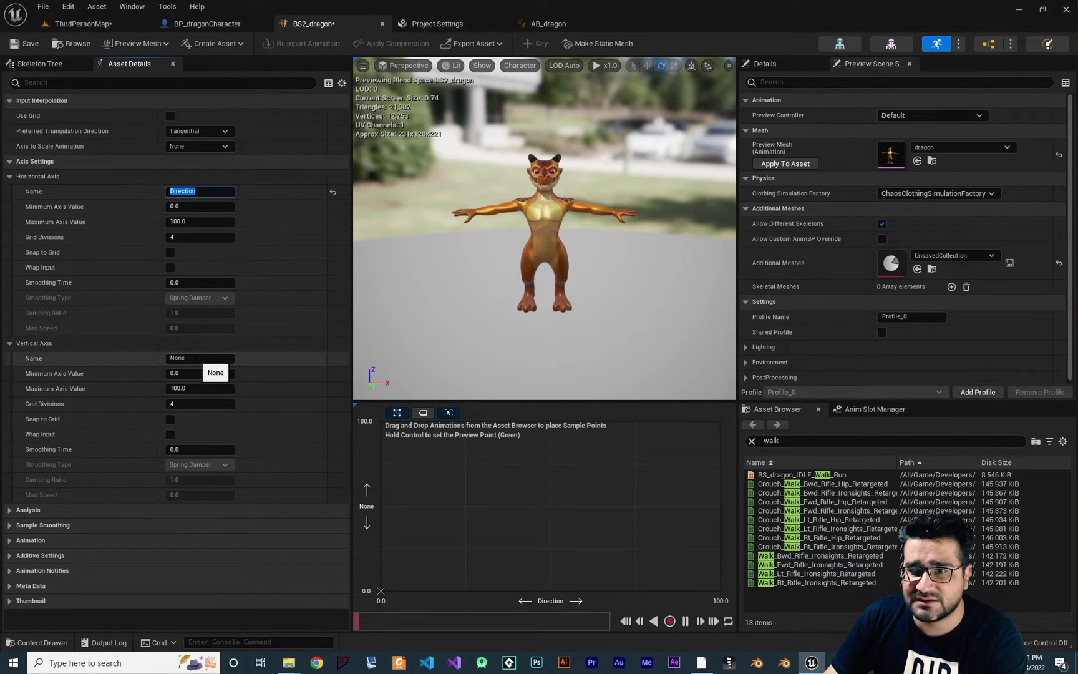
pyautogui.click(198, 358)
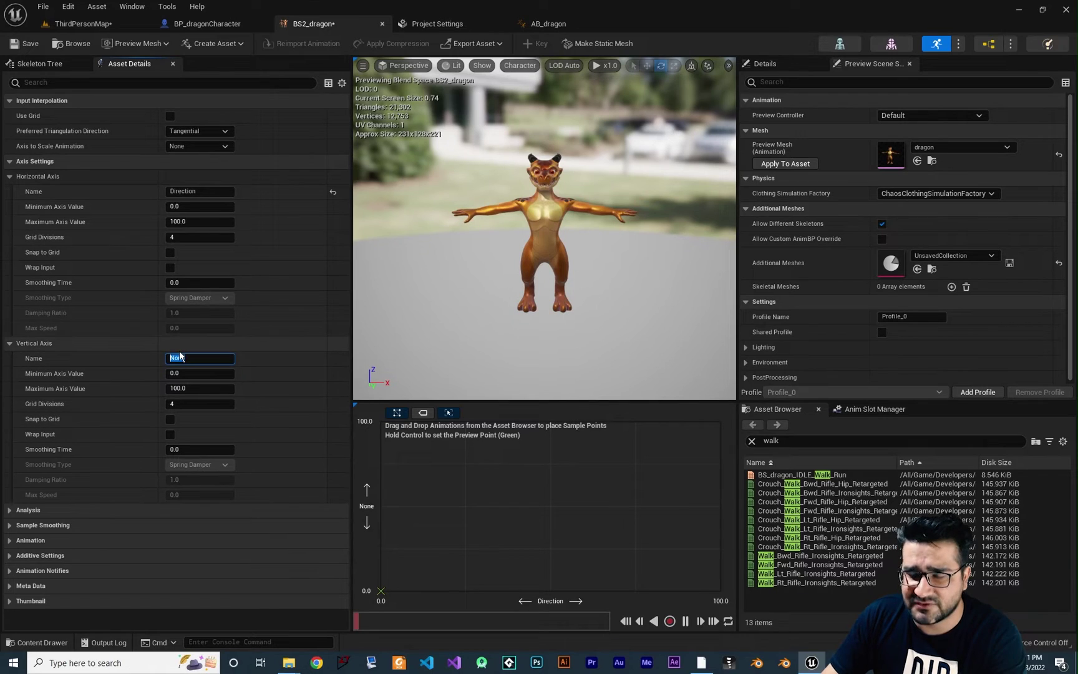
pyautogui.write('Speed')
pyautogui.press('Tab')
pyautogui.press('Tab')
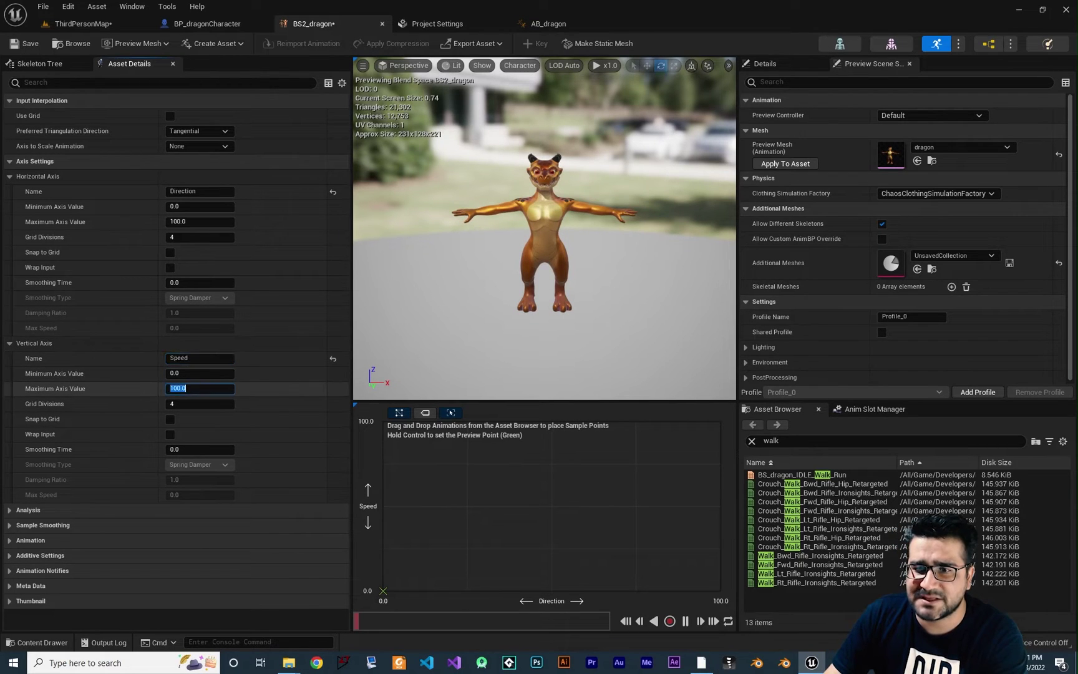
pyautogui.write('200')
pyautogui.press('Return')
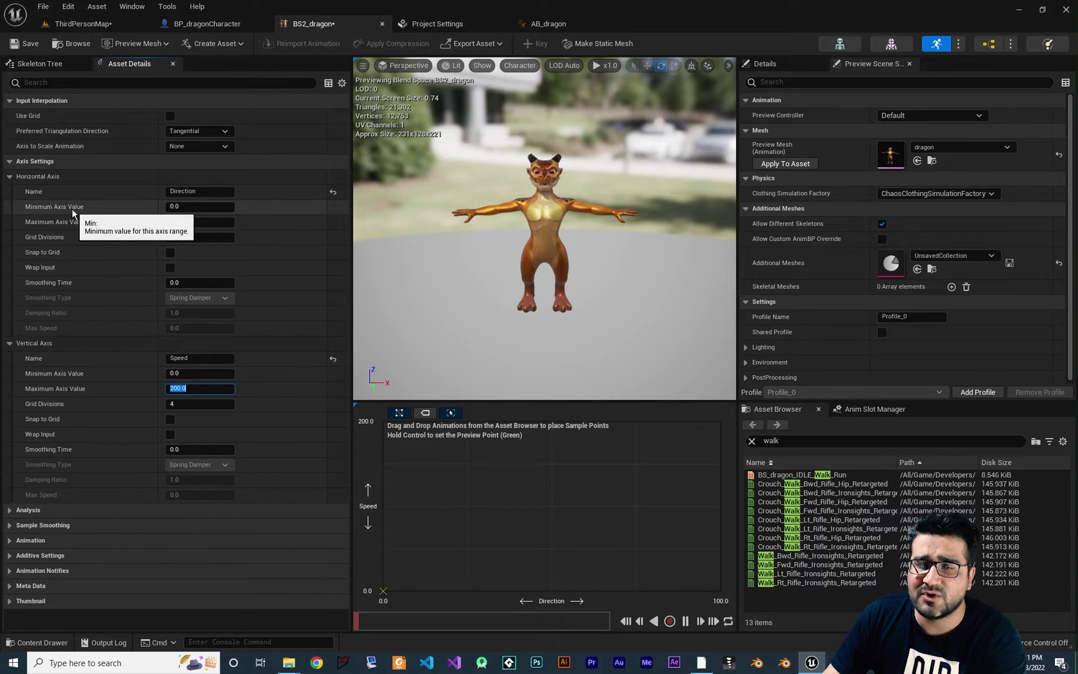
# Step: Set the Direction axis range to -180 to 180 and save BS2_dragon
pyautogui.moveTo(188, 206); pyautogui.dragTo(121, 205)
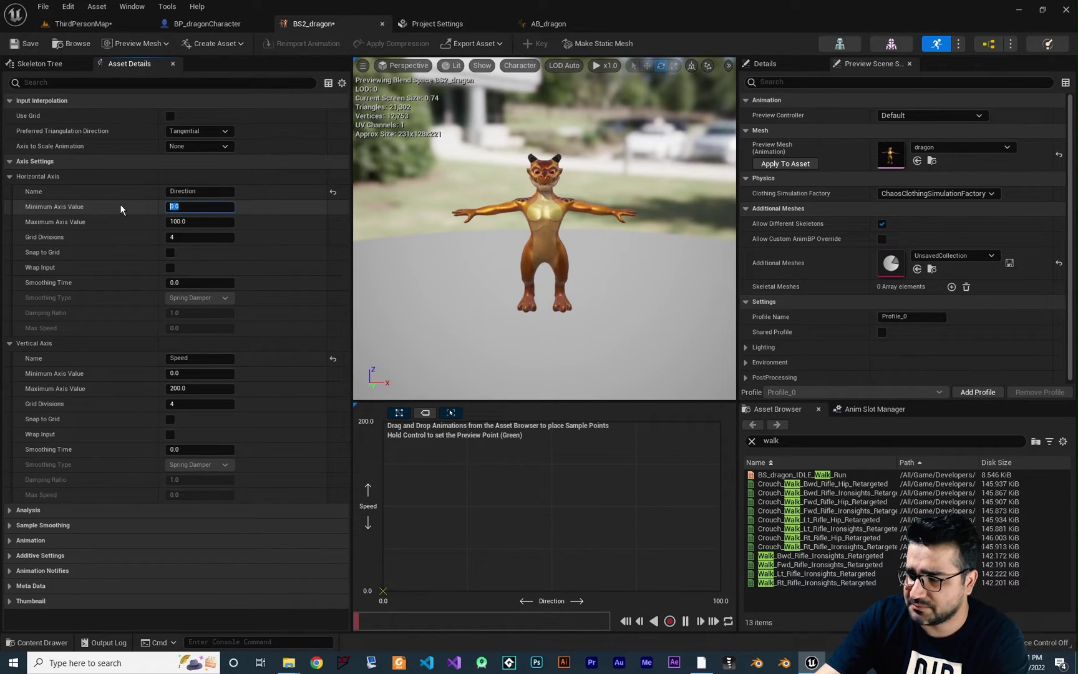
pyautogui.write('-180')
pyautogui.press('Tab')
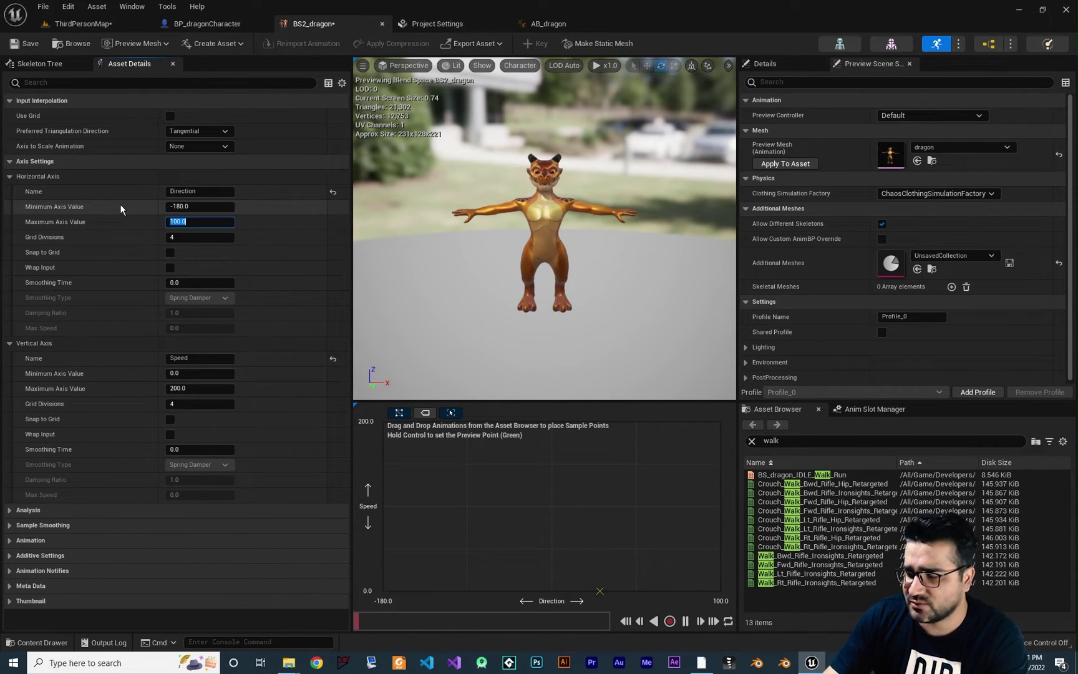
pyautogui.write('180')
pyautogui.press('Return')
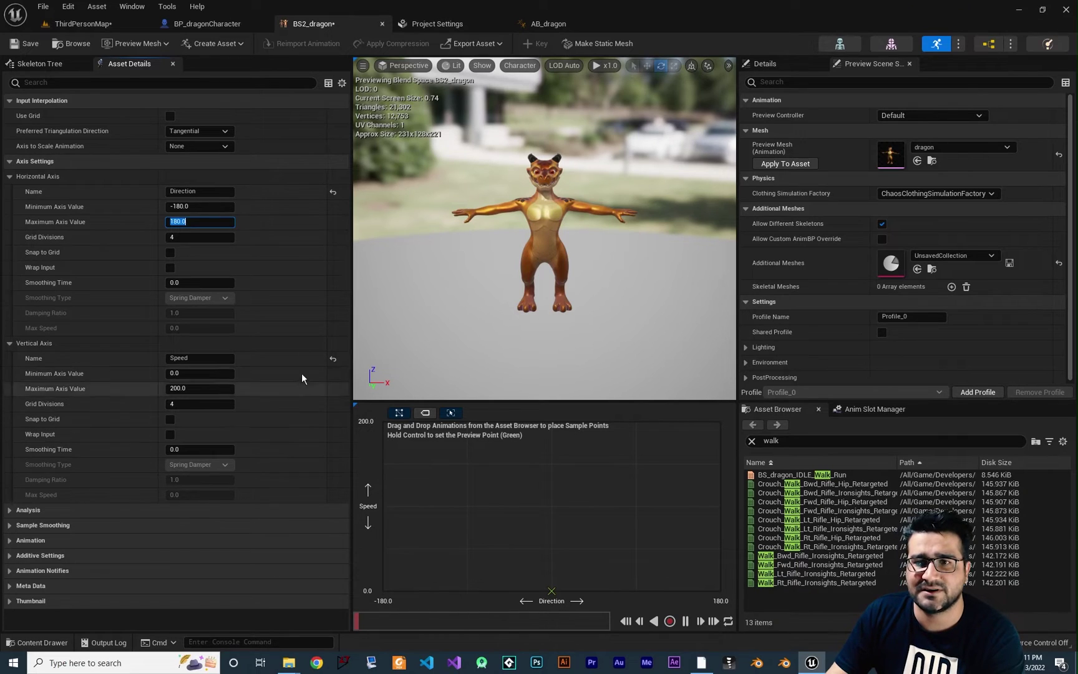
pyautogui.click(289, 227)
pyautogui.hotkey('ctrl', 's')
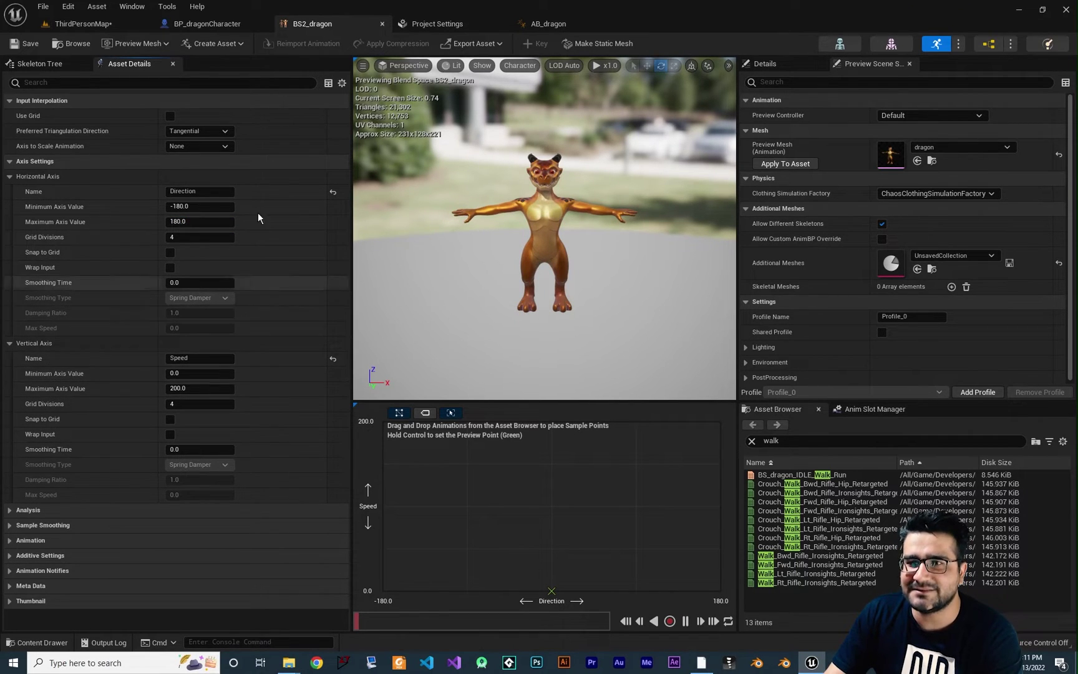
pyautogui.click(553, 25)
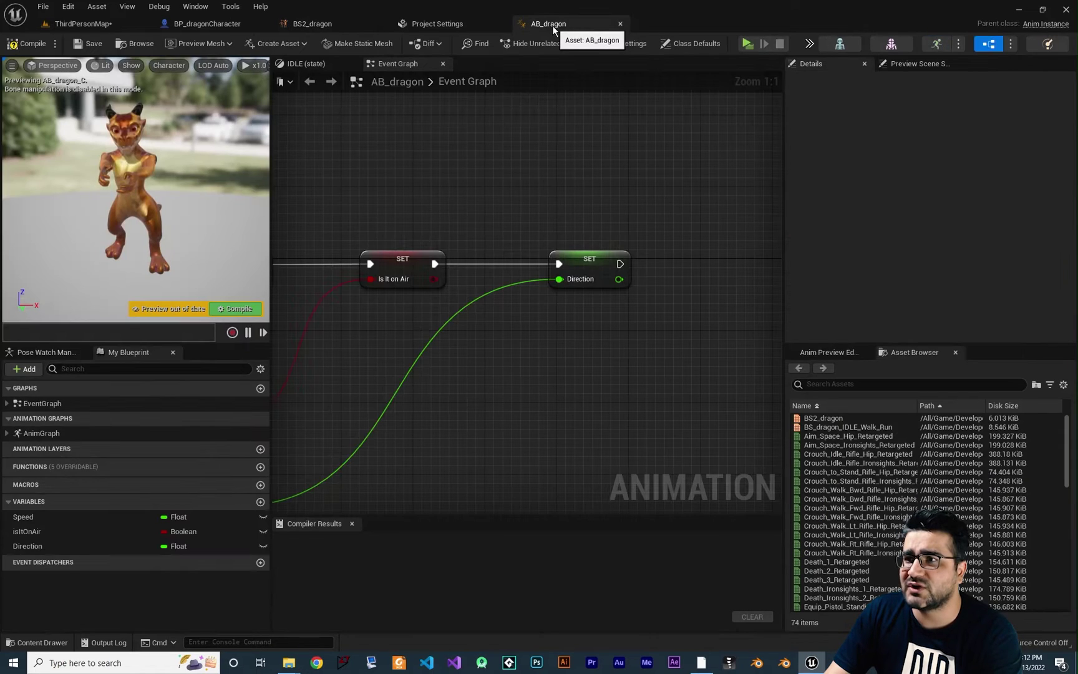
# Step: Add a Print String node right after the SET Direction node
pyautogui.moveTo(469, 421); pyautogui.dragTo(549, 317, button='right')
pyautogui.scroll(-2, 562, 324)
pyautogui.moveTo(618, 293); pyautogui.dragTo(478, 385, button='right')
pyautogui.scroll(2, 513, 311)
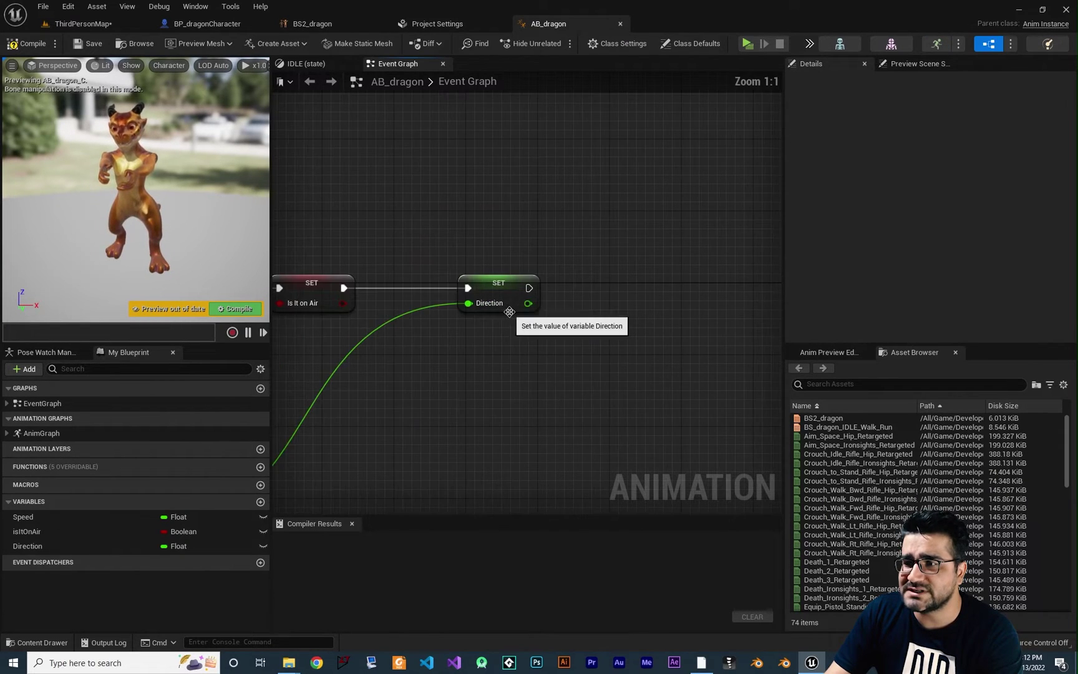
pyautogui.moveTo(553, 351); pyautogui.dragTo(471, 377, button='right')
pyautogui.moveTo(449, 313); pyautogui.dragTo(522, 320)
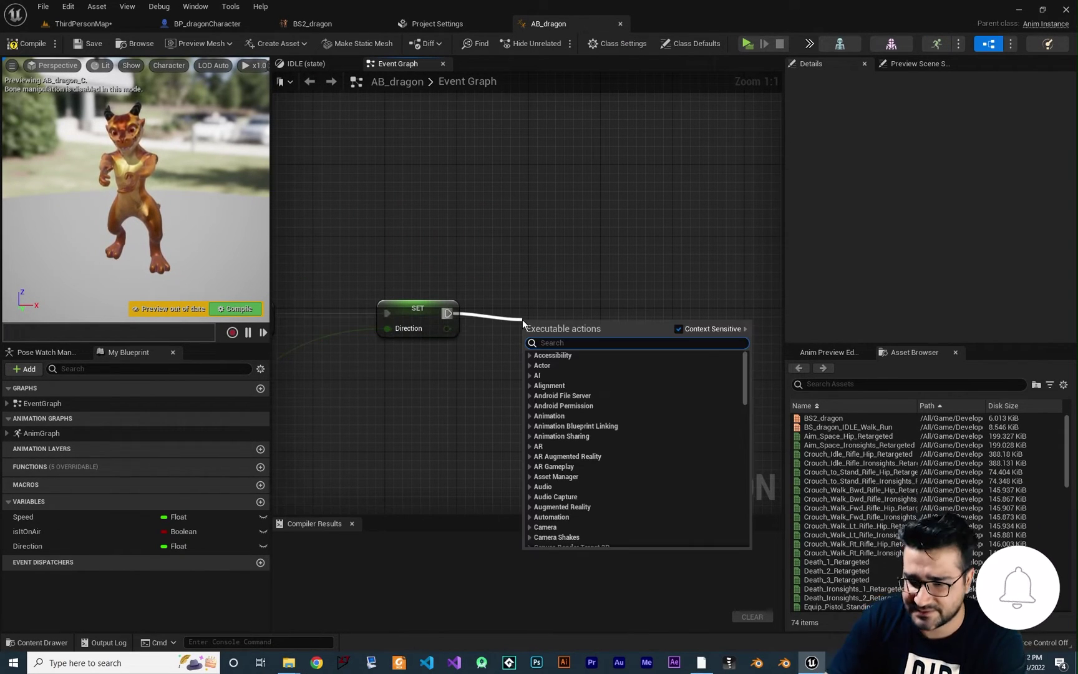
pyautogui.write('orint')
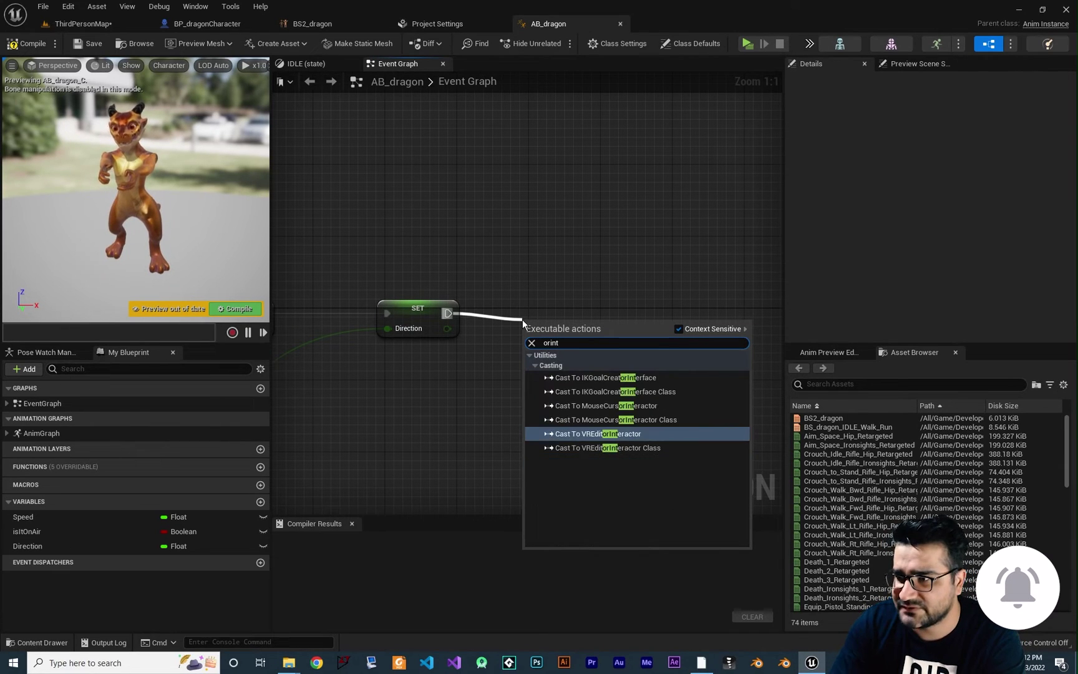
pyautogui.press('BackSpace')
pyautogui.press('BackSpace')
pyautogui.press('BackSpace')
pyautogui.press('BackSpace')
pyautogui.press('BackSpace')
pyautogui.write('print')
pyautogui.press('Return')
# Step: Feed the Direction value into Print String's In String and compile AB_dragon
pyautogui.moveTo(517, 322); pyautogui.dragTo(544, 286)
pyautogui.moveTo(447, 328); pyautogui.dragTo(618, 297)
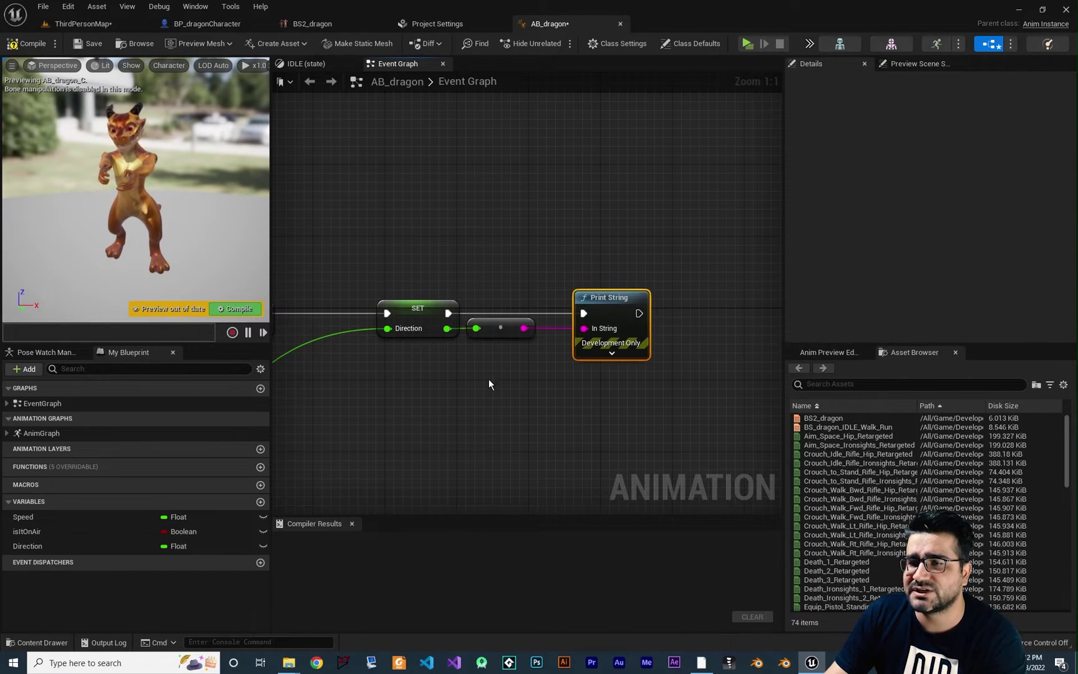
pyautogui.click(241, 305)
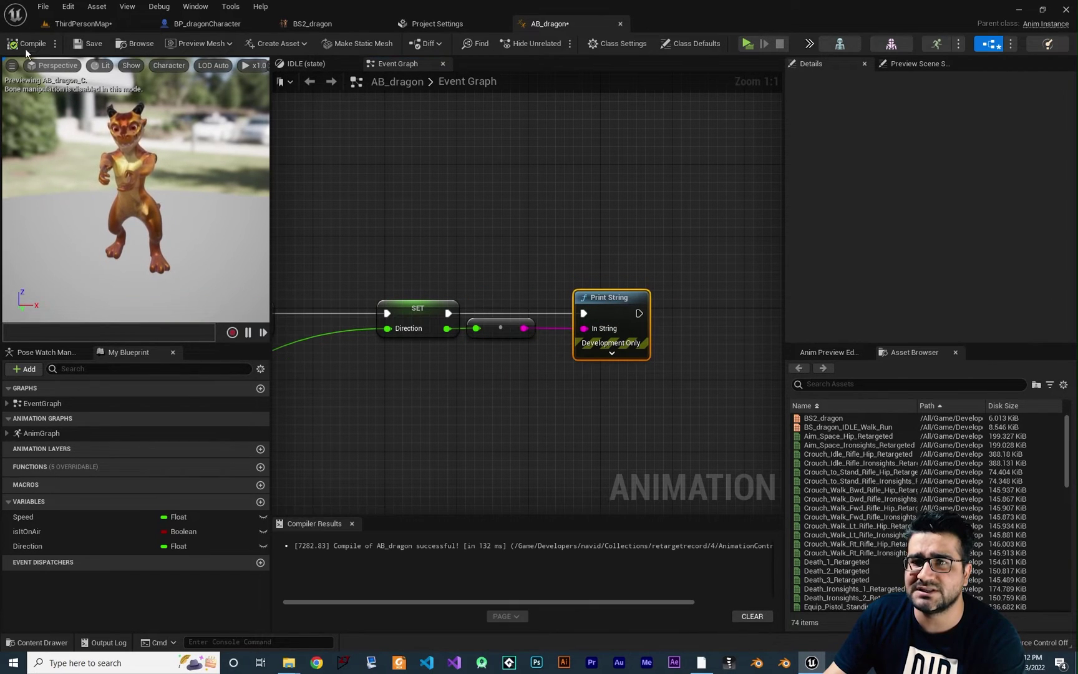
pyautogui.click(746, 44)
# Step: Move the dragon forward (W), forward-right (W+D) and forward-left (W+A) while reading printed Direction values, then stop the preview
pyautogui.press('w')
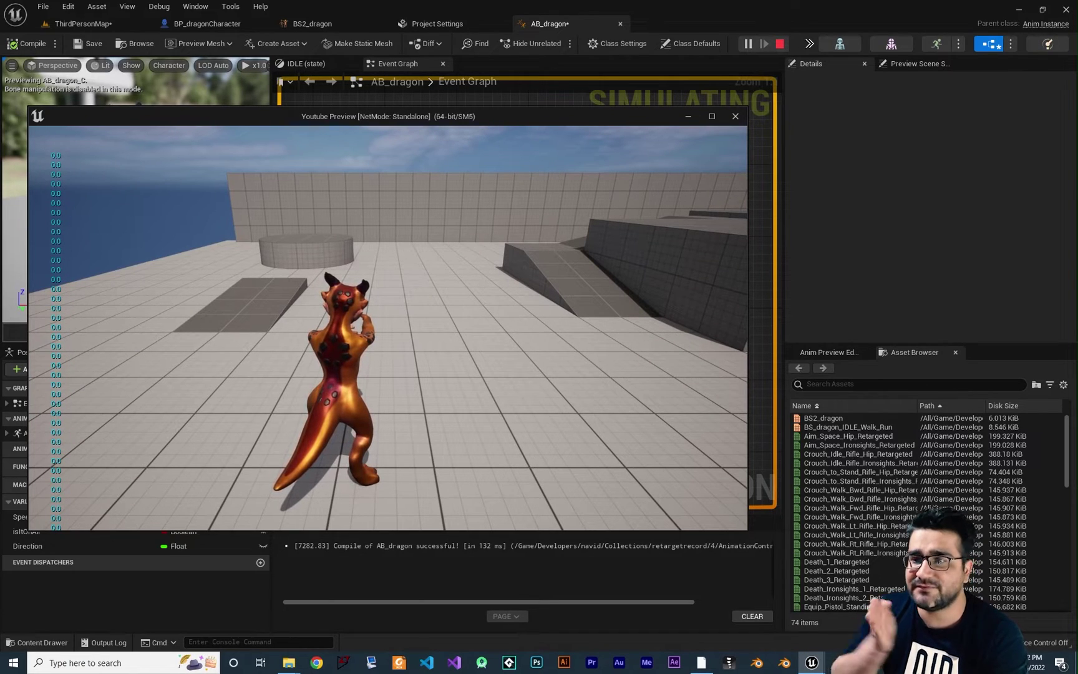
pyautogui.press('w')
pyautogui.press('d')
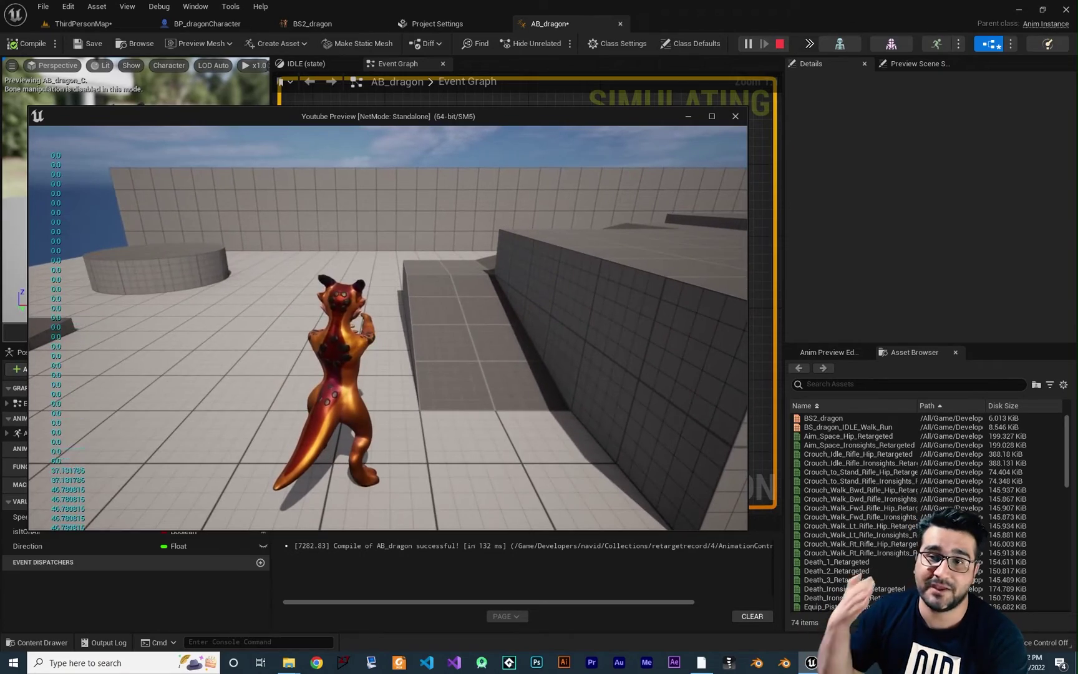
pyautogui.press('w')
pyautogui.press('a')
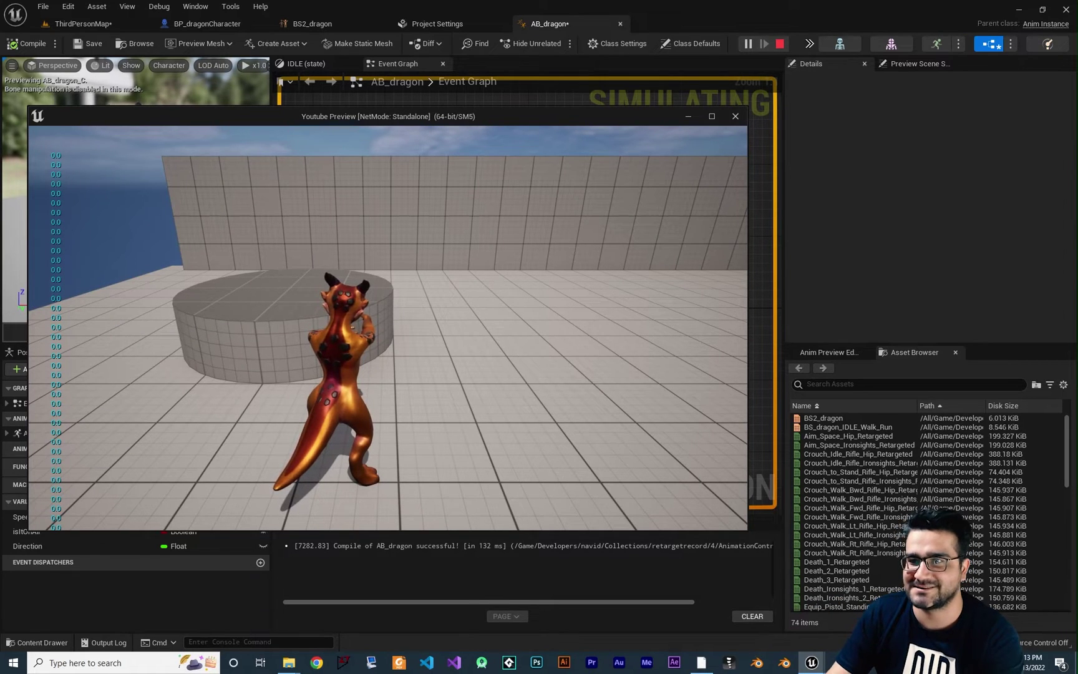
pyautogui.press('Escape')
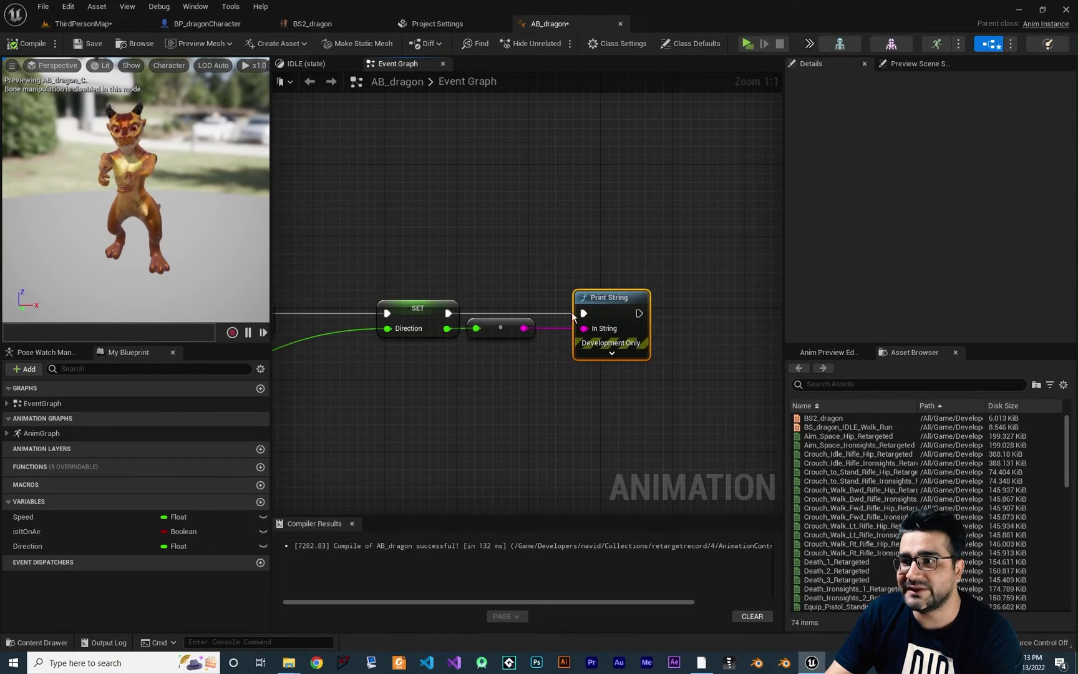
# Step: In BS2_dragon, find 'forward' animations and drop Jog_Forward_Retargeted mid-grid at Direction 0
pyautogui.click(320, 25)
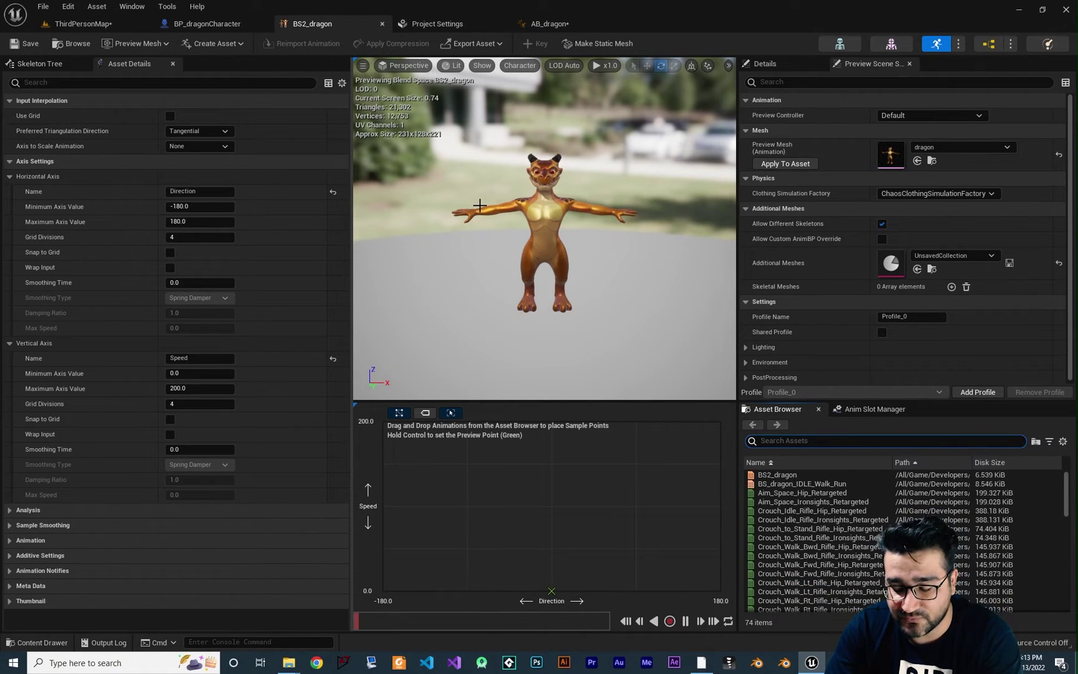
pyautogui.write('forwa')
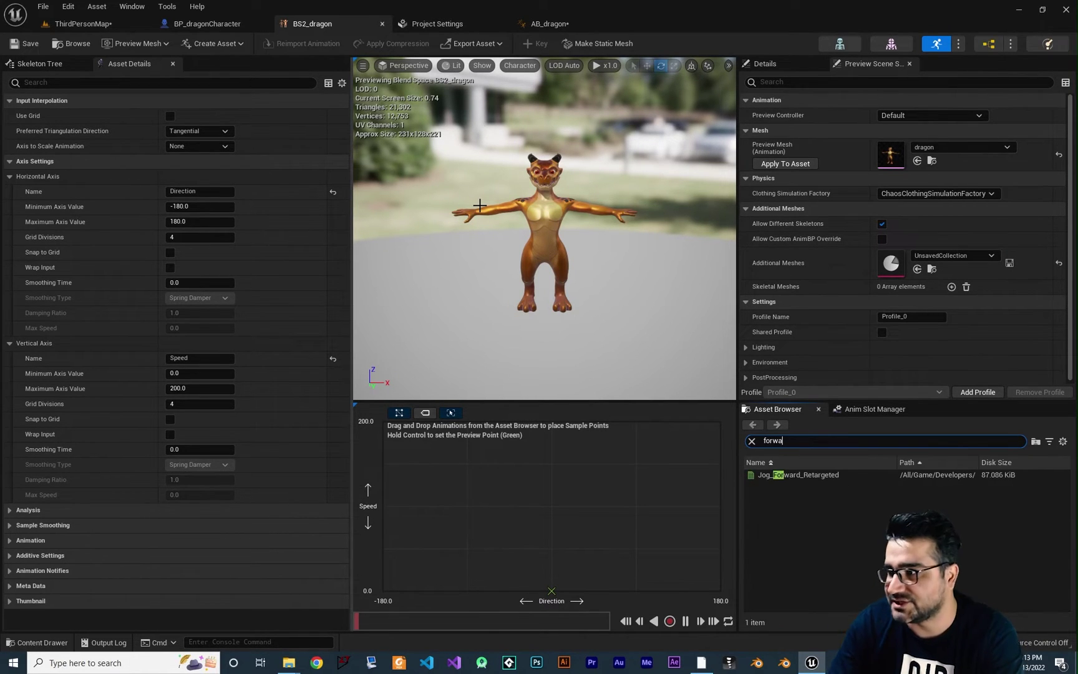
pyautogui.moveTo(813, 475); pyautogui.dragTo(551, 507)
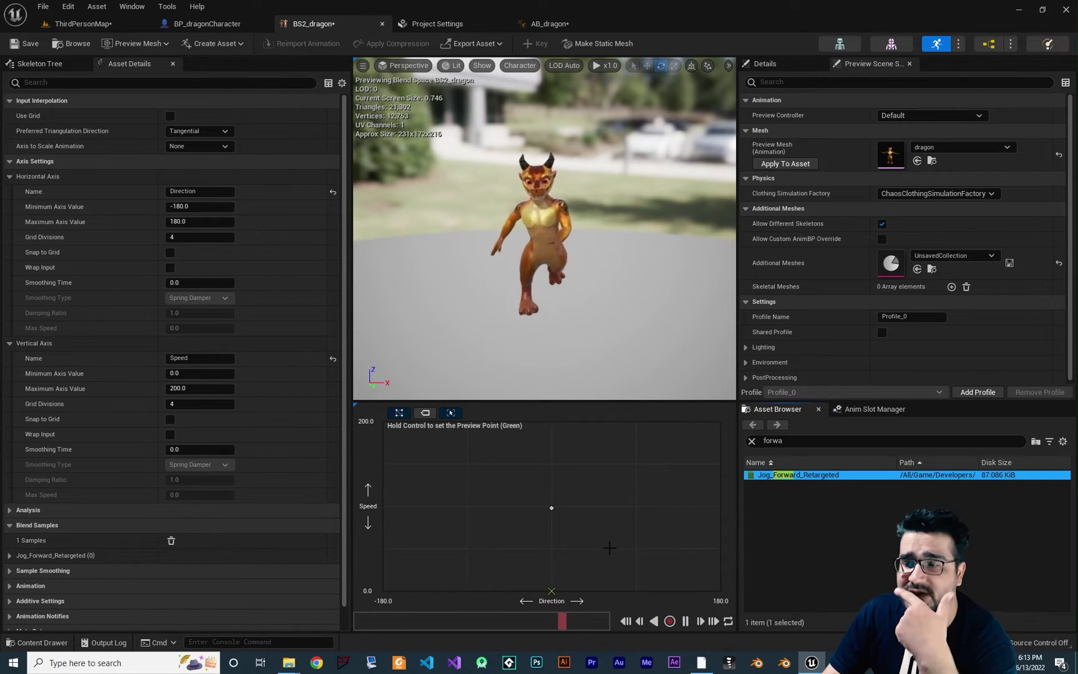
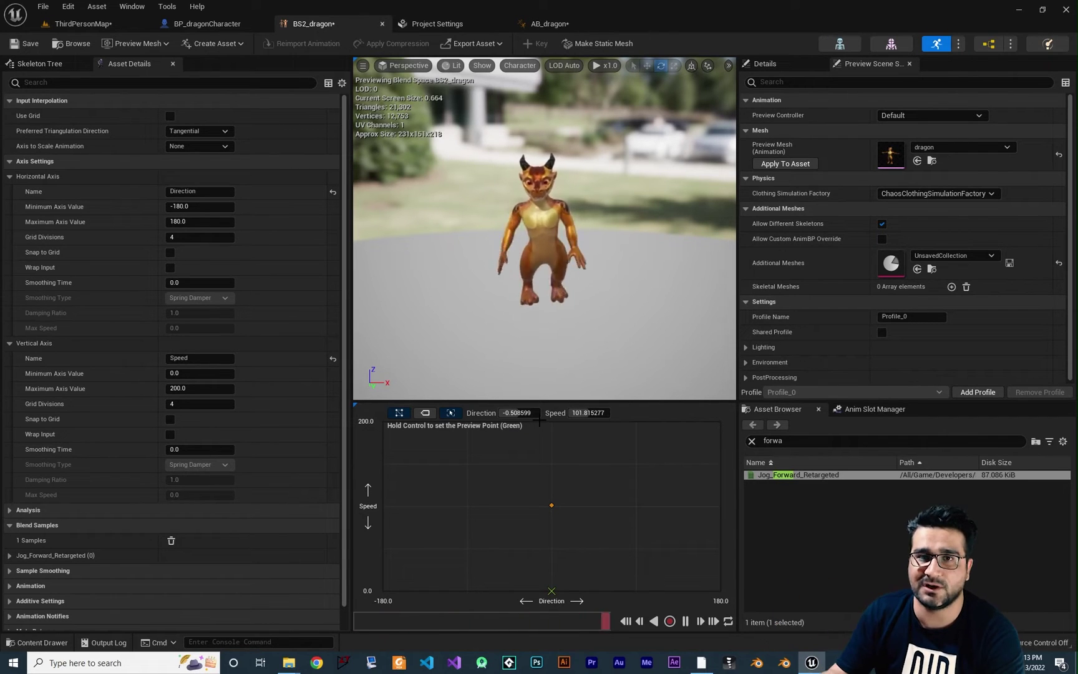
# Step: Snap the Speed axis to the grid and set Jog_Forward_Retargeted to Direction 0, Speed 200
pyautogui.moveTo(551, 503); pyautogui.dragTo(568, 448)
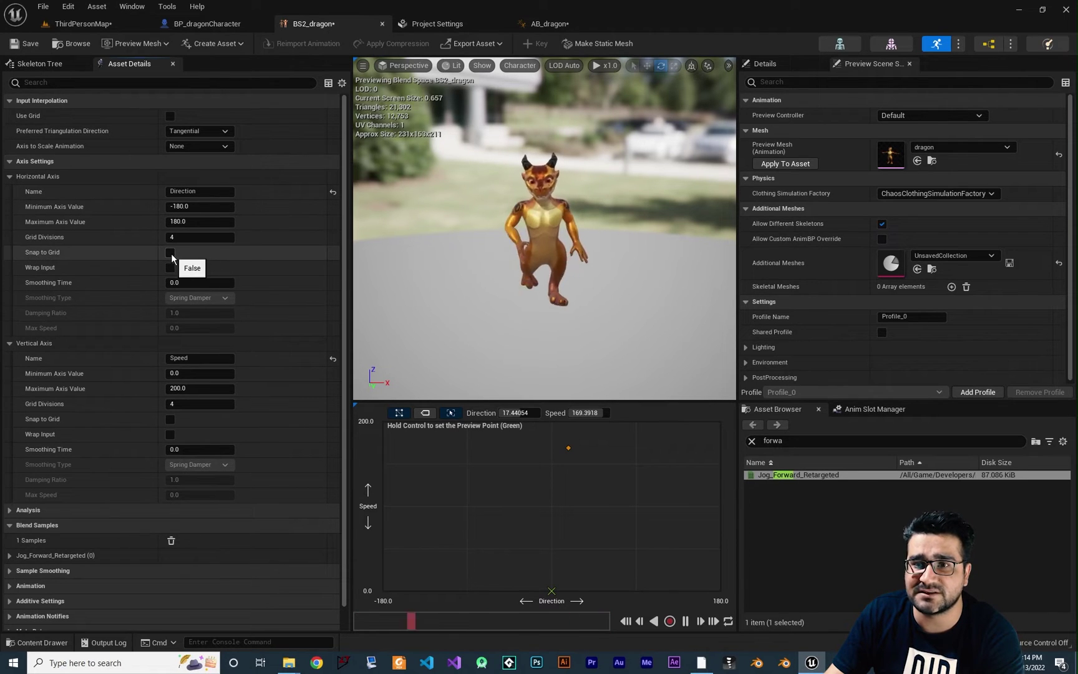
pyautogui.click(170, 419)
pyautogui.moveTo(551, 463); pyautogui.dragTo(551, 421)
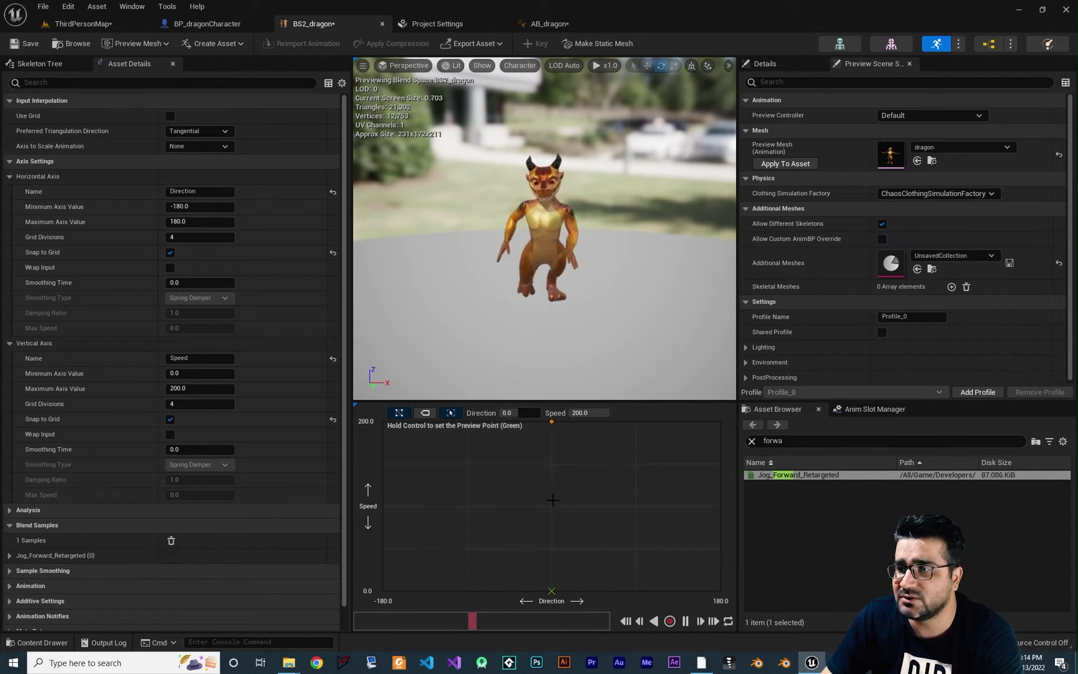
pyautogui.click(227, 26)
# Step: Play-test the dragon strafing right and moving forward, then return to BS2_dragon
pyautogui.click(569, 43)
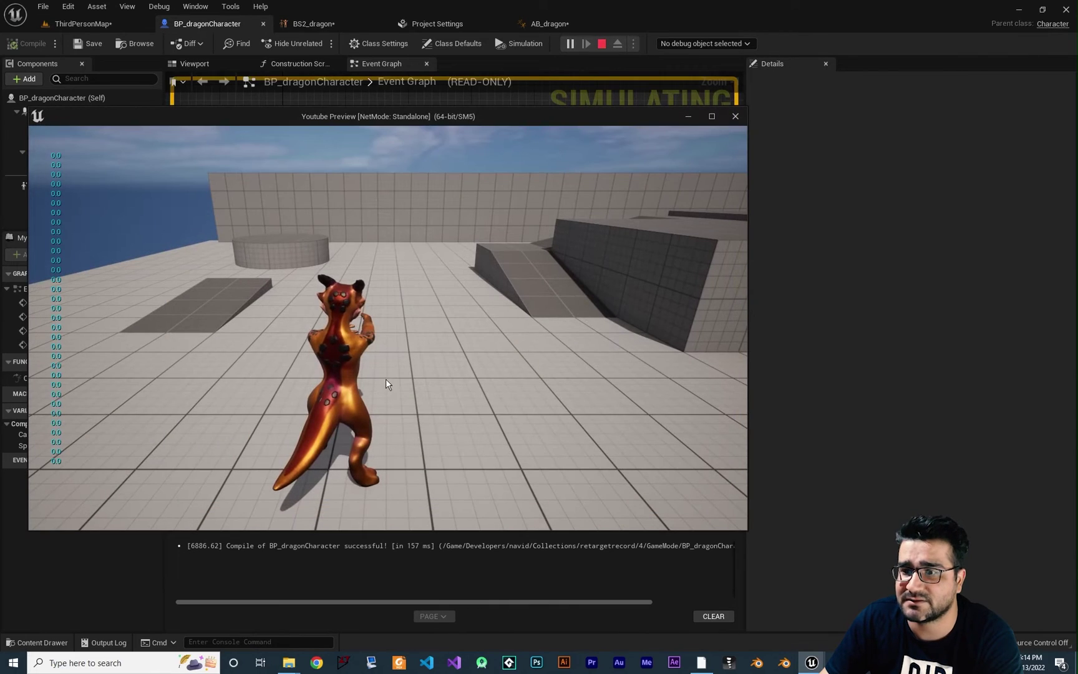
pyautogui.press('d')
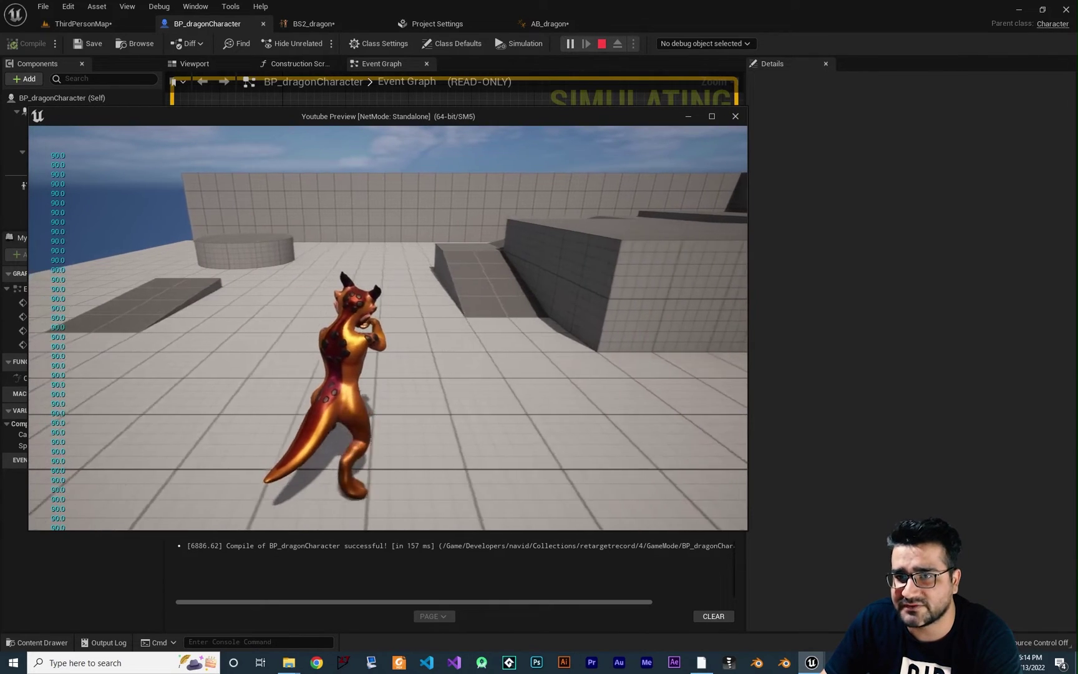
pyautogui.press('d')
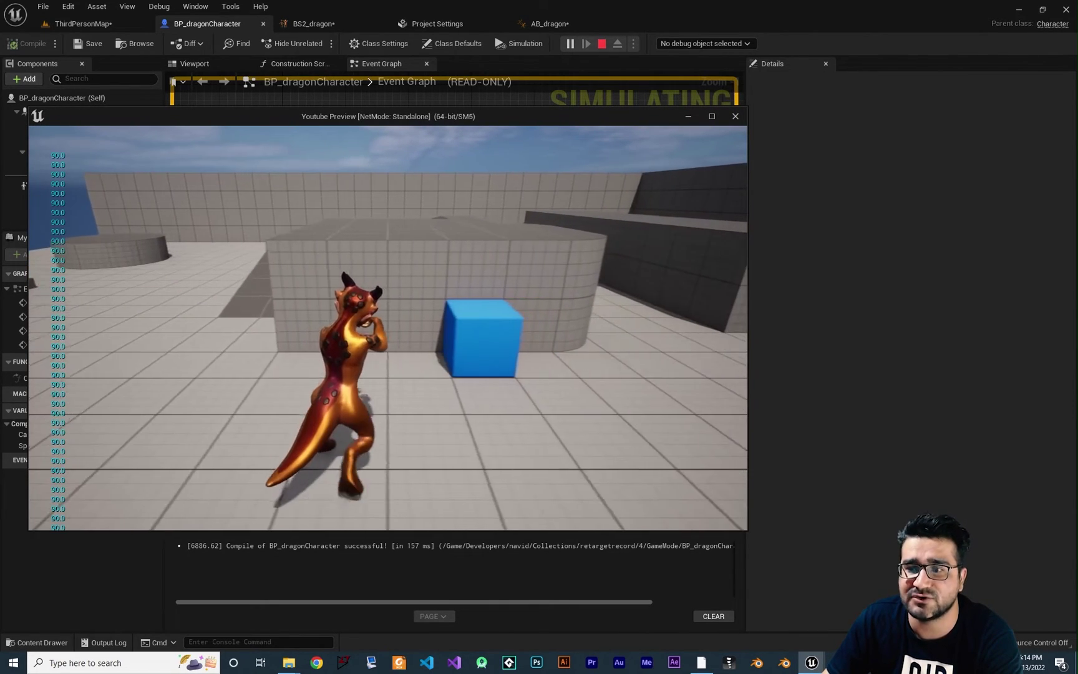
pyautogui.press('w')
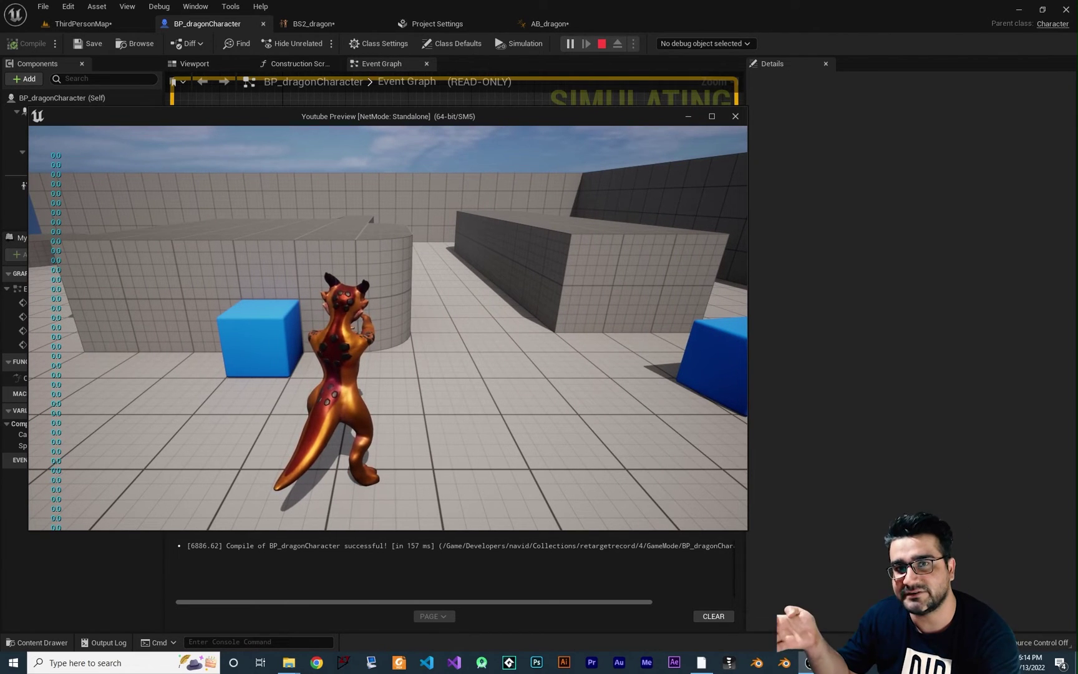
pyautogui.press('Escape')
pyautogui.click(349, 28)
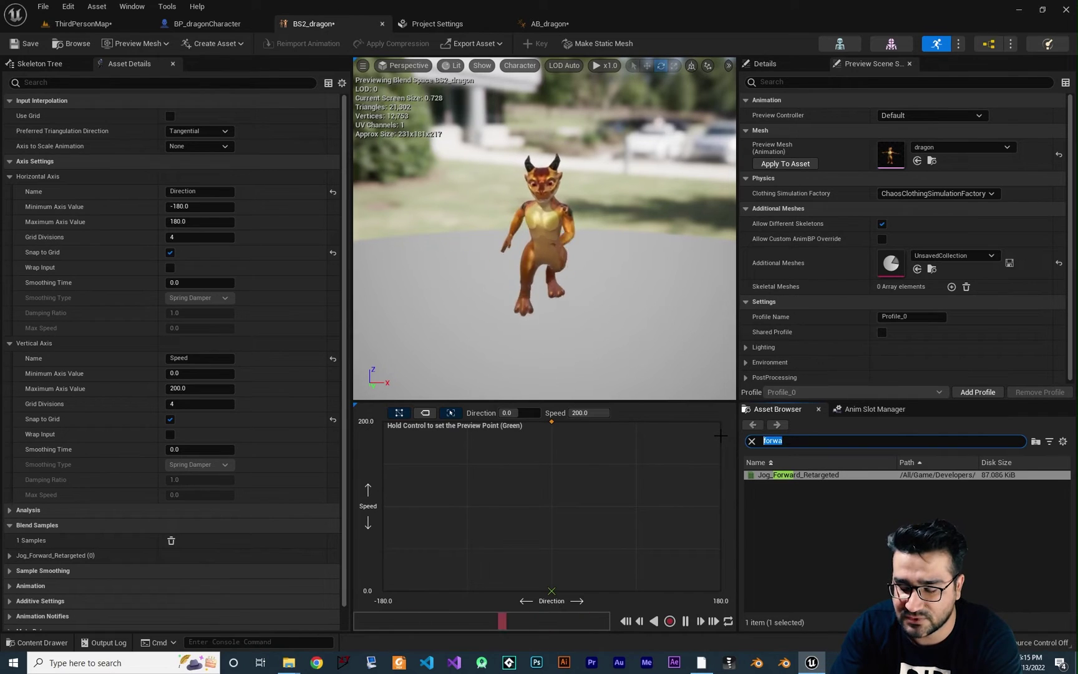
# Step: Place Jog_Strafe_Right_Retargeted_2 at Direction 90 and Jog_Strafe_Left_Retargeted on the left, both at Speed 200
pyautogui.write('right')
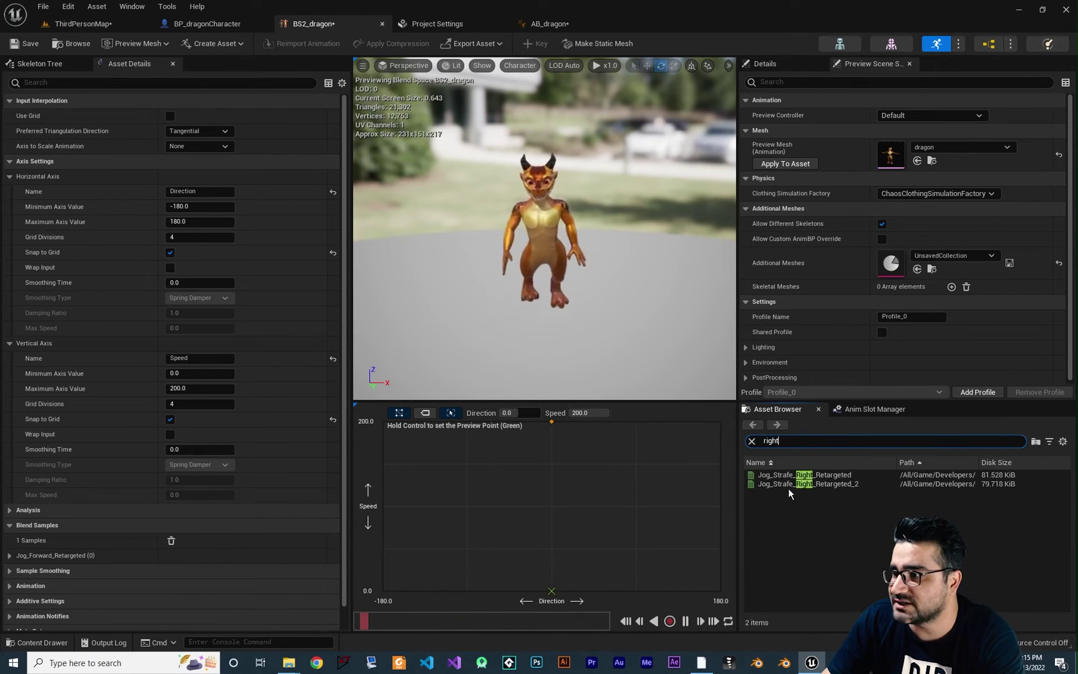
pyautogui.moveTo(789, 484); pyautogui.dragTo(636, 429)
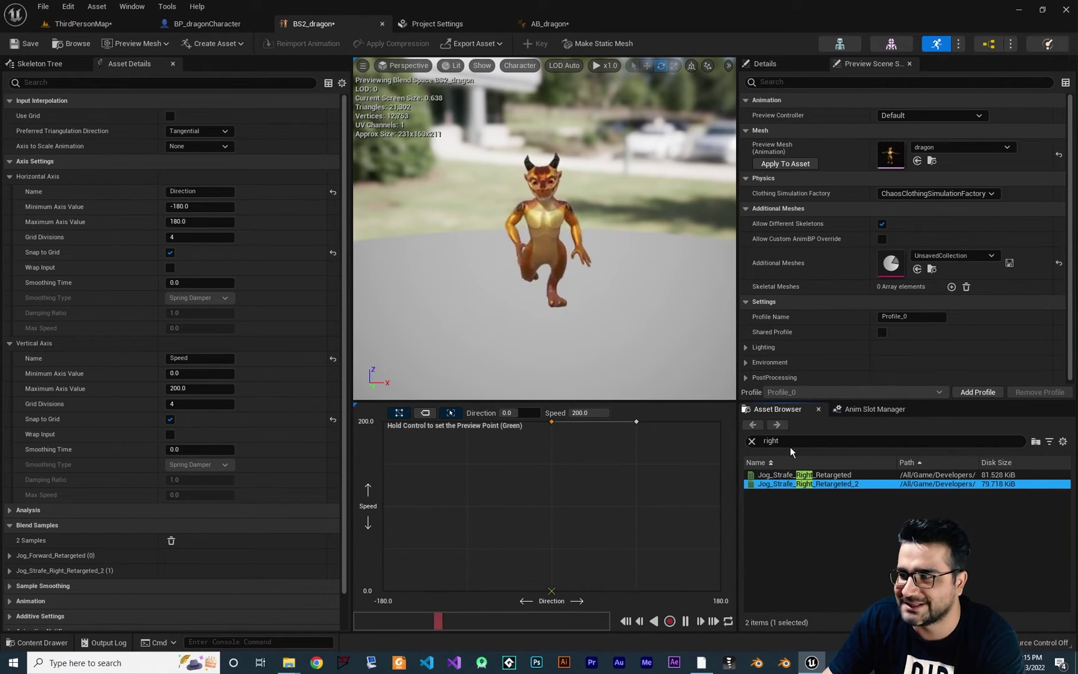
pyautogui.moveTo(781, 441); pyautogui.dragTo(723, 442)
pyautogui.write('left')
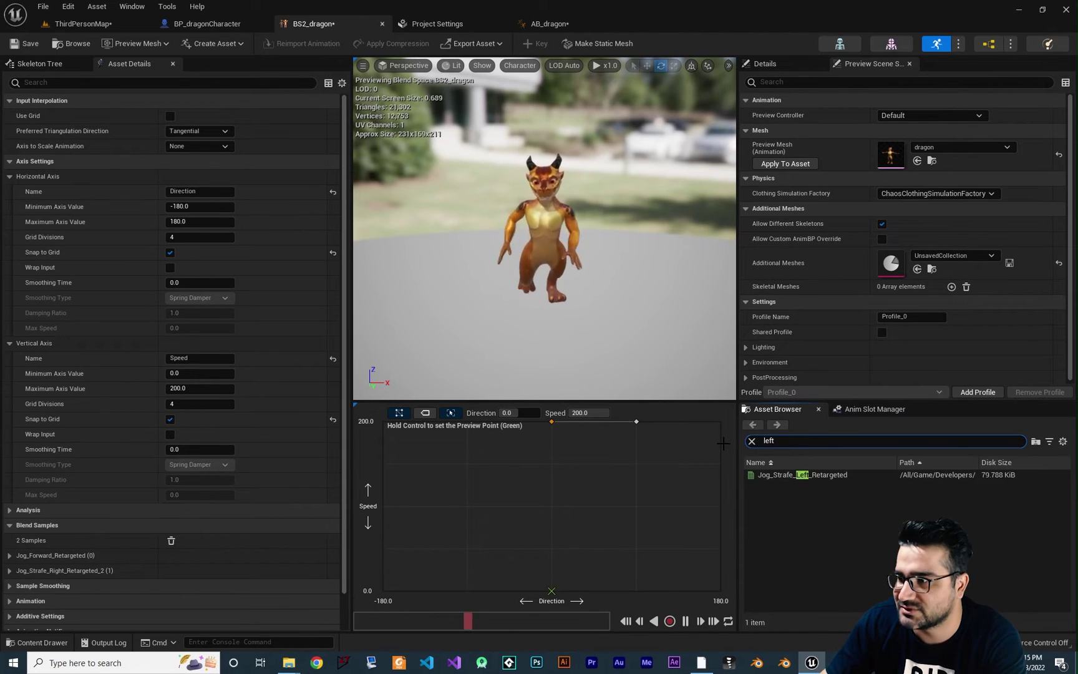
pyautogui.moveTo(798, 475); pyautogui.dragTo(468, 429)
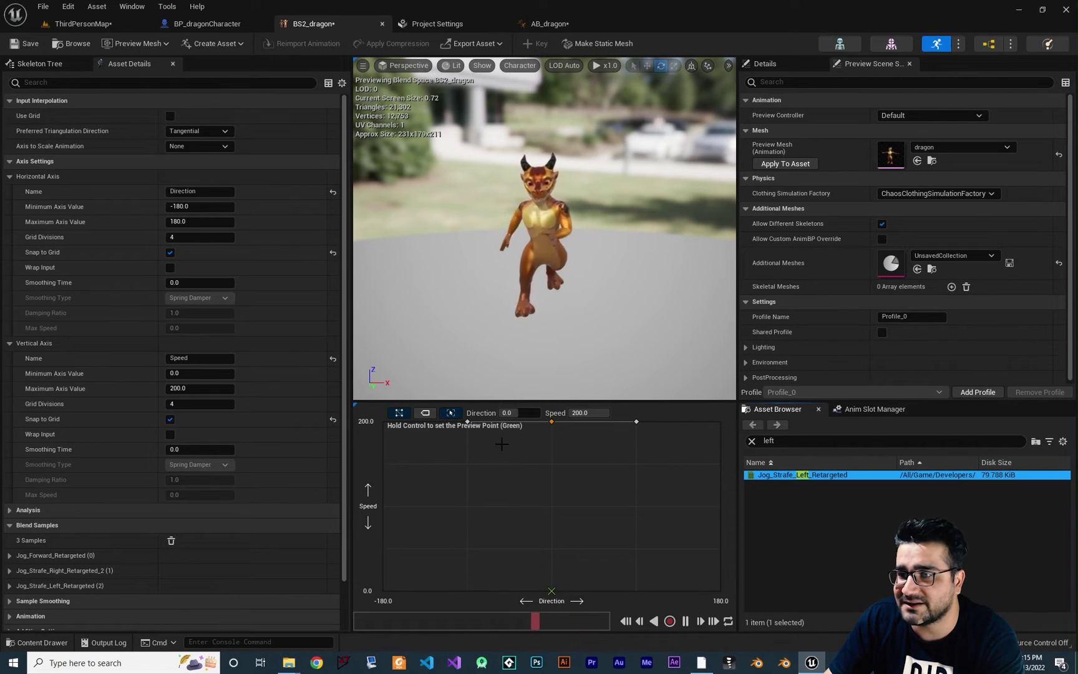
pyautogui.click(209, 25)
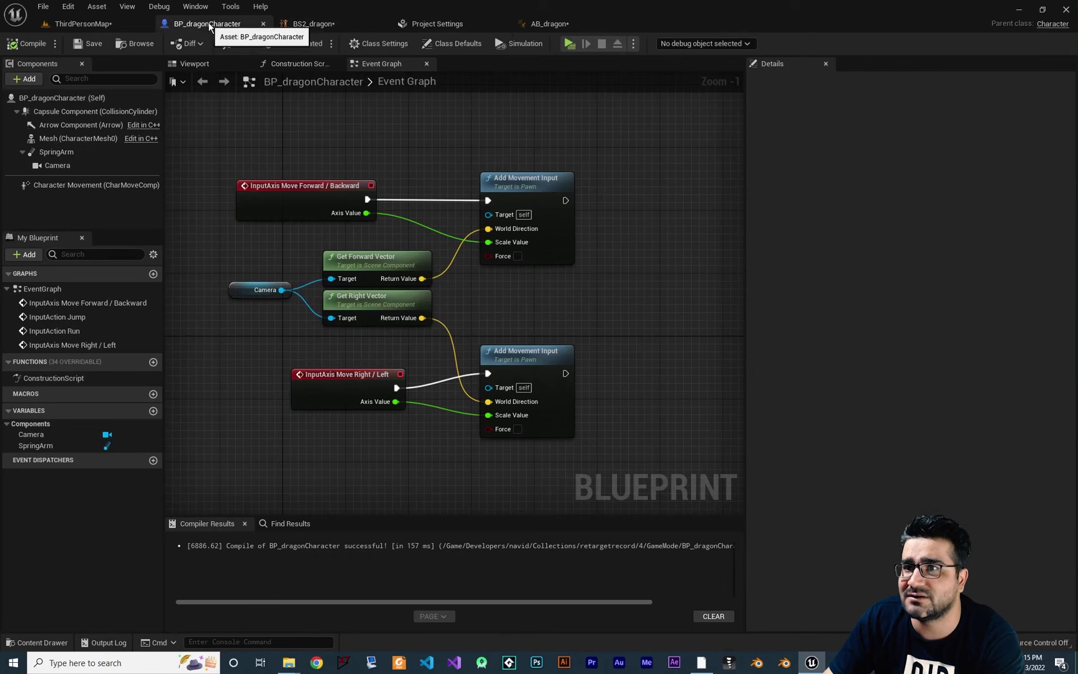
# Step: Play-test the dragon walking backward with S, then go back to BS2_dragon
pyautogui.click(568, 44)
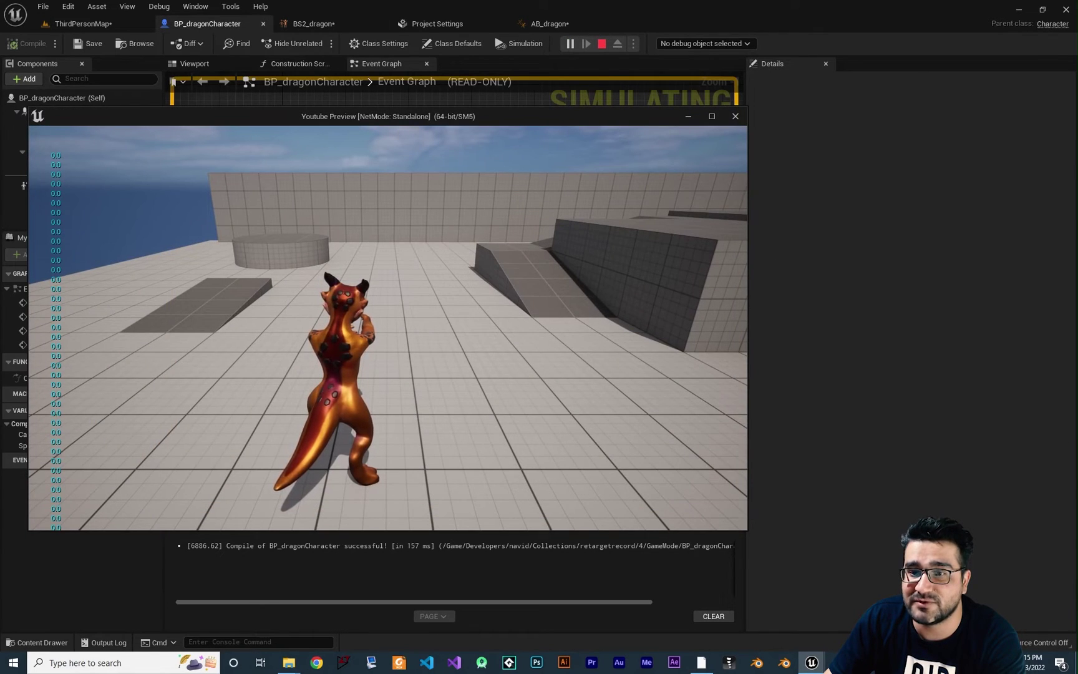
pyautogui.press('s')
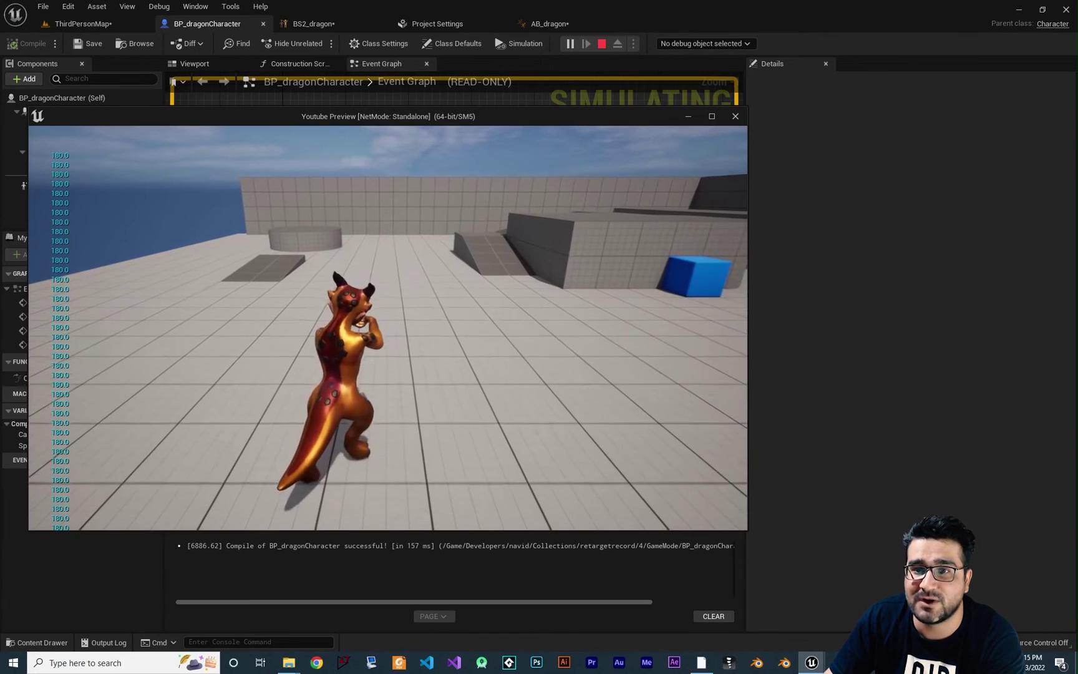
pyautogui.press('Escape')
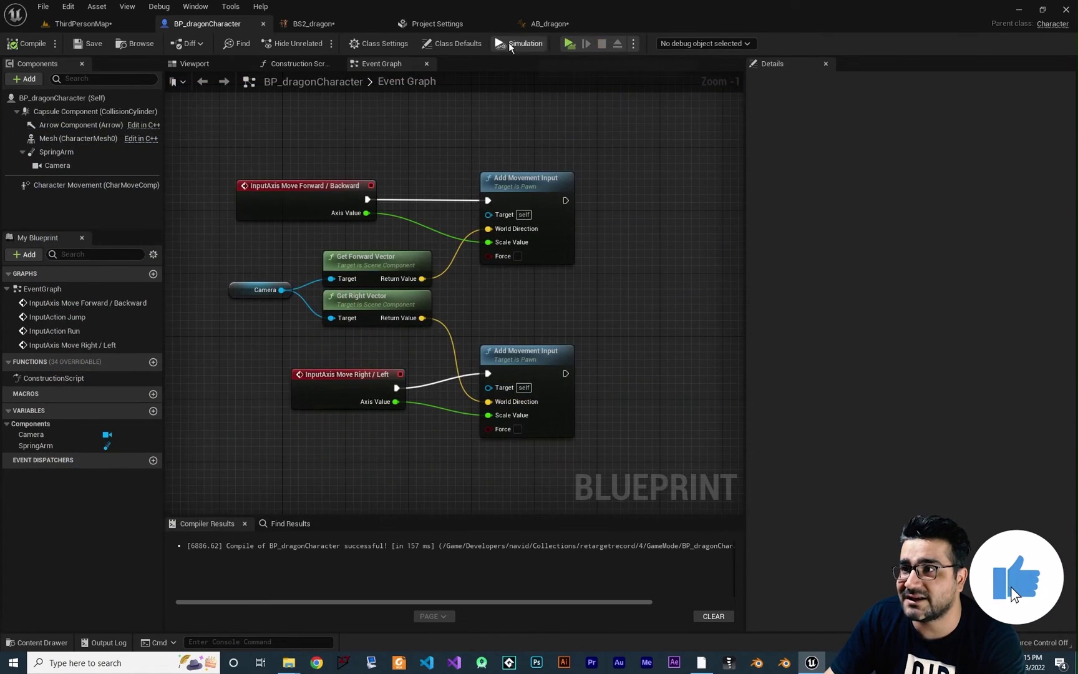
pyautogui.click(312, 24)
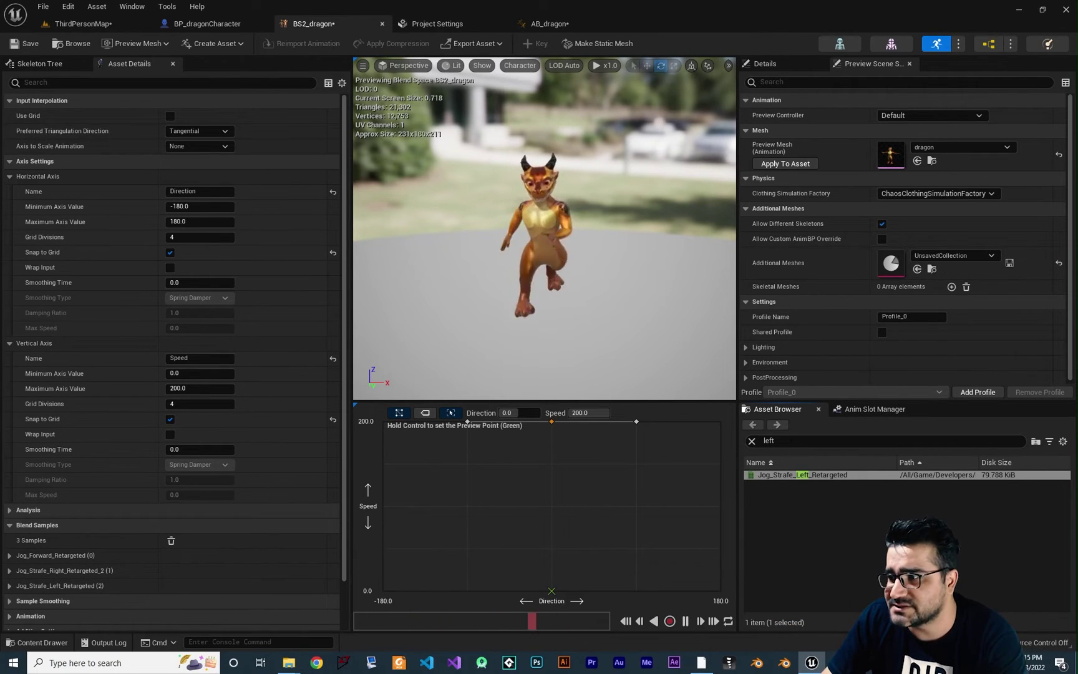
# Step: Place Jog_Backward_Retargeted at Direction ±180 and Idle_Pistol_Retargeted at Speed 0, Direction 0
pyautogui.click(791, 441)
pyautogui.write('backwa')
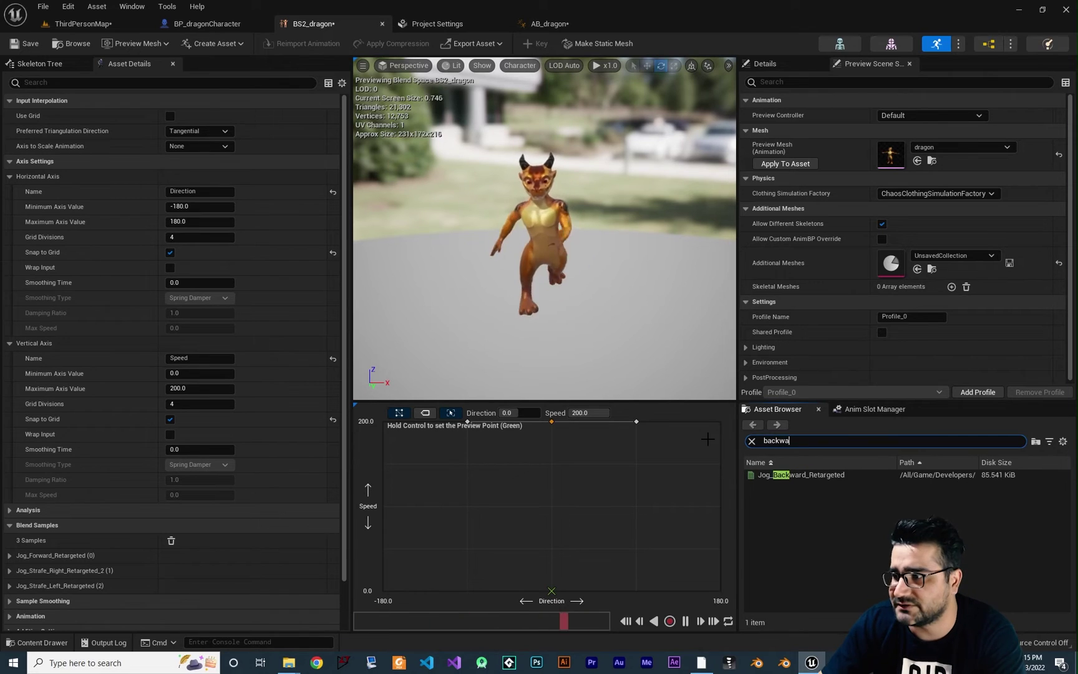
pyautogui.moveTo(788, 474); pyautogui.dragTo(383, 422)
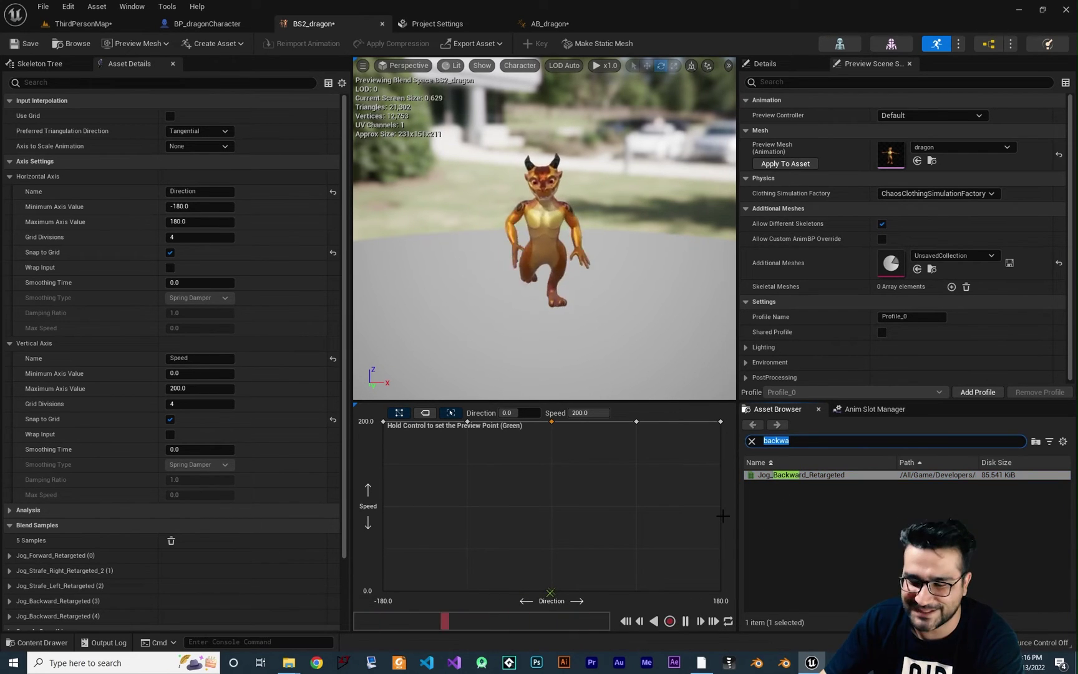
pyautogui.write('idle')
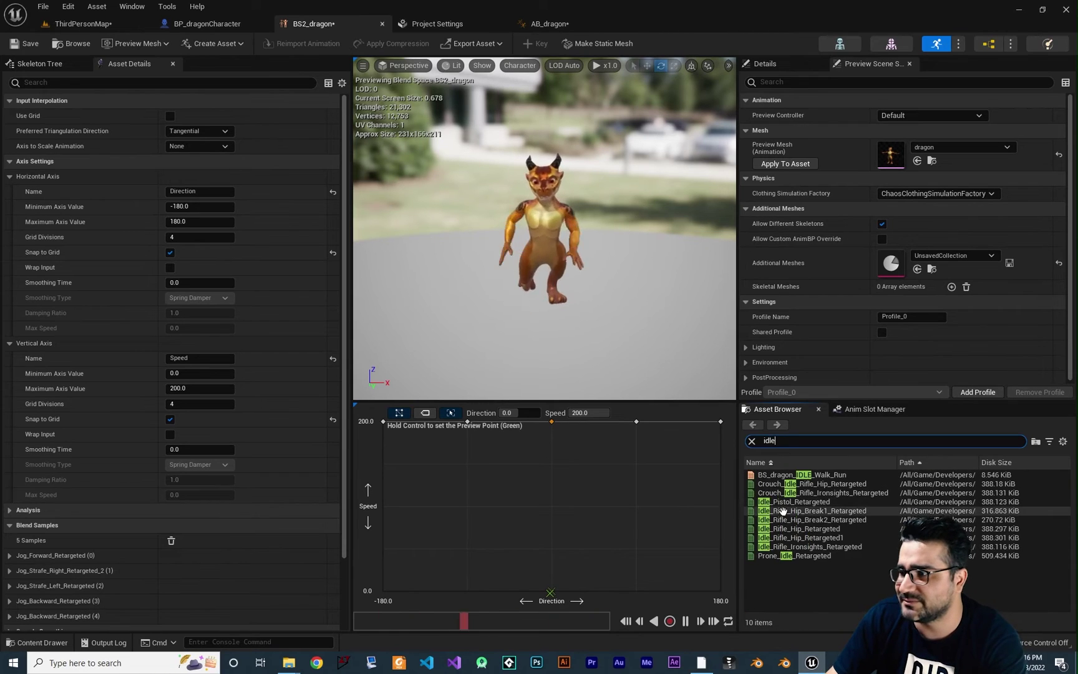
pyautogui.moveTo(793, 501); pyautogui.dragTo(536, 586)
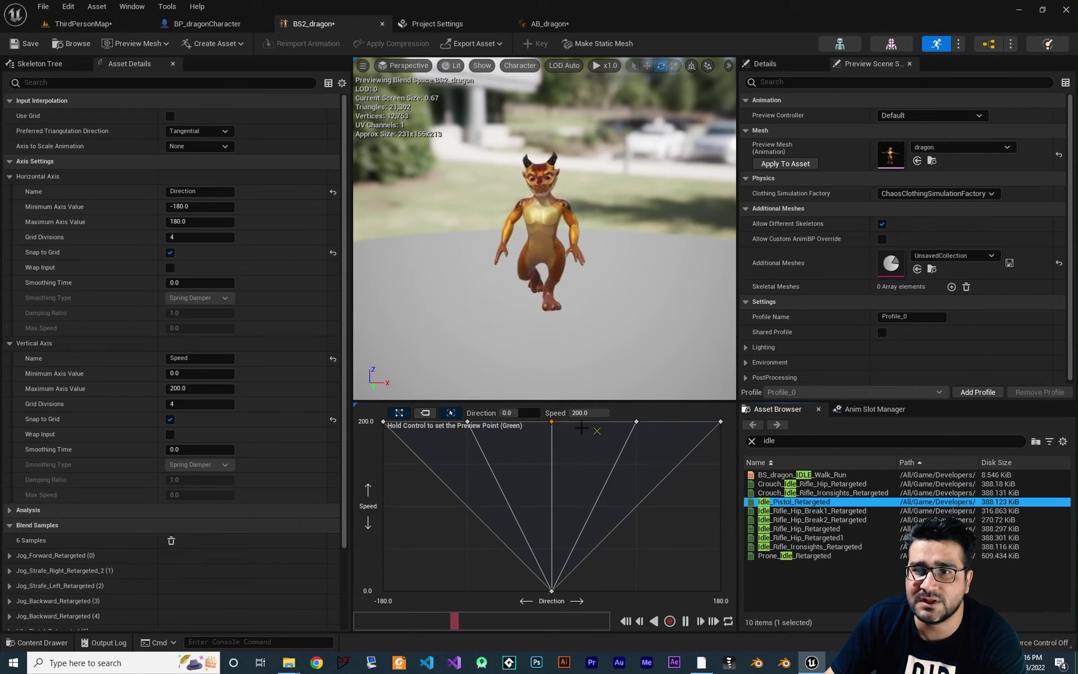
# Step: Set the Direction and Speed axis smoothing times to 0.2 with Spring Damper smoothing
pyautogui.click(178, 286)
pyautogui.write('0.2')
pyautogui.press('Return')
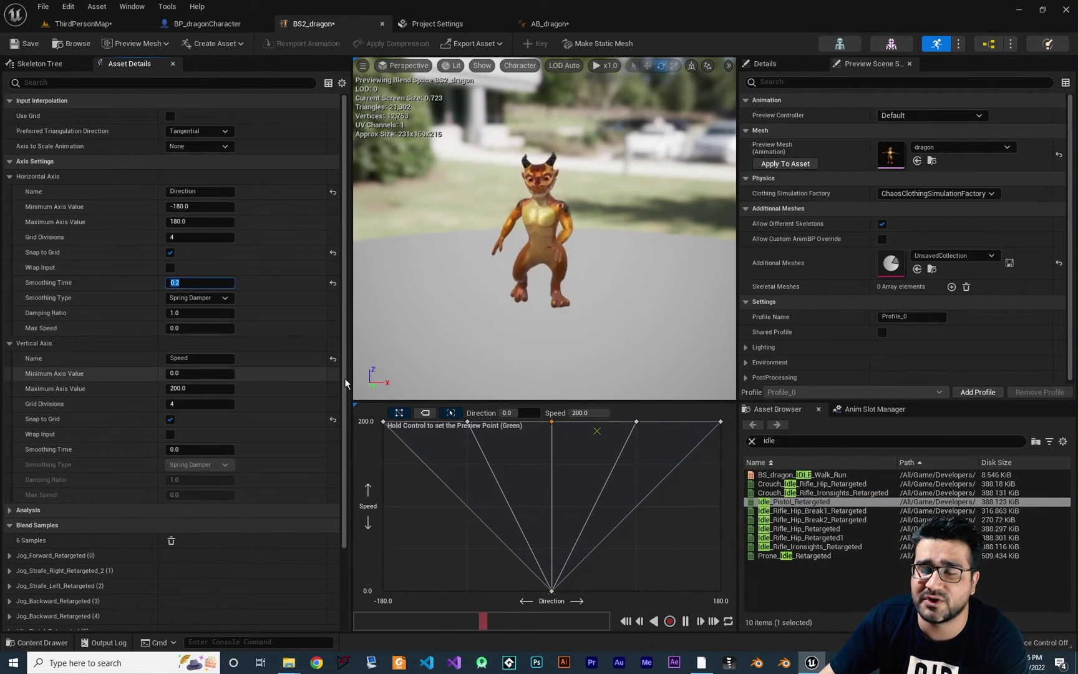
pyautogui.scroll(-2, 214, 386)
pyautogui.click(215, 396)
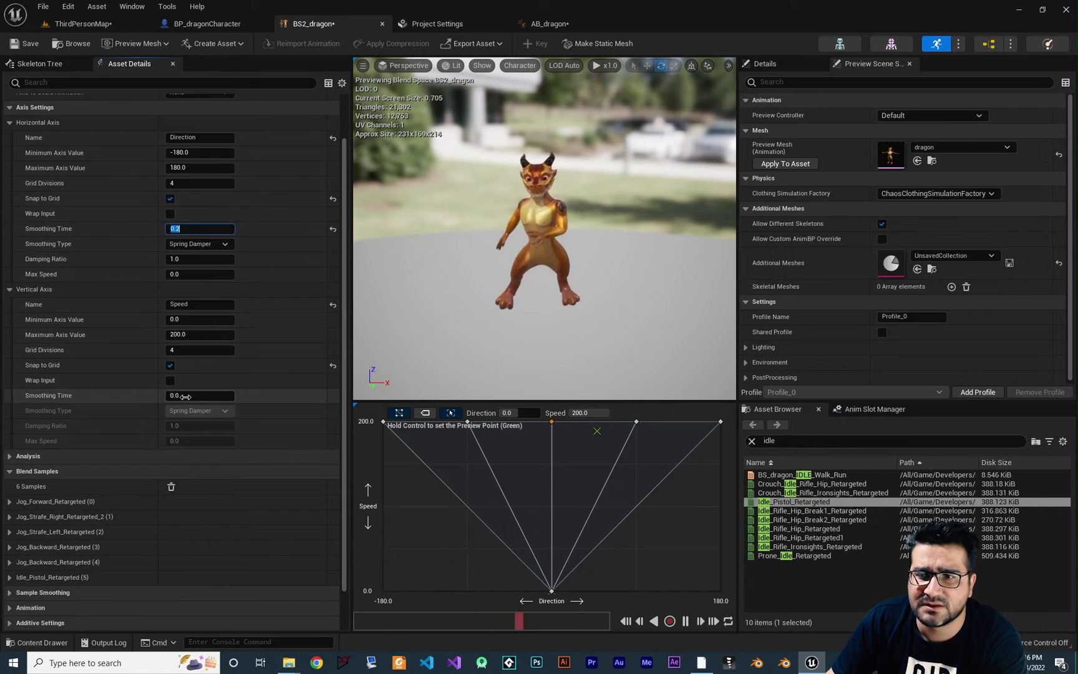
pyautogui.write('0.2')
pyautogui.press('Return')
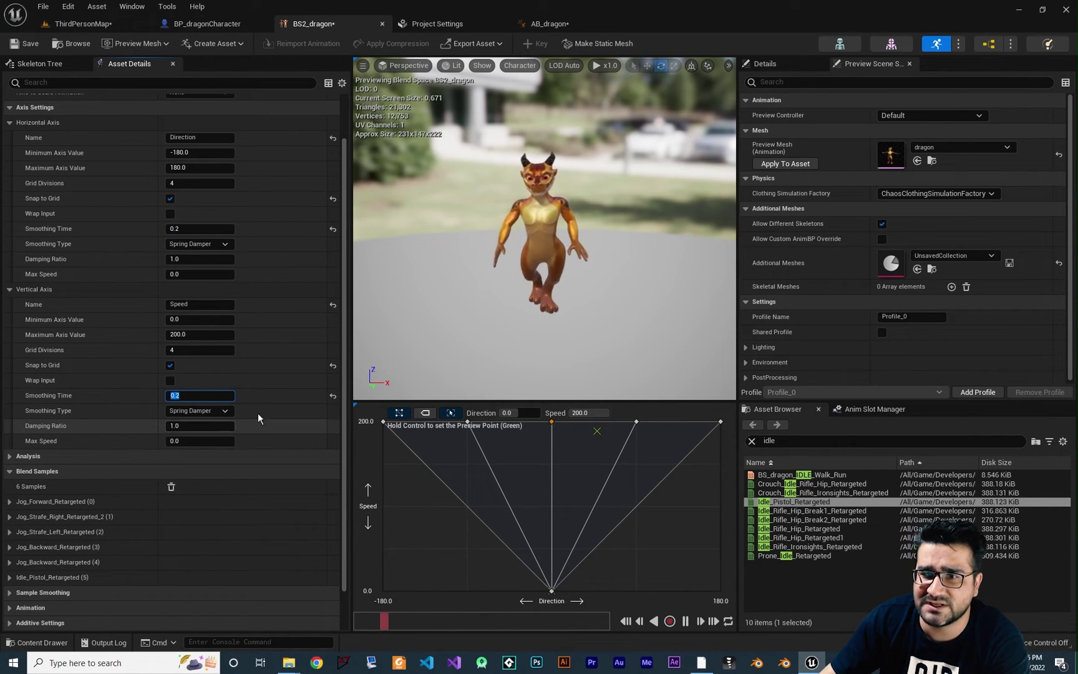
pyautogui.click(213, 410)
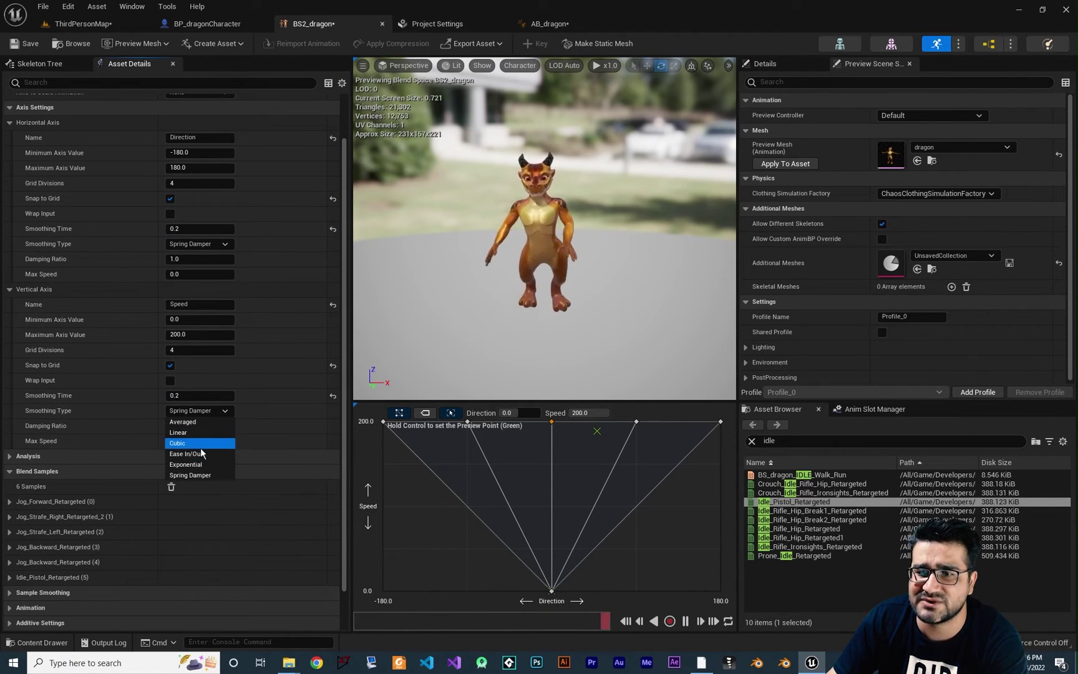
pyautogui.click(260, 416)
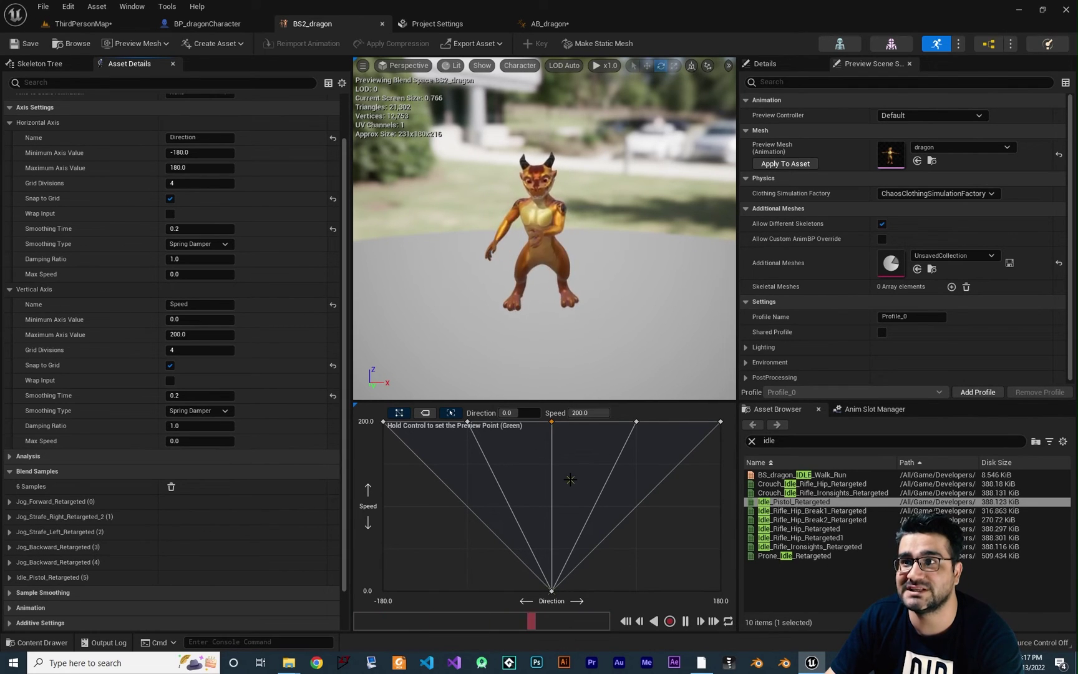
pyautogui.click(551, 25)
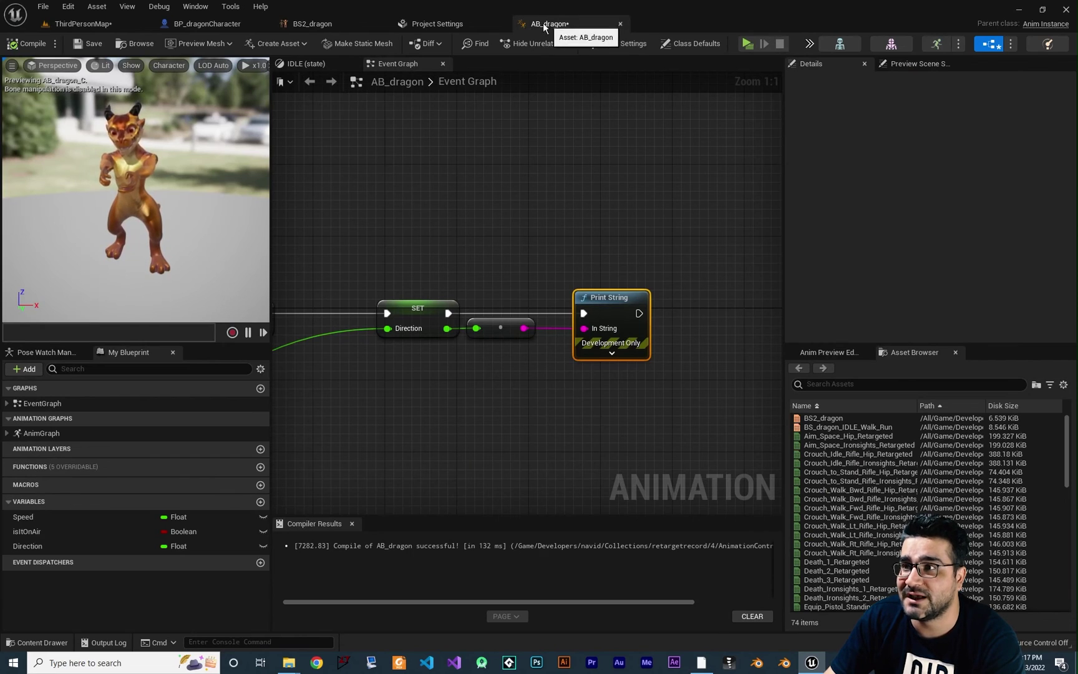
# Step: Open the Walking/running state inside AB_dragon's Movement state machine
pyautogui.click(310, 63)
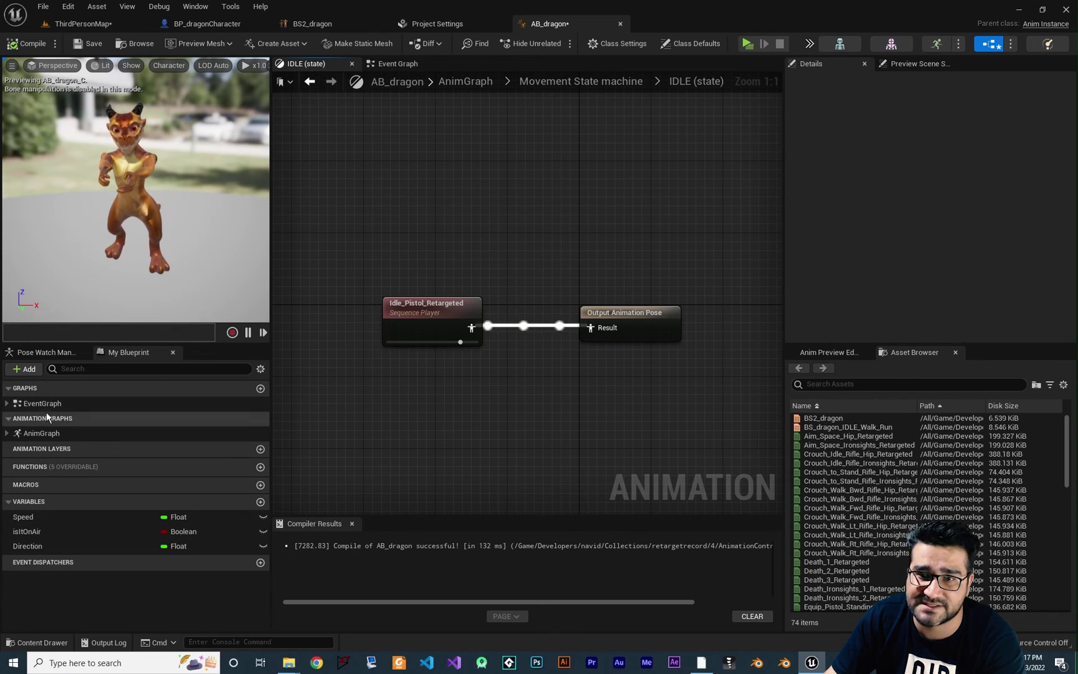
pyautogui.click(46, 433)
pyautogui.doubleClick(45, 433)
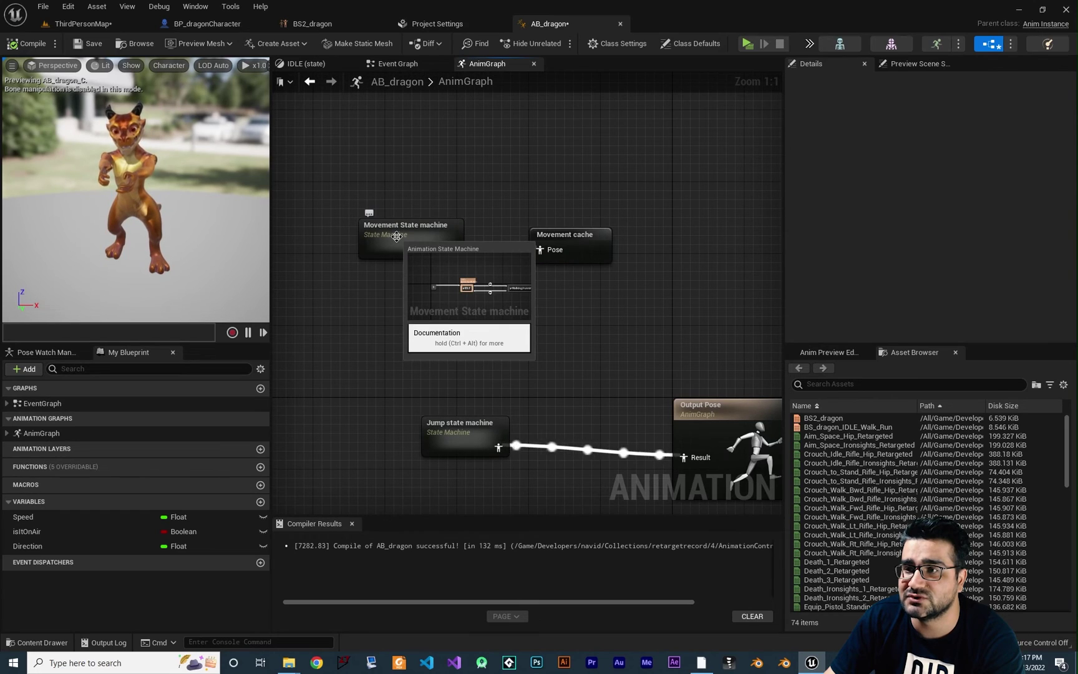
pyautogui.doubleClick(396, 236)
pyautogui.moveTo(616, 376); pyautogui.dragTo(493, 368, button='right')
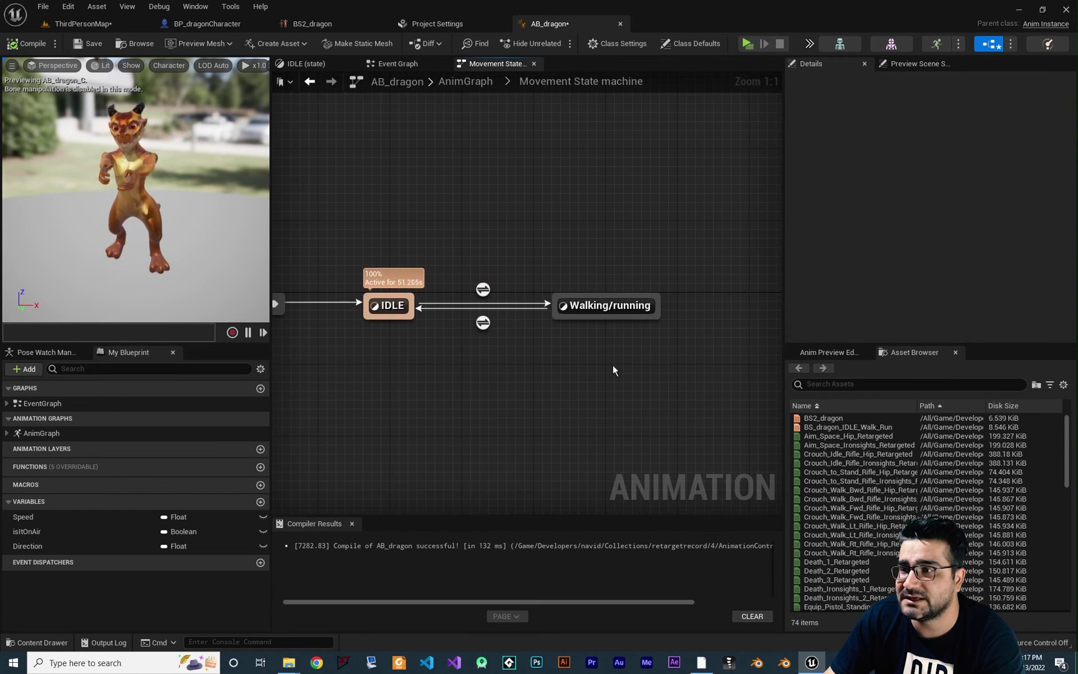
pyautogui.doubleClick(614, 306)
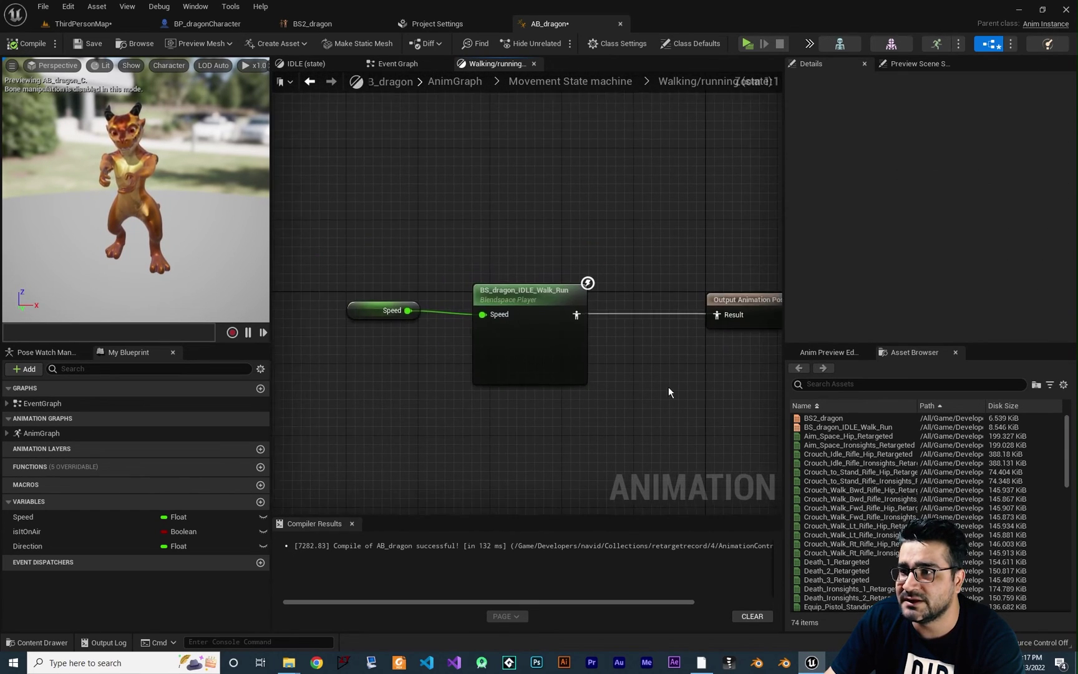
# Step: Delete the old Speed and BS_dragon_IDLE_Walk_Run nodes from the state graph
pyautogui.moveTo(535, 215); pyautogui.dragTo(374, 311)
pyautogui.press('Delete')
pyautogui.rightClick(497, 269)
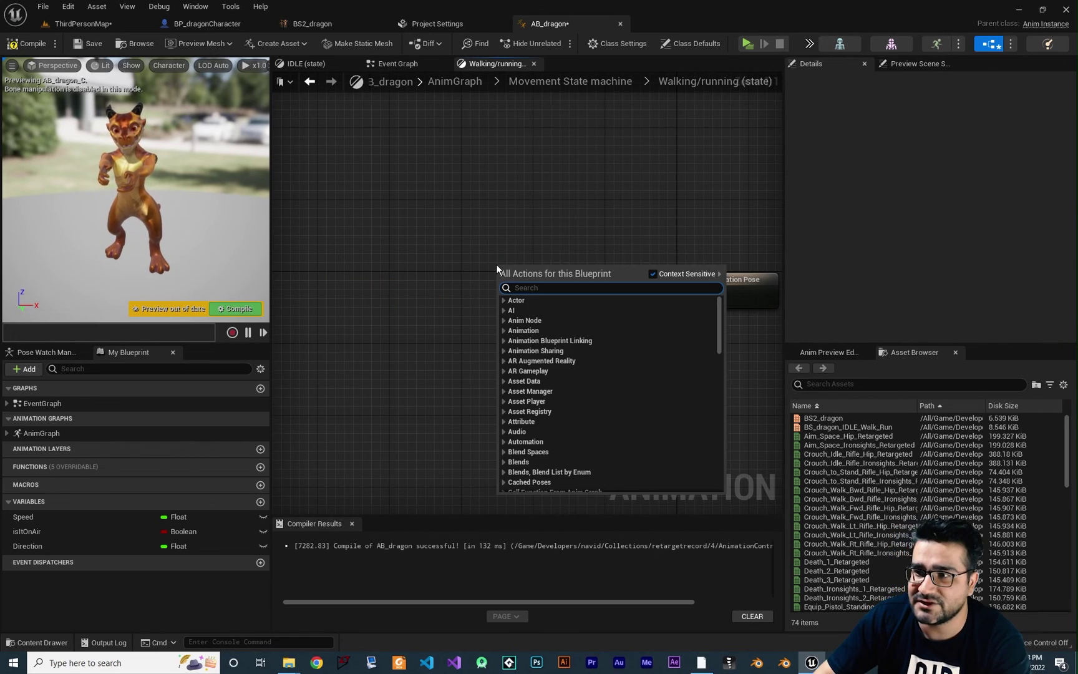
# Step: Add a BS2_dragon blendspace player and connect its pose to the output Result
pyautogui.write('BS2')
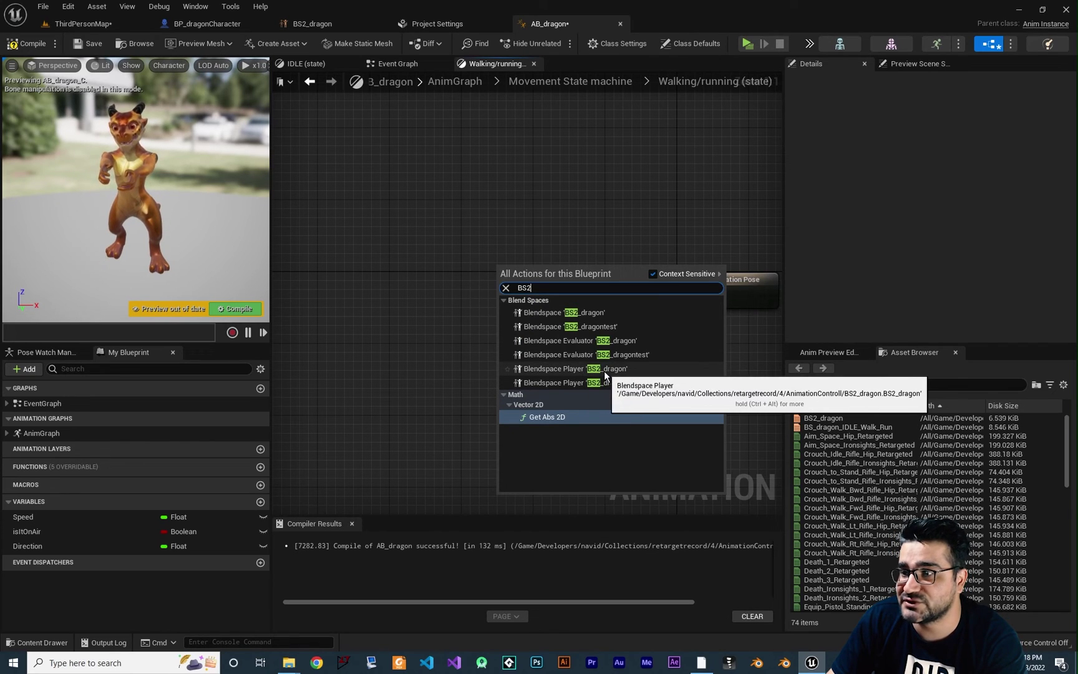
pyautogui.click(619, 375)
pyautogui.moveTo(559, 283); pyautogui.dragTo(549, 299)
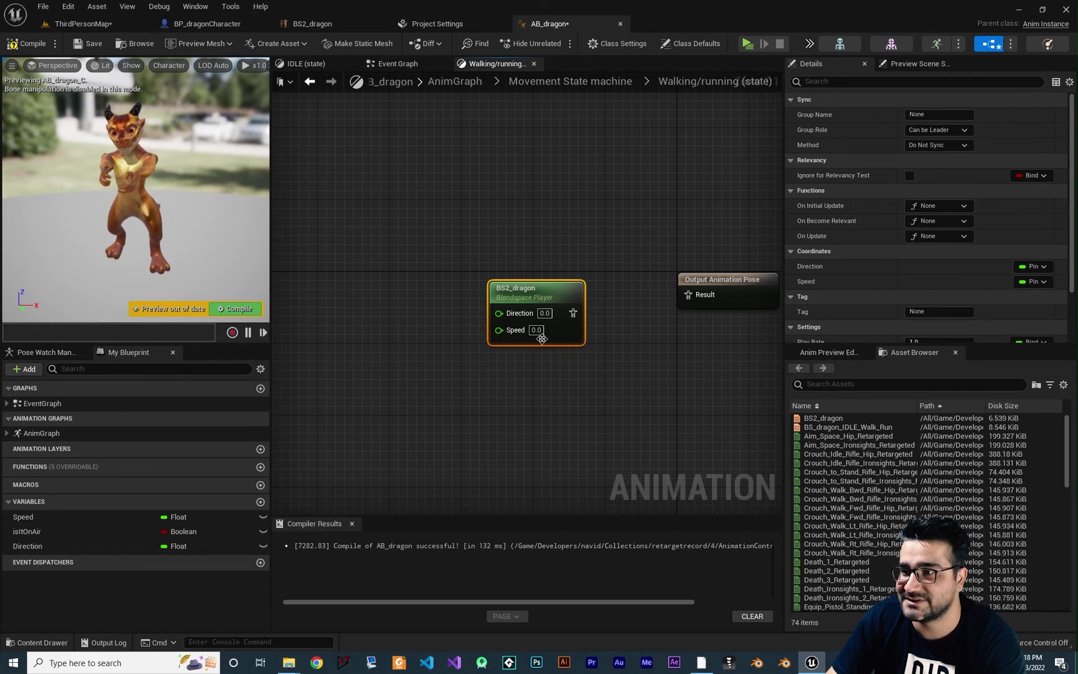
pyautogui.moveTo(685, 300); pyautogui.dragTo(687, 296)
pyautogui.moveTo(607, 387); pyautogui.dragTo(640, 376, button='right')
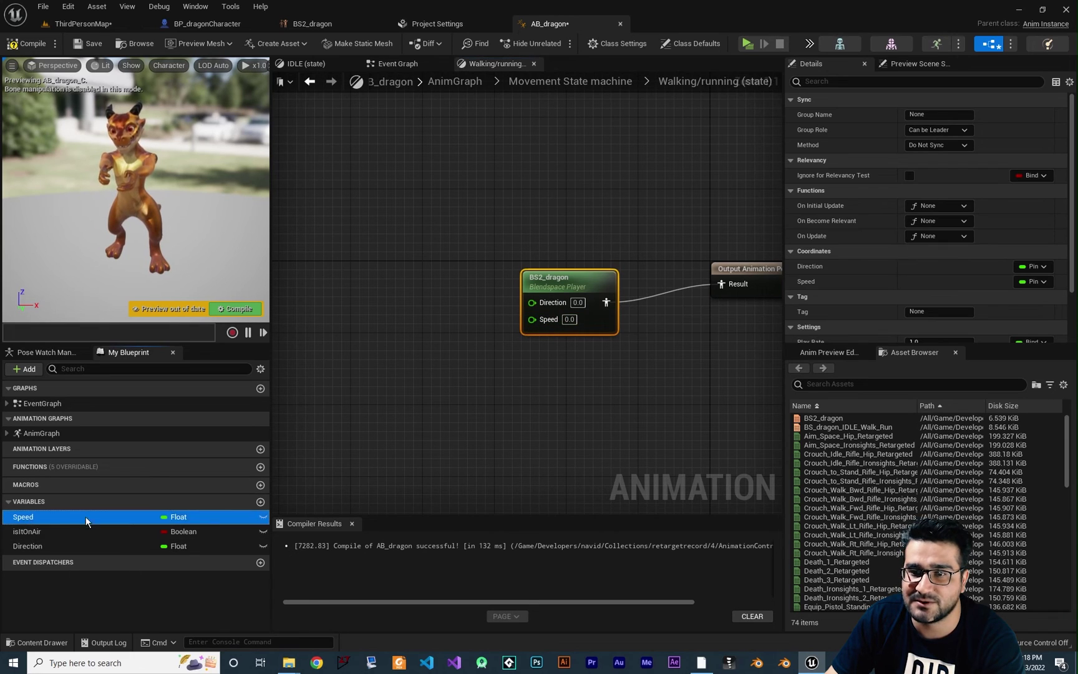
# Step: Wire Speed and Direction getters into BS2_dragon's inputs and compile AB_dragon
pyautogui.moveTo(85, 516); pyautogui.dragTo(399, 380)
pyautogui.click(399, 380)
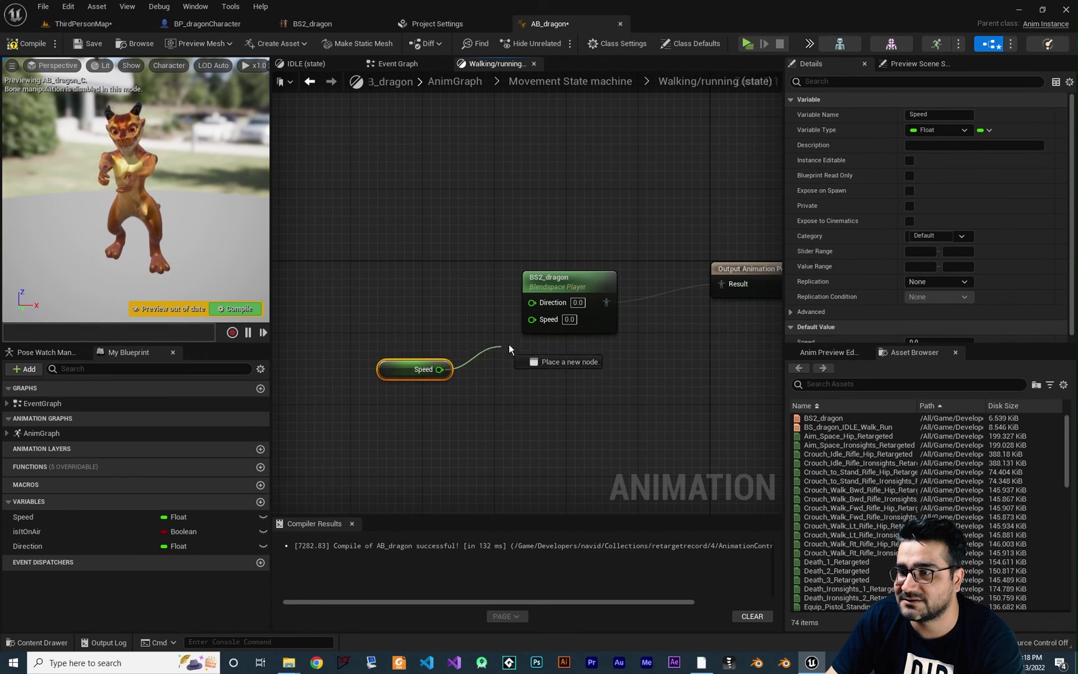
pyautogui.moveTo(509, 343); pyautogui.dragTo(531, 319)
pyautogui.moveTo(42, 546); pyautogui.dragTo(531, 301)
pyautogui.click(380, 313)
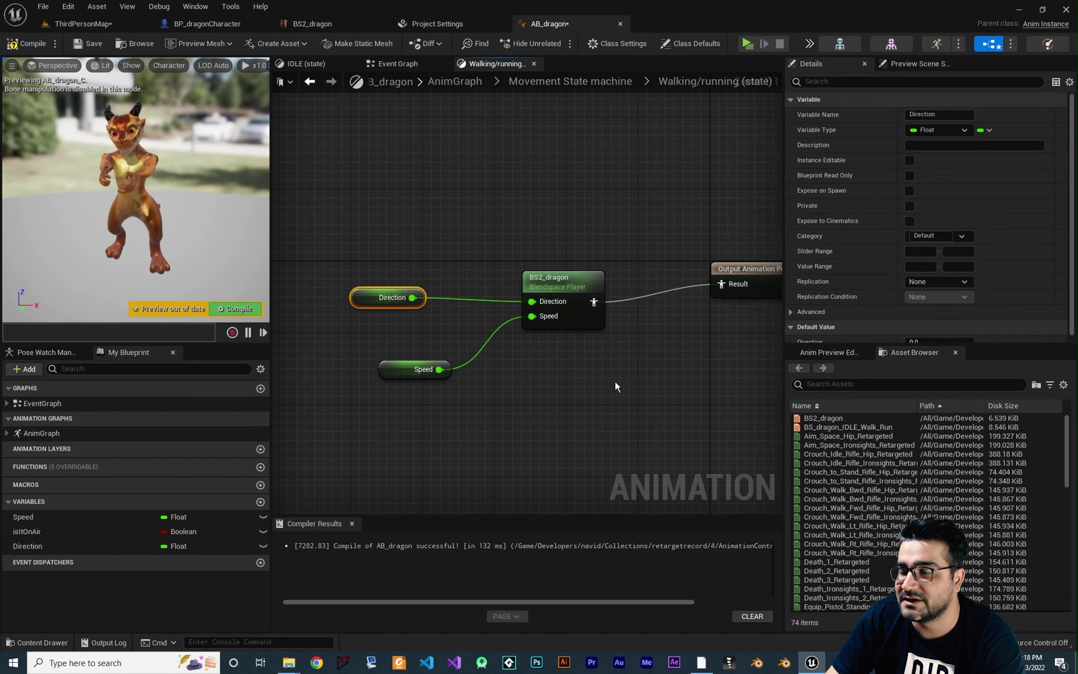
pyautogui.scroll(-2, 615, 380)
pyautogui.click(28, 43)
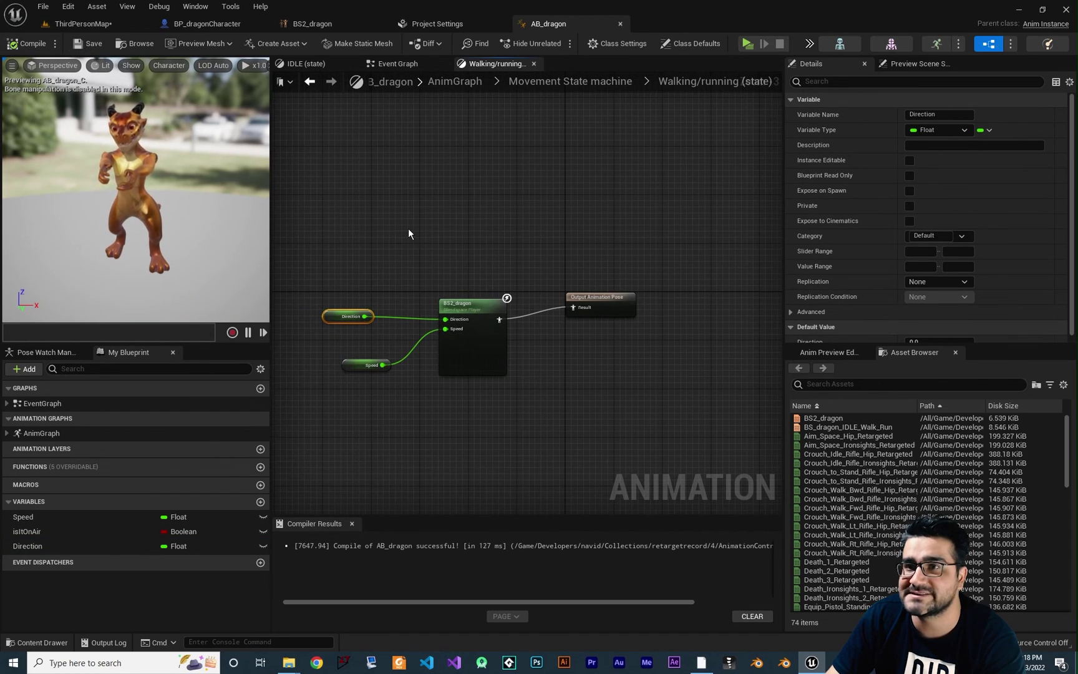
# Step: Jog the dragon left, backward and along each diagonal with WASD in the play preview
pyautogui.click(747, 43)
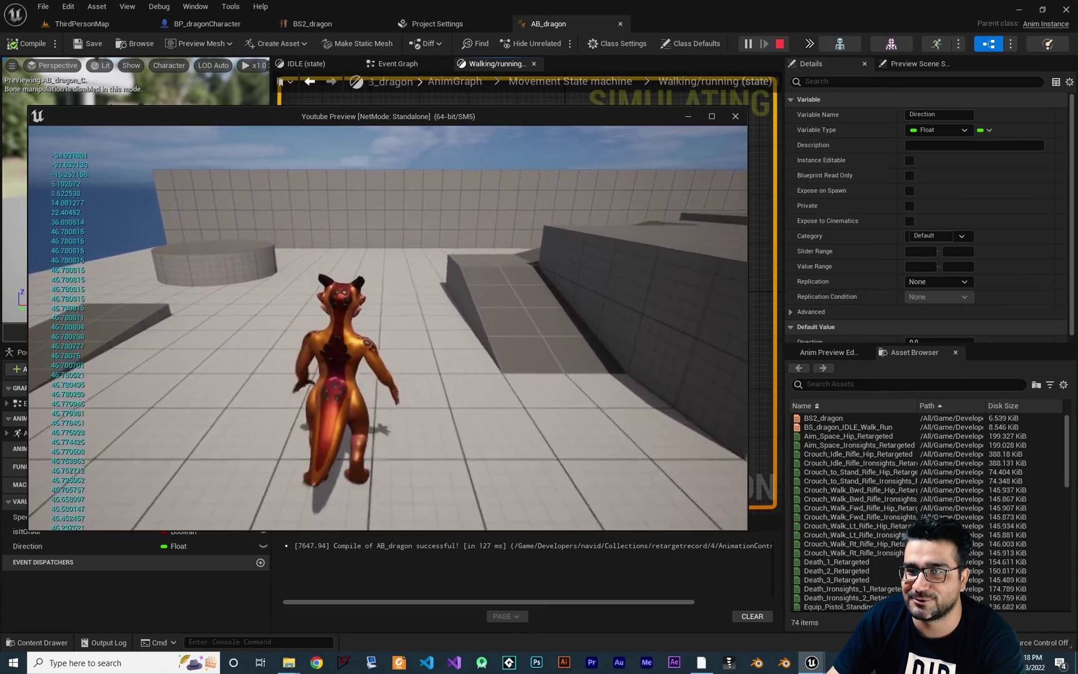
pyautogui.press('a')
pyautogui.press('s')
pyautogui.press('d')
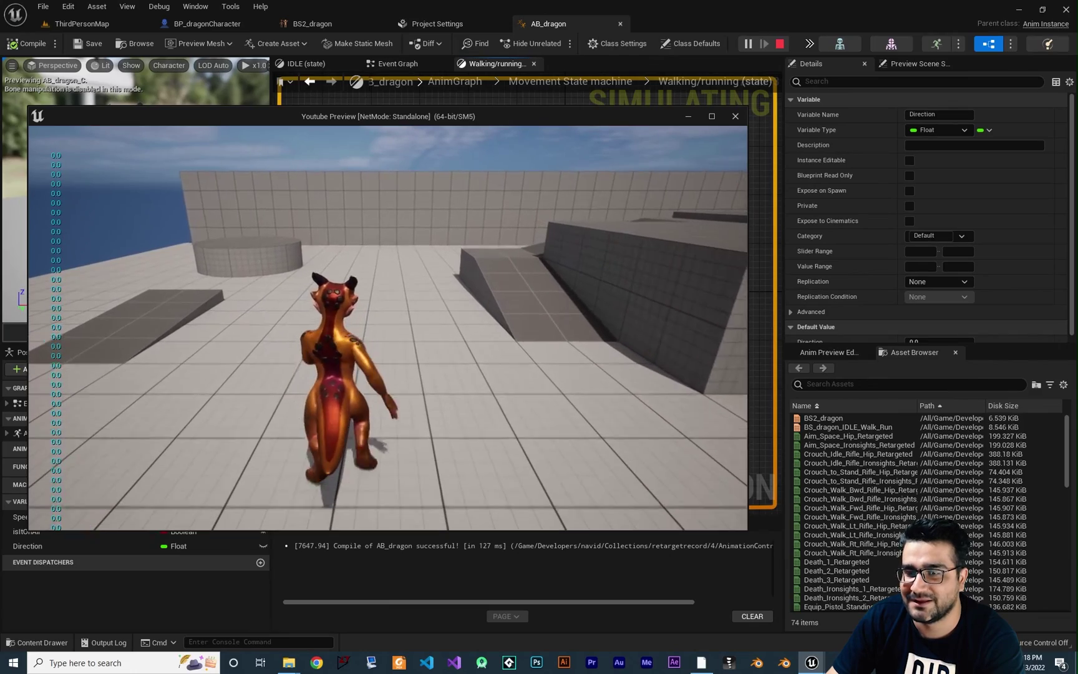
pyautogui.press('a')
pyautogui.press('d')
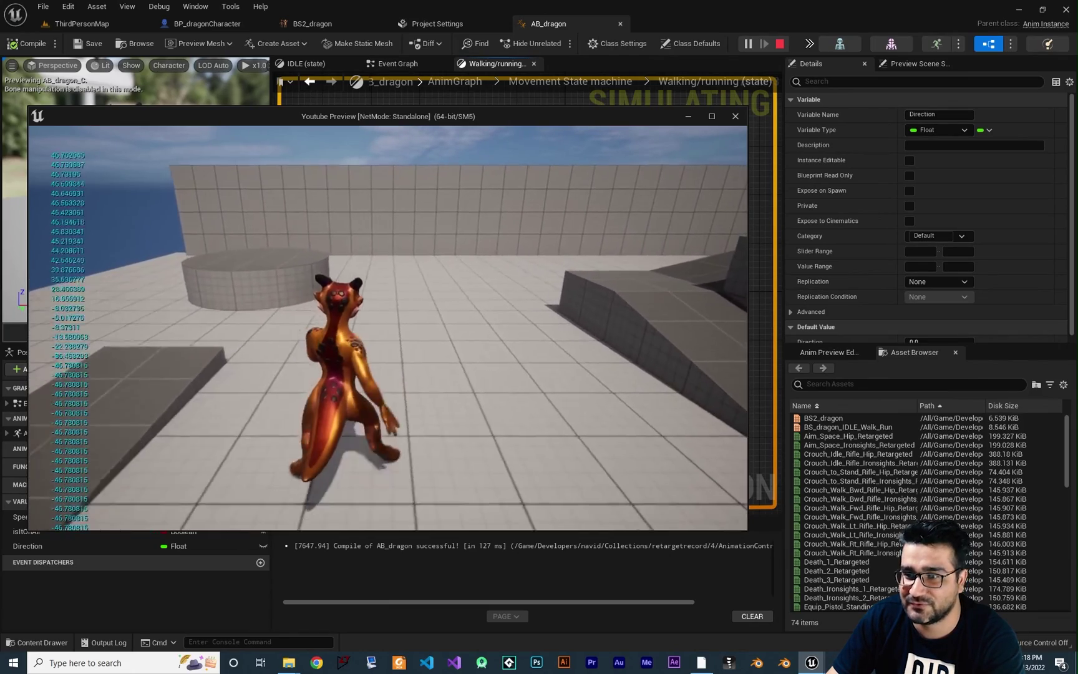
pyautogui.press('s')
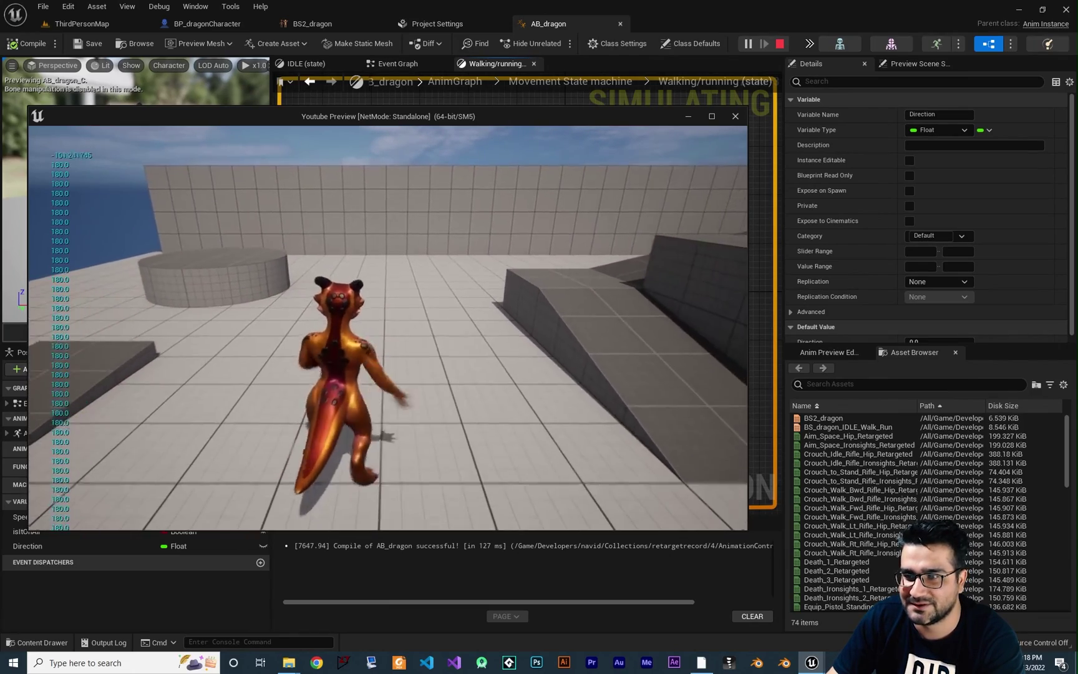
pyautogui.press('a')
pyautogui.press('d')
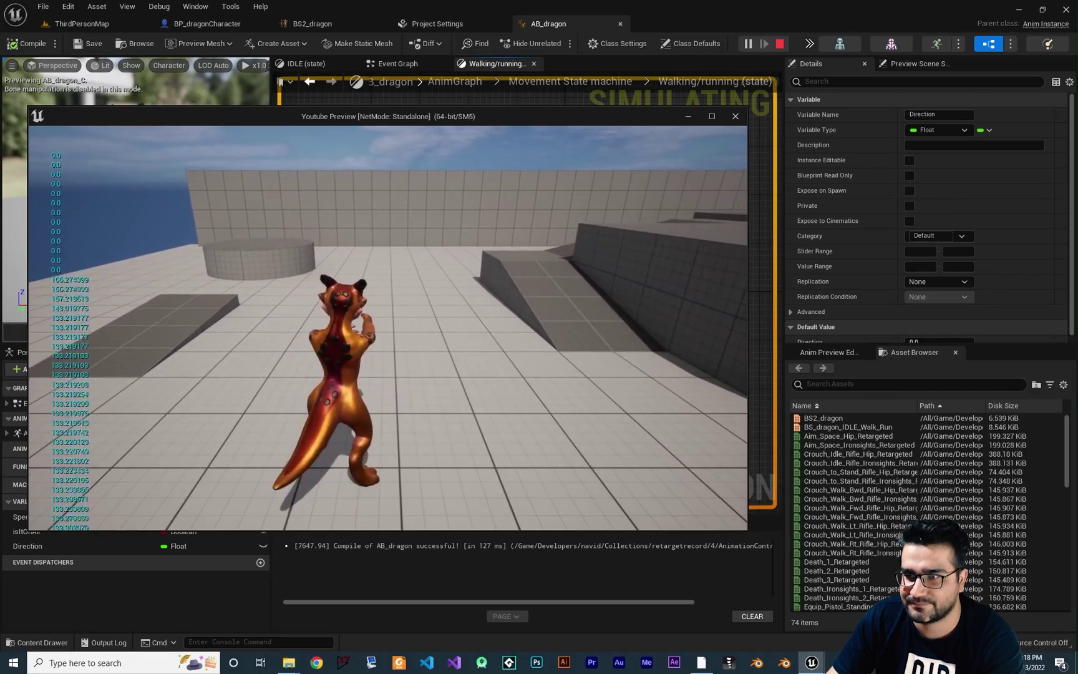